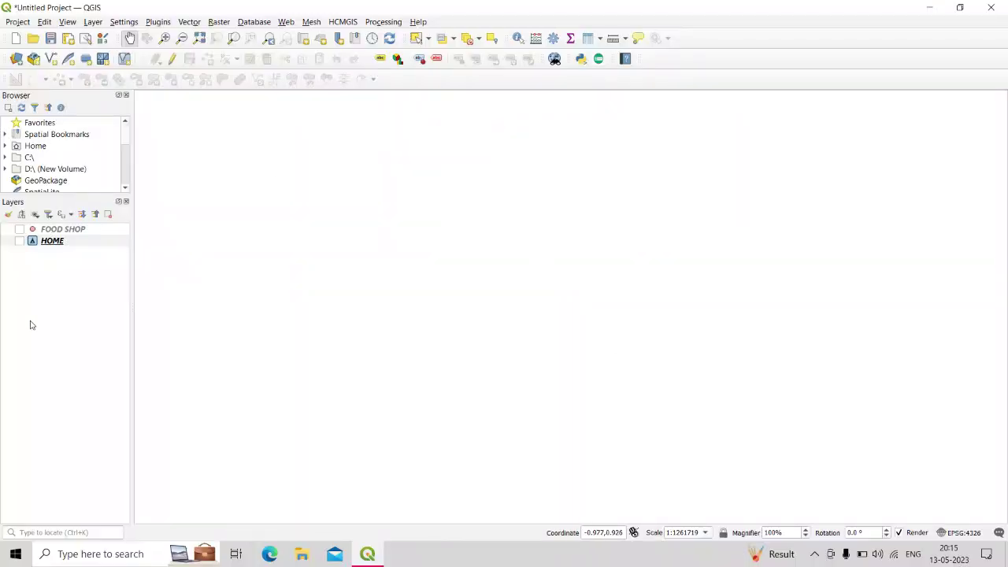
Open the Distance Matrix tool and read its description of distances between points in a layer.
left_click(190, 22)
mouse_move(205, 70)
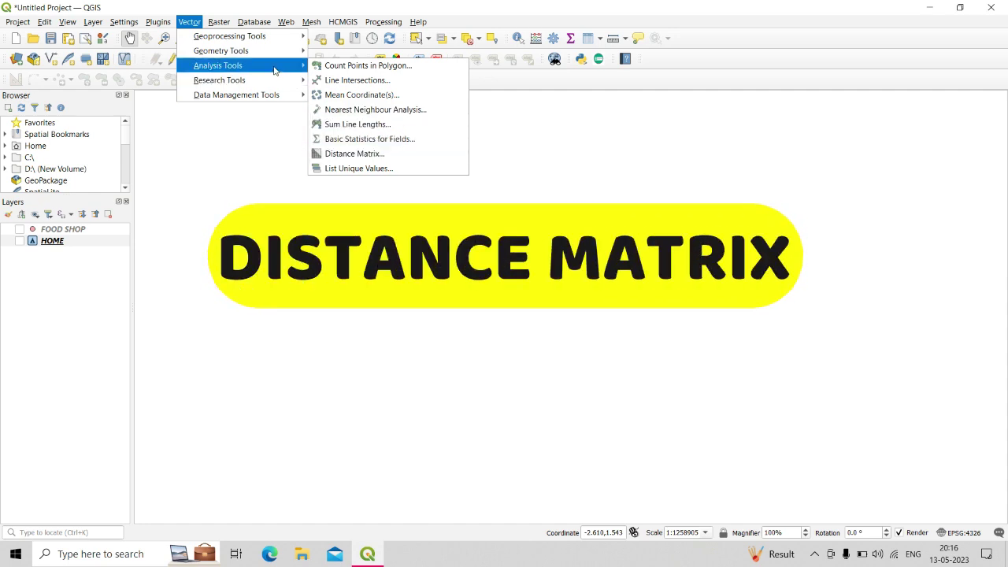
left_click(361, 153)
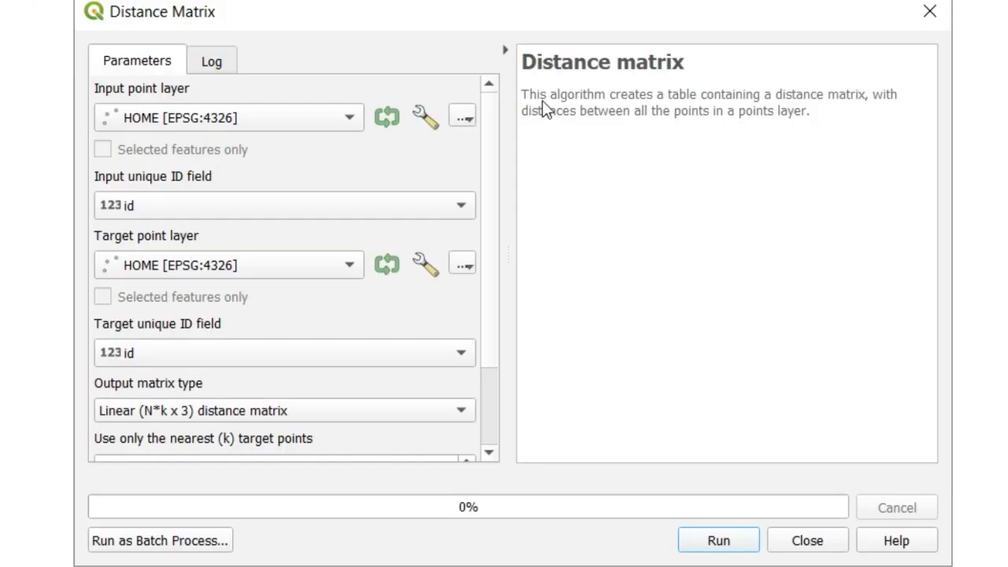
left_click_drag(683, 102, 861, 104)
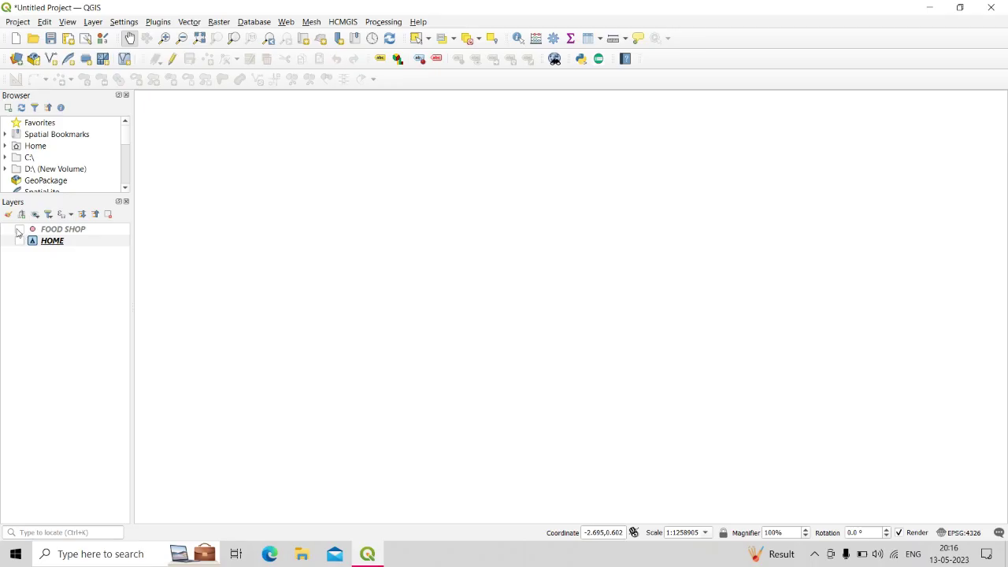
Make the HOME and FOOD SHOP point layers visible on the map.
left_click(19, 241)
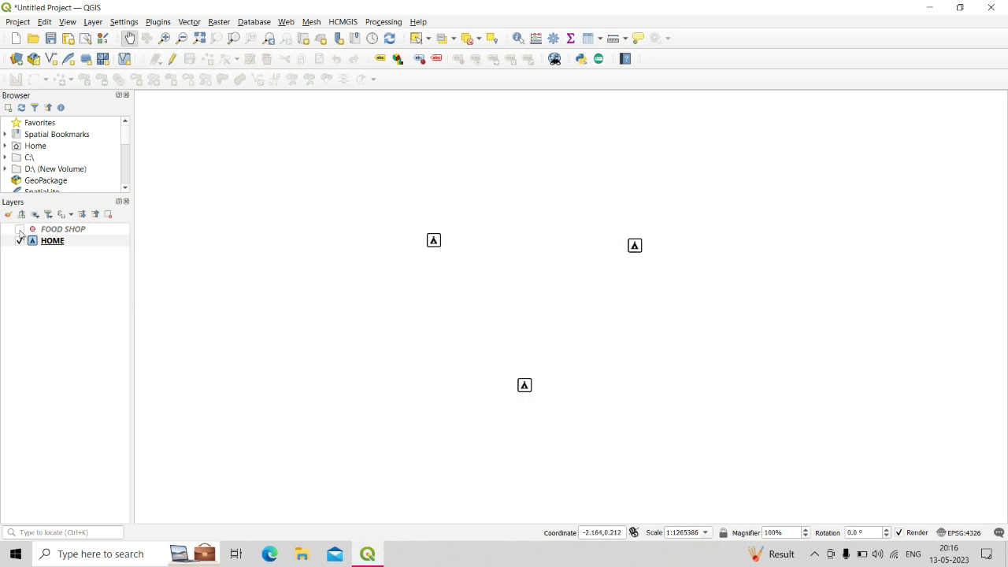
left_click(20, 230)
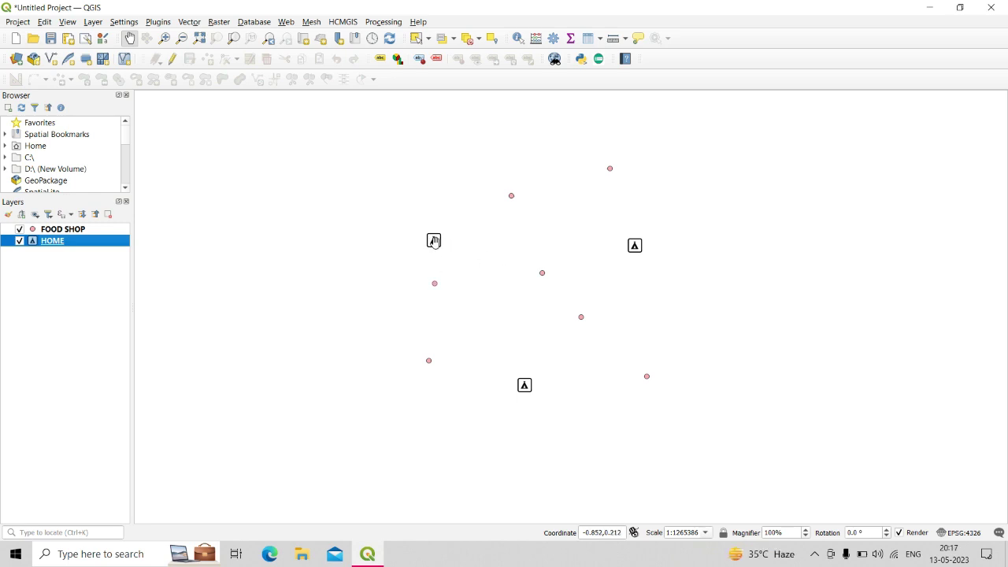
left_click_drag(505, 281, 497, 293)
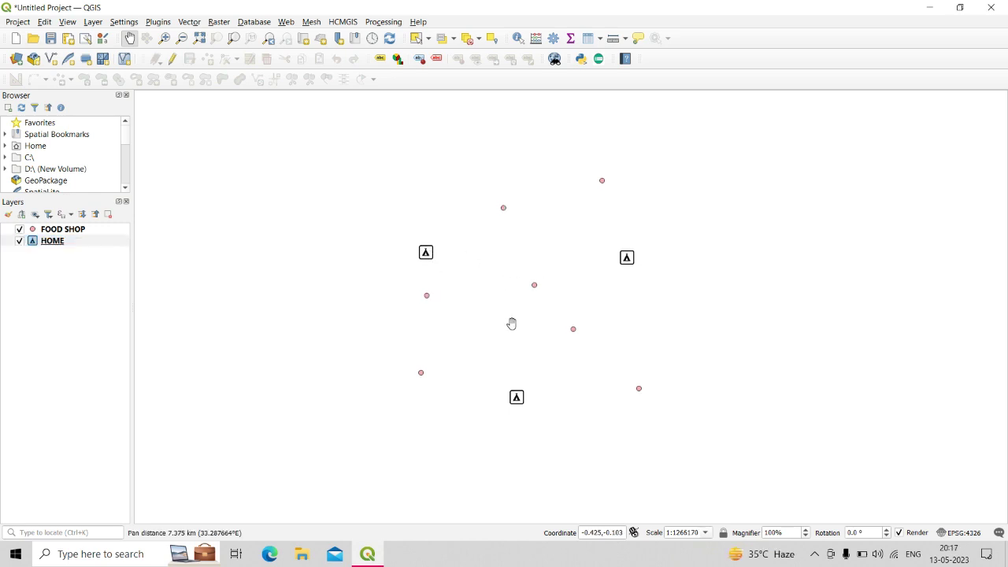
left_click(189, 22)
mouse_move(208, 68)
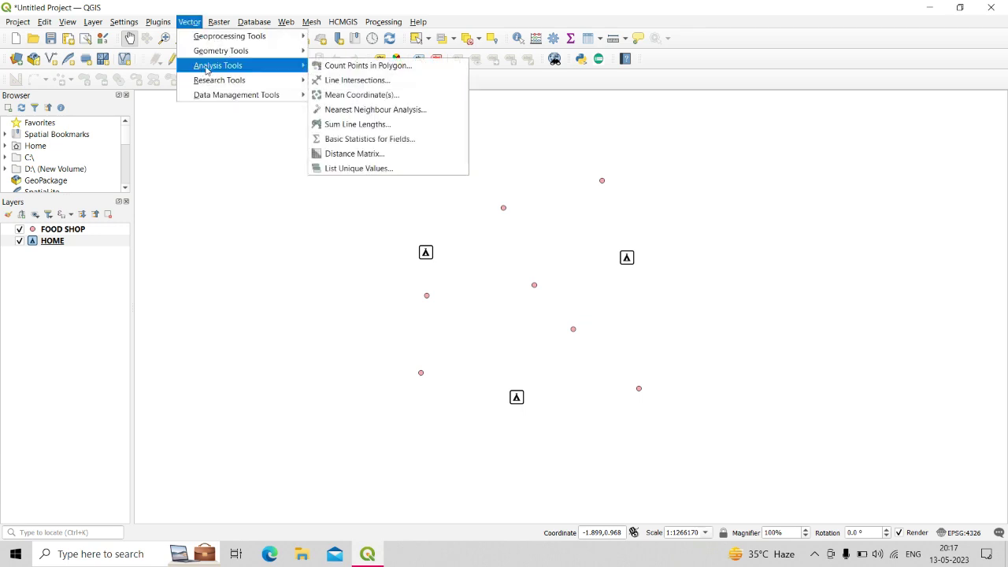
left_click(354, 153)
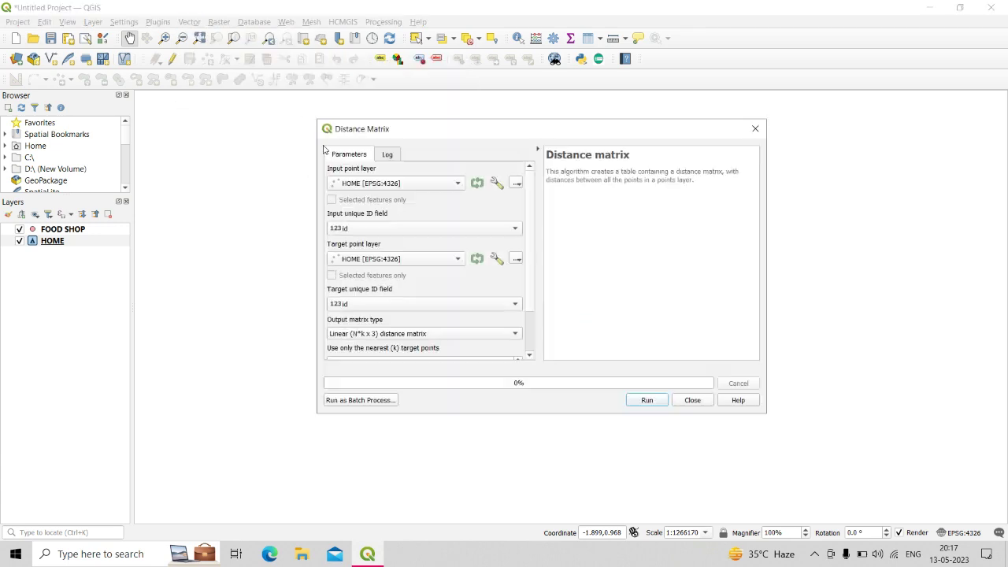
left_click(755, 128)
Review the HOME layer's features in its attribute table.
left_click(63, 242)
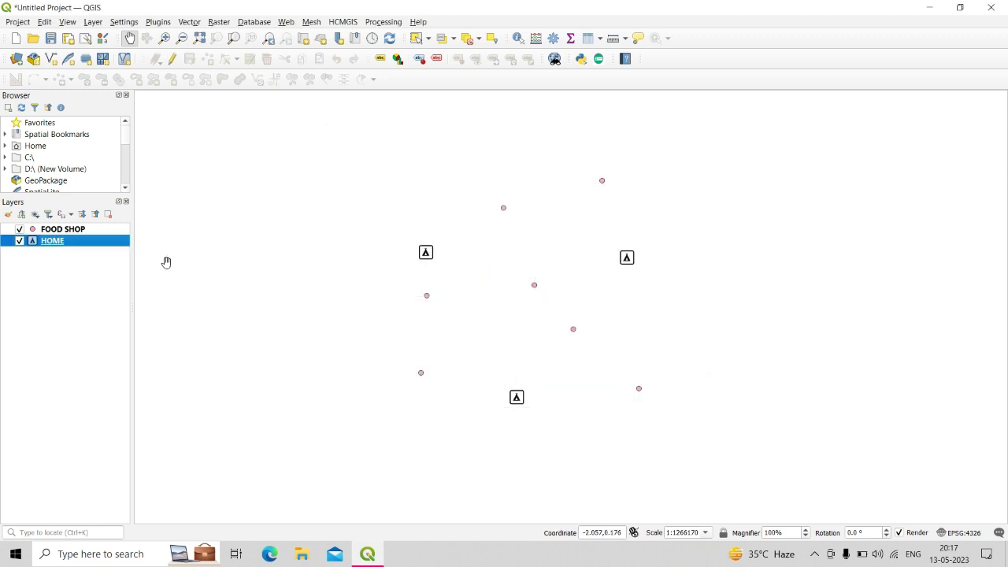
right_click(71, 244)
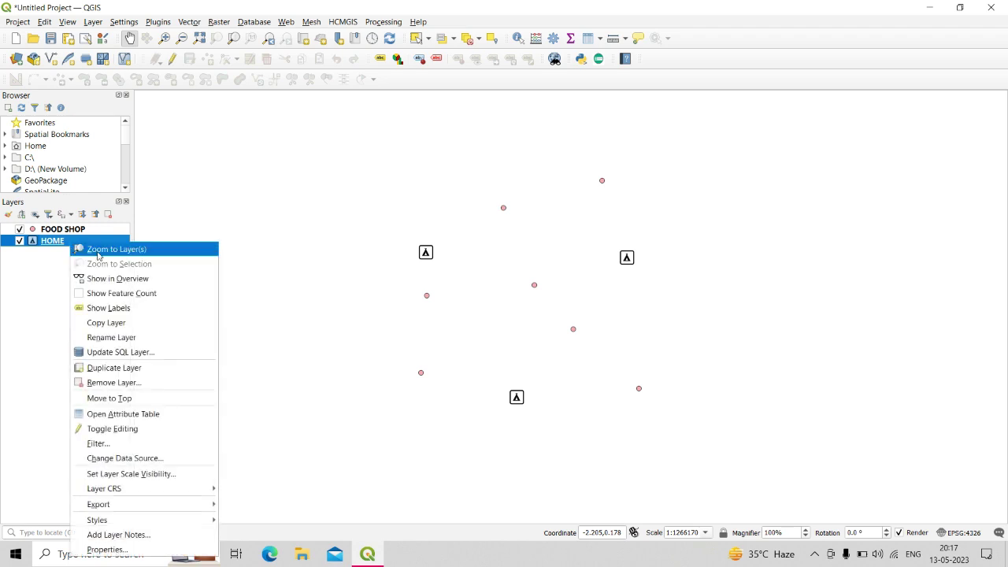
left_click(145, 414)
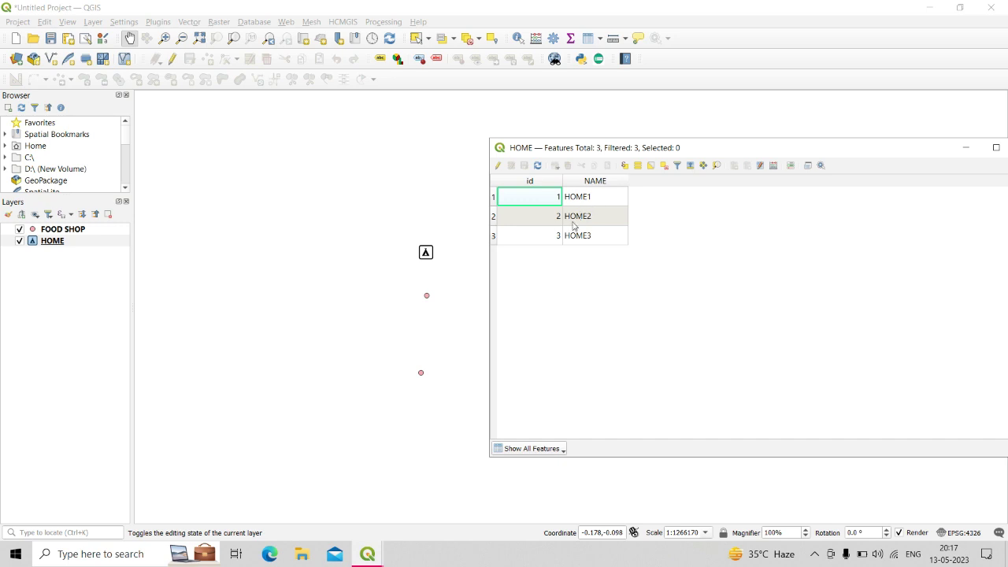
left_click(77, 240)
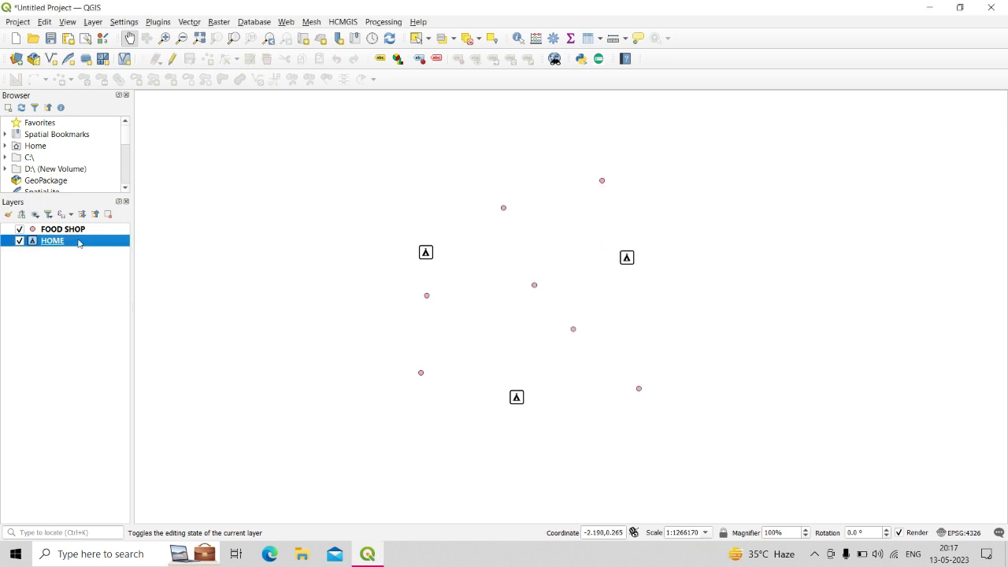
Review the FOOD SHOP layer's attribute table and close it.
right_click(74, 232)
left_click(170, 405)
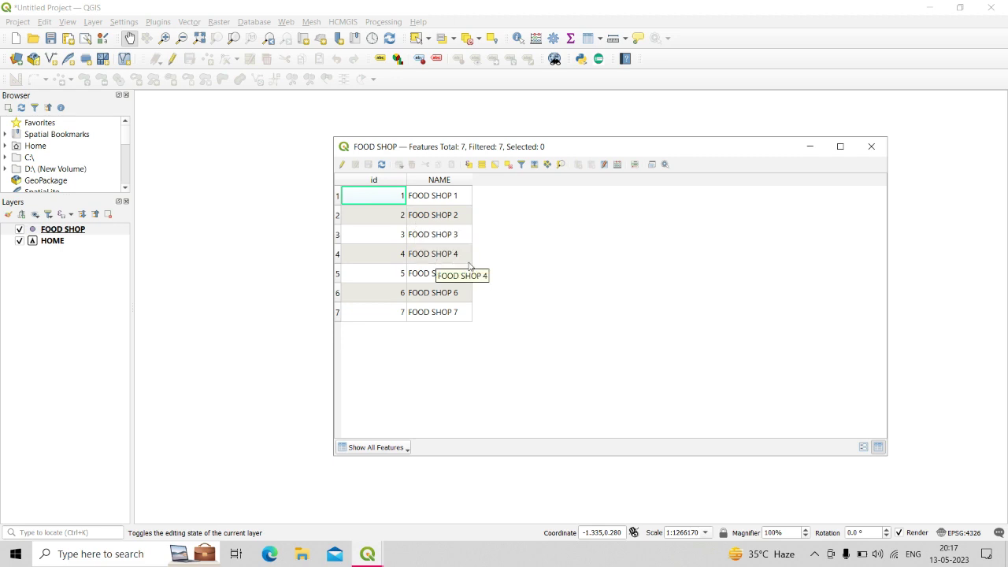
left_click(871, 146)
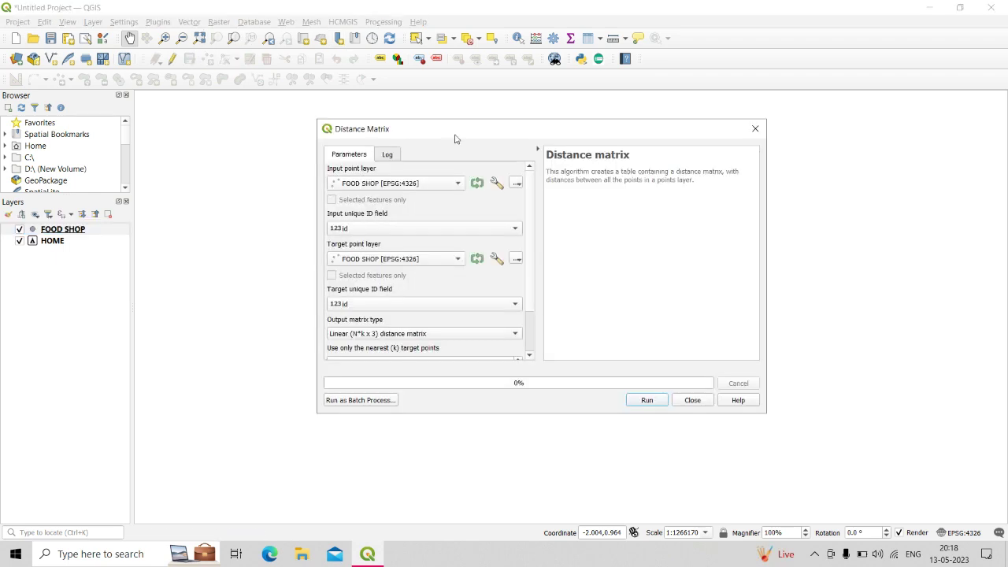
In the Distance Matrix tool, set the input point layer to HOME and its unique ID field to NAME.
left_click_drag(454, 138, 595, 152)
left_click(565, 199)
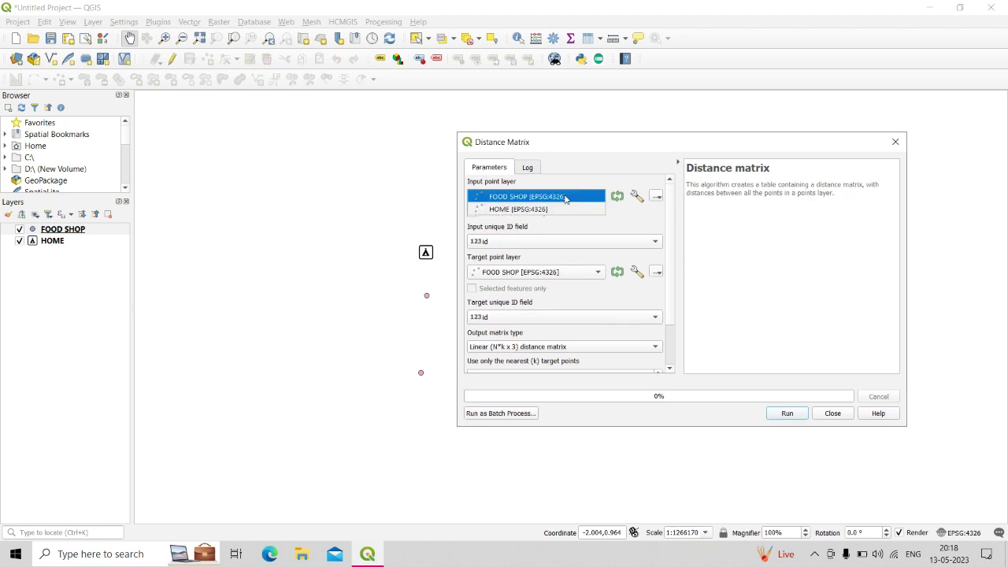
left_click(523, 210)
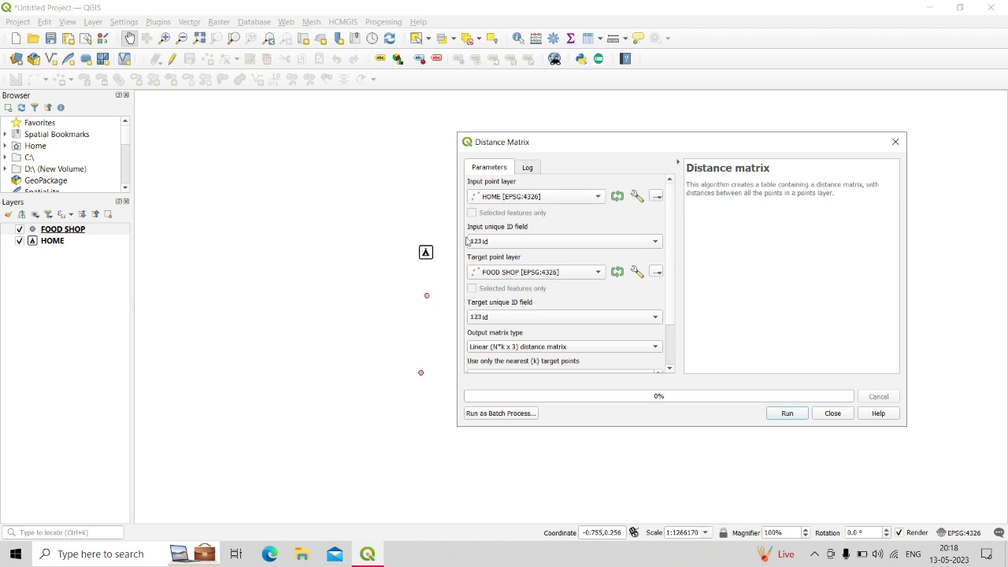
left_click(523, 242)
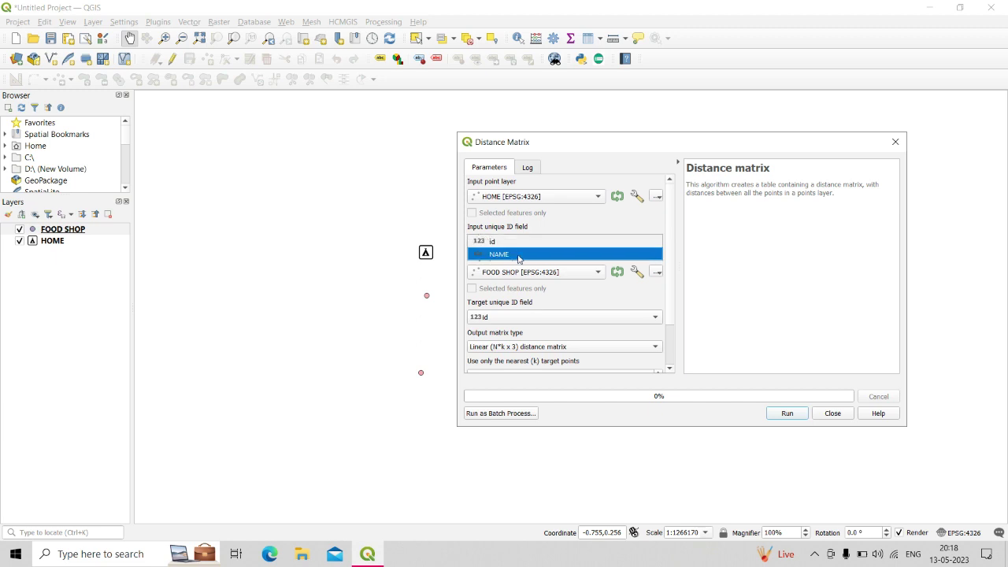
left_click(518, 257)
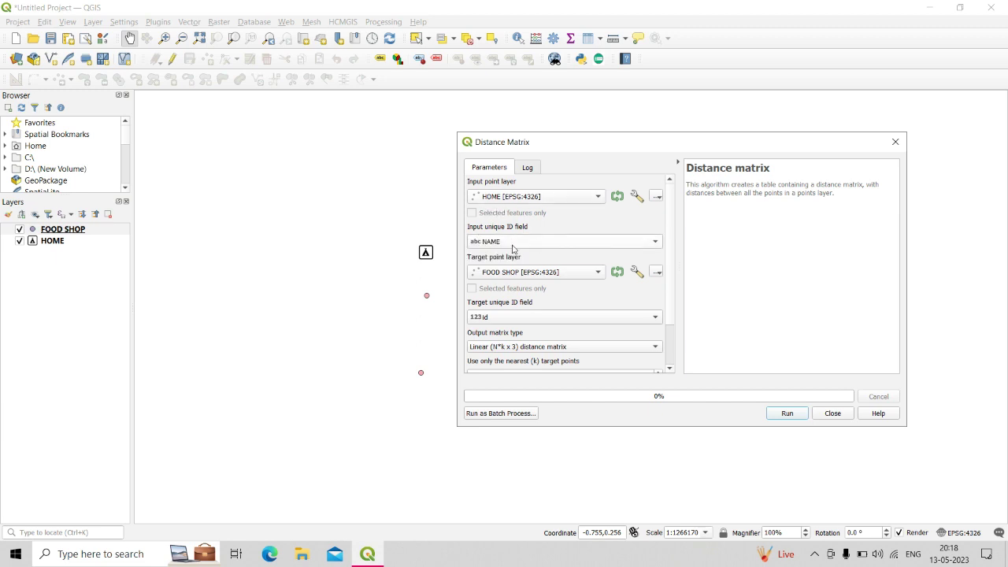
Set the target point layer to FOOD SHOP and its unique ID field to NAME.
left_click(598, 275)
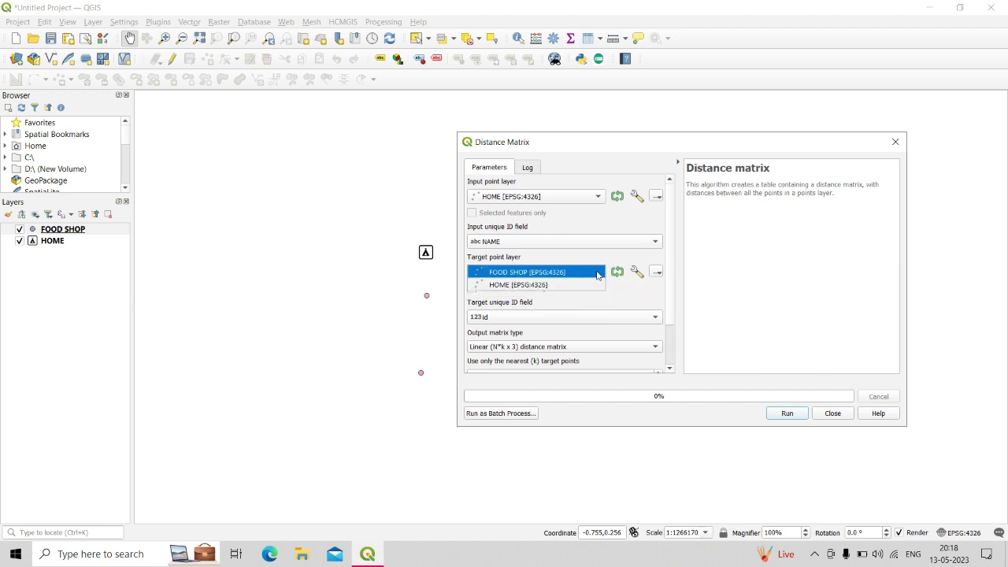
left_click(557, 273)
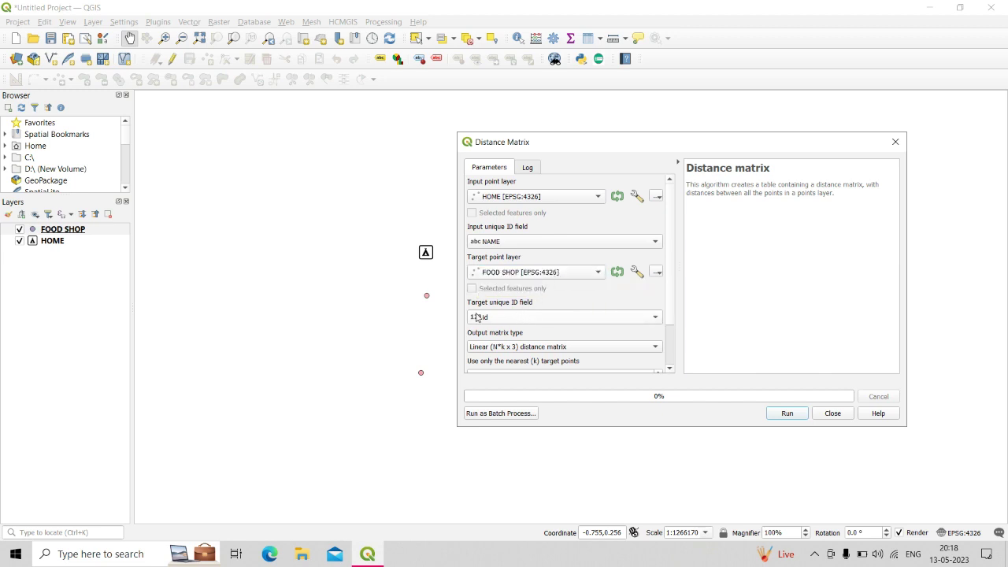
left_click(540, 317)
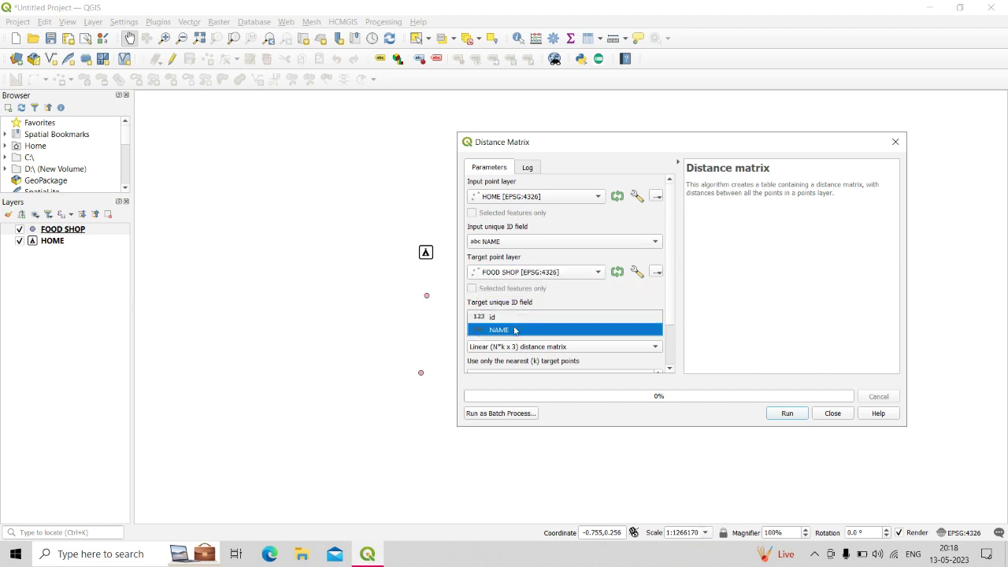
left_click(512, 331)
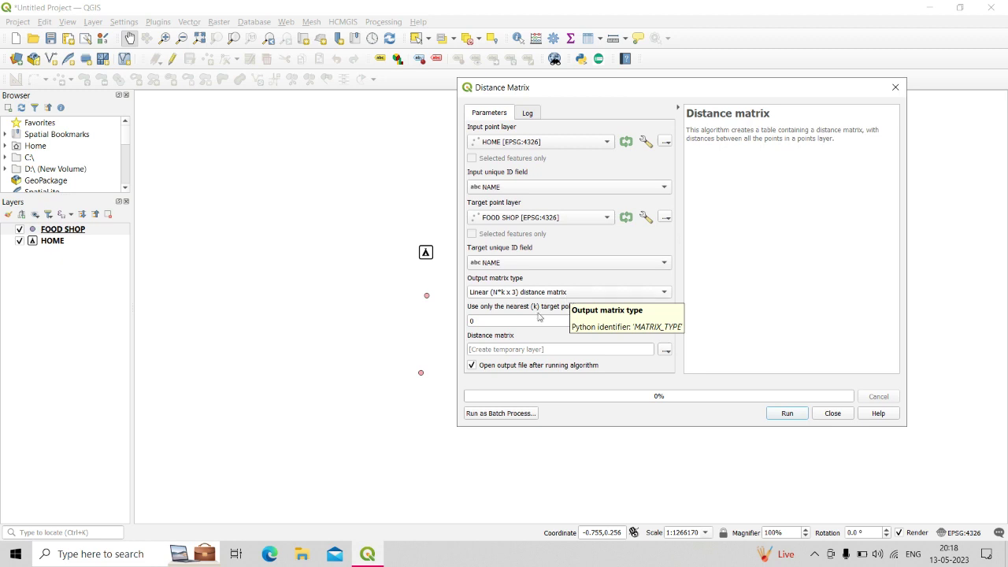
Run the distance matrix for the nearest 3 target points and hide the FOOD SHOP and HOME layers.
left_click(485, 321)
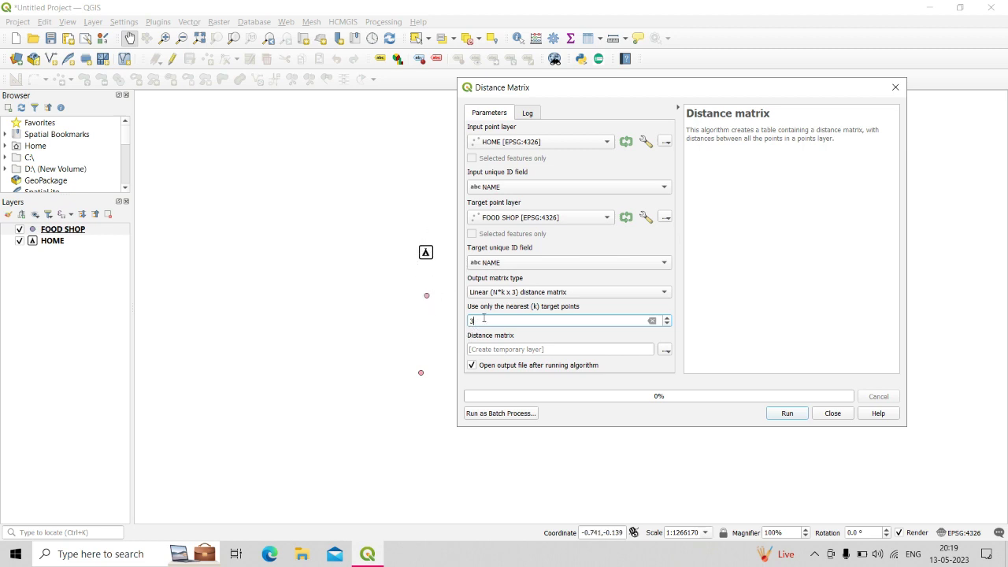
left_click(772, 415)
left_click(19, 241)
left_click(19, 252)
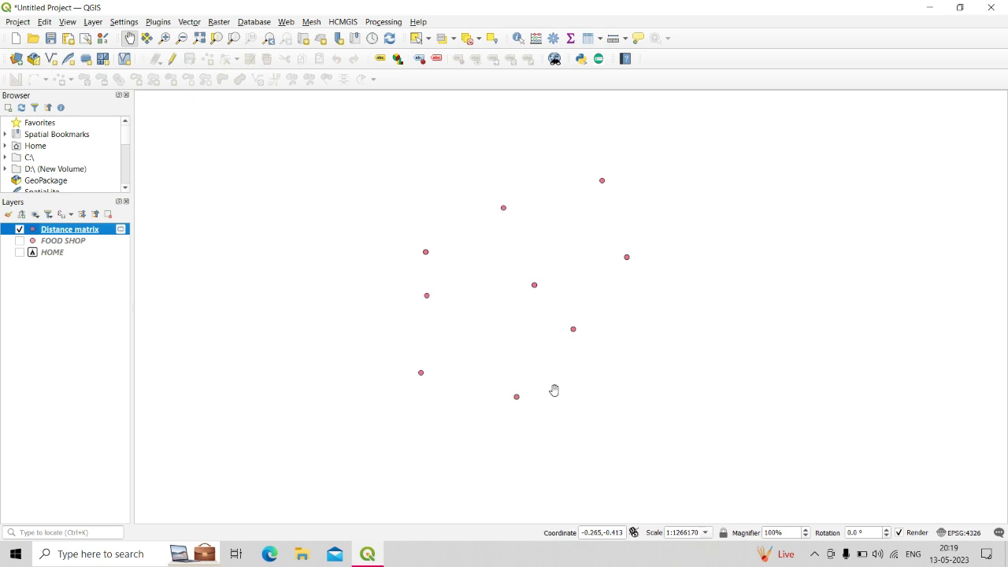
Open the Distance matrix layer's attribute table and select the three HOME1 rows.
right_click(95, 234)
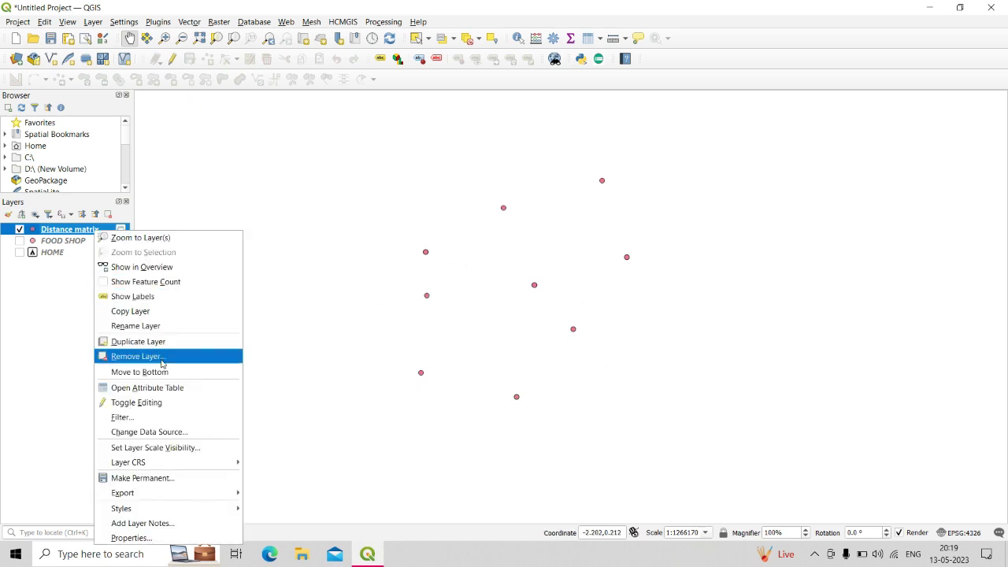
left_click(161, 387)
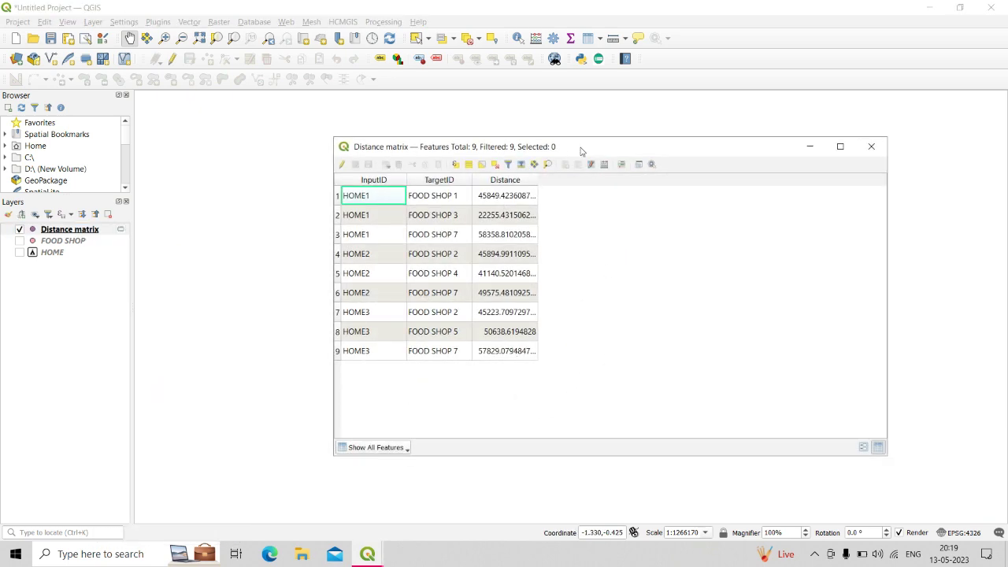
left_click_drag(581, 151, 696, 171)
left_click_drag(452, 216, 455, 255)
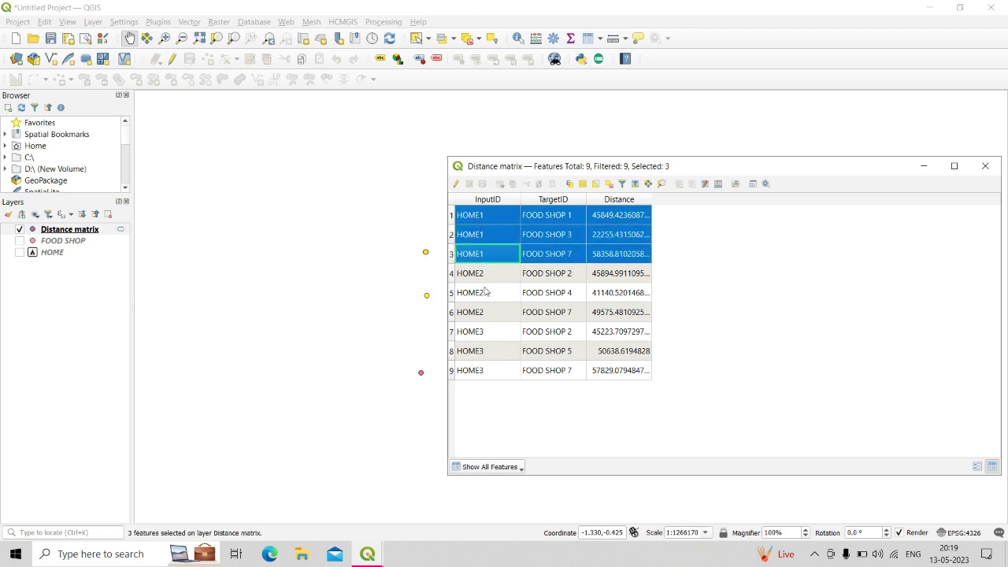
Widen the Distance column and select the three HOME1 rows with the table sorted by InputID.
left_click_drag(651, 199, 744, 199)
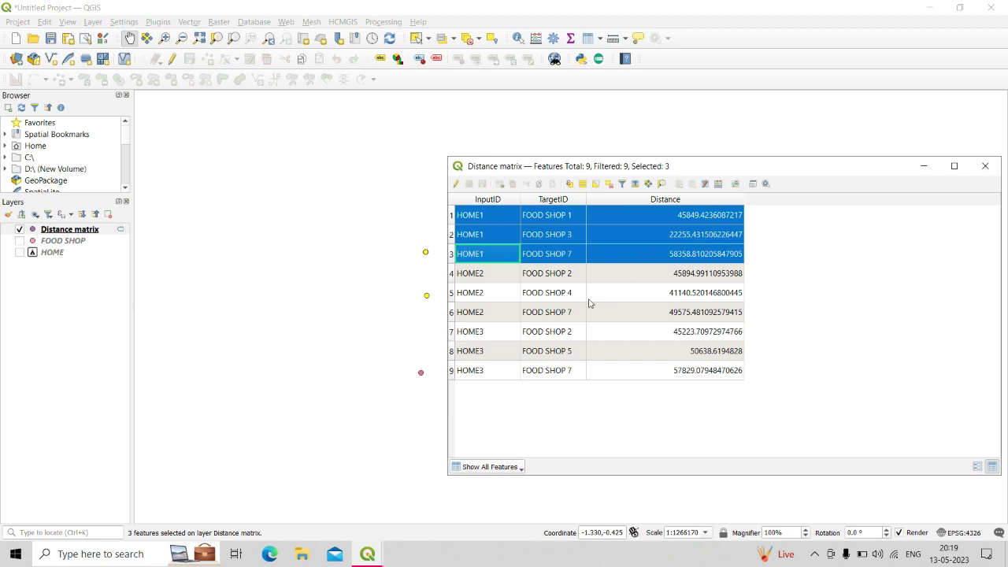
left_click(646, 200)
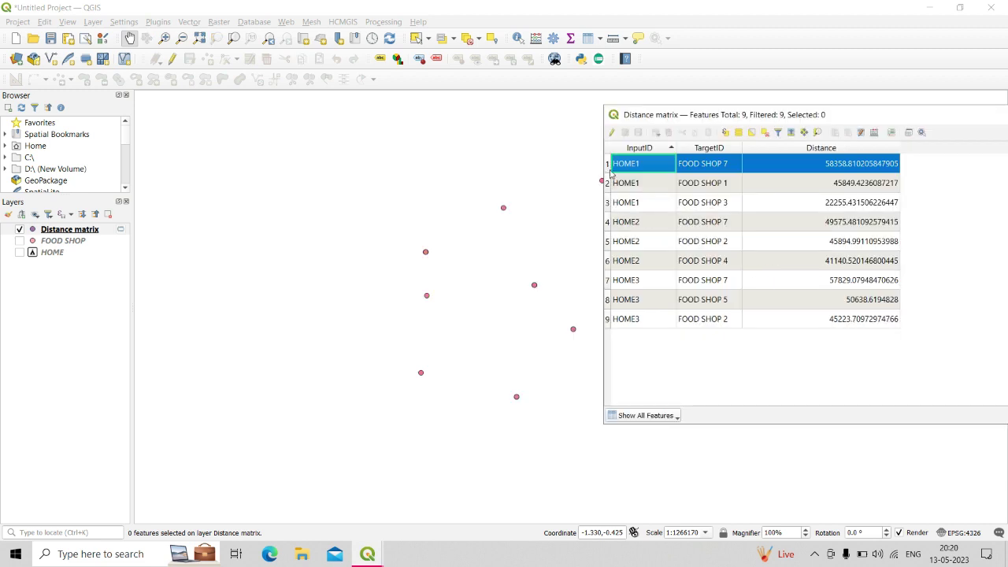
left_click_drag(610, 162, 610, 203)
Show the HOME layer and enable labels with the NAME values for its points.
left_click(20, 252)
right_click(51, 252)
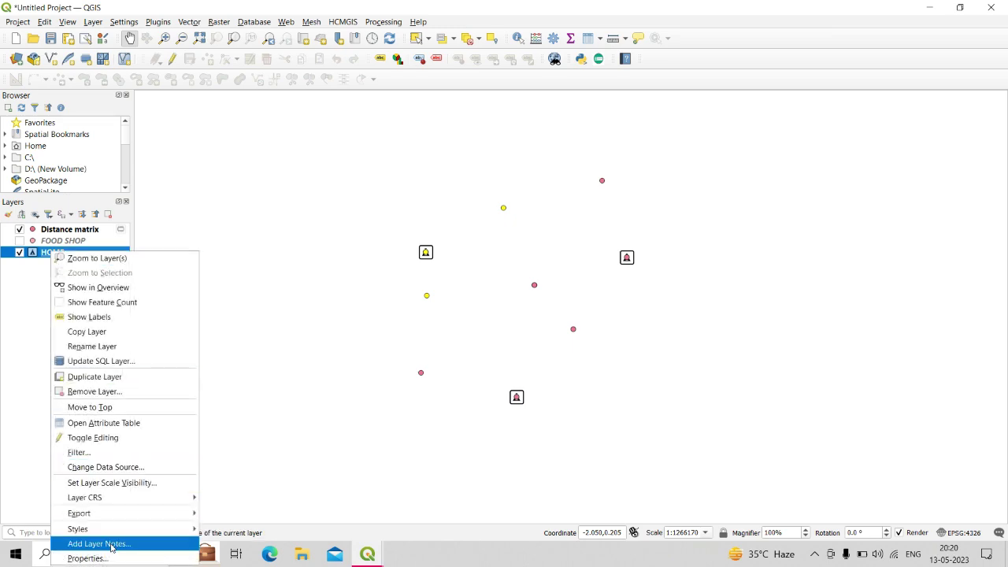
left_click(111, 558)
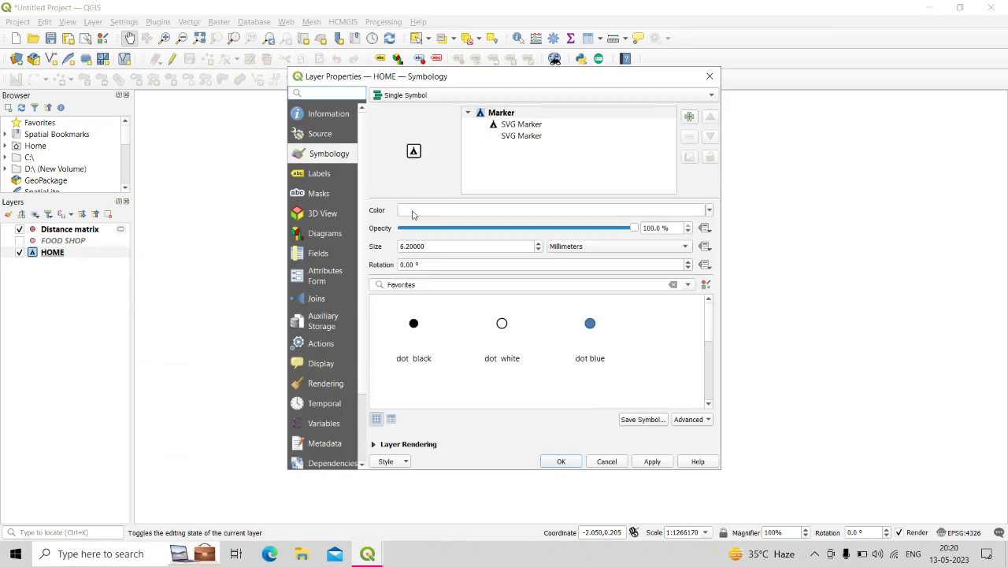
left_click(326, 175)
left_click(444, 95)
key("Escape")
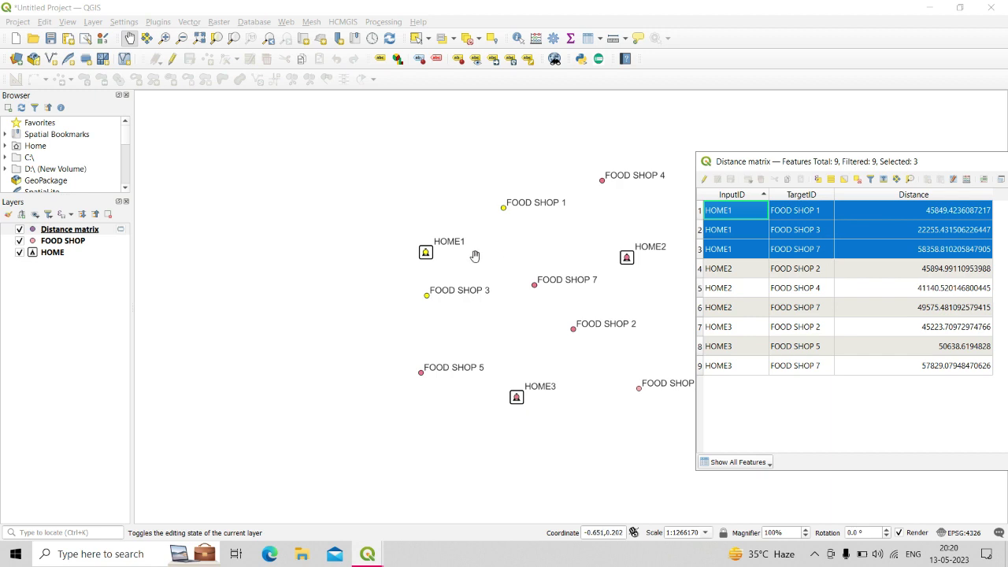
Select the three HOME2 rows in the Distance matrix table and inspect the matching points on the map.
left_click_drag(701, 272, 701, 312)
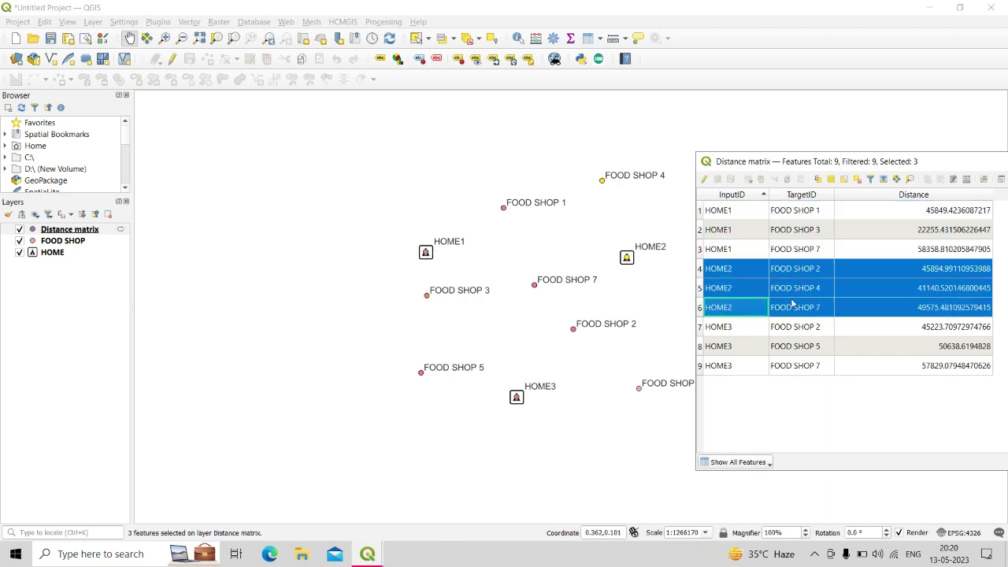
left_click_drag(799, 154, 890, 134)
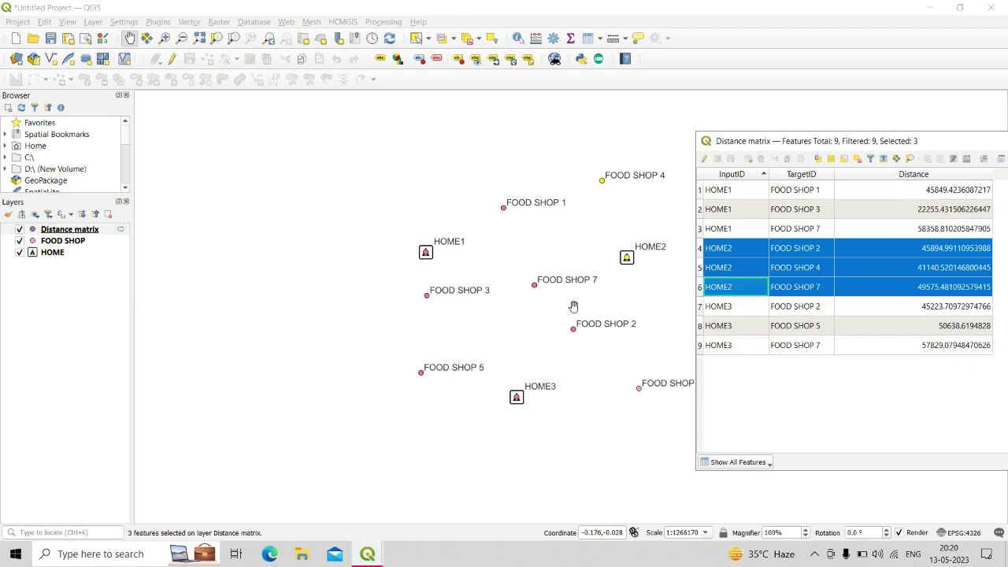
left_click_drag(574, 304, 473, 308)
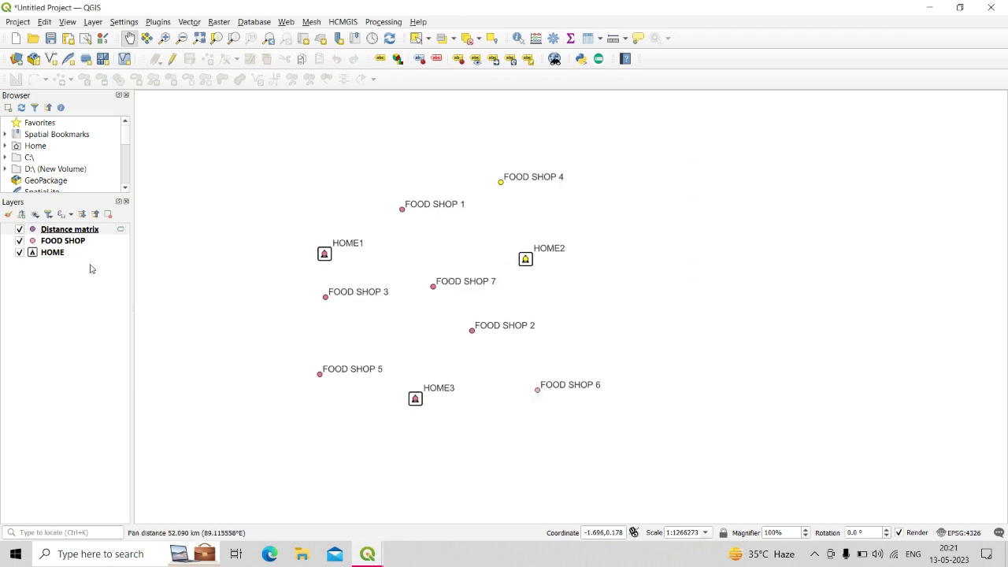
Select the three HOME3 rows in the Distance matrix attribute table and sort the table by ascending Distance.
key("F6")
left_click_drag(571, 143, 832, 107)
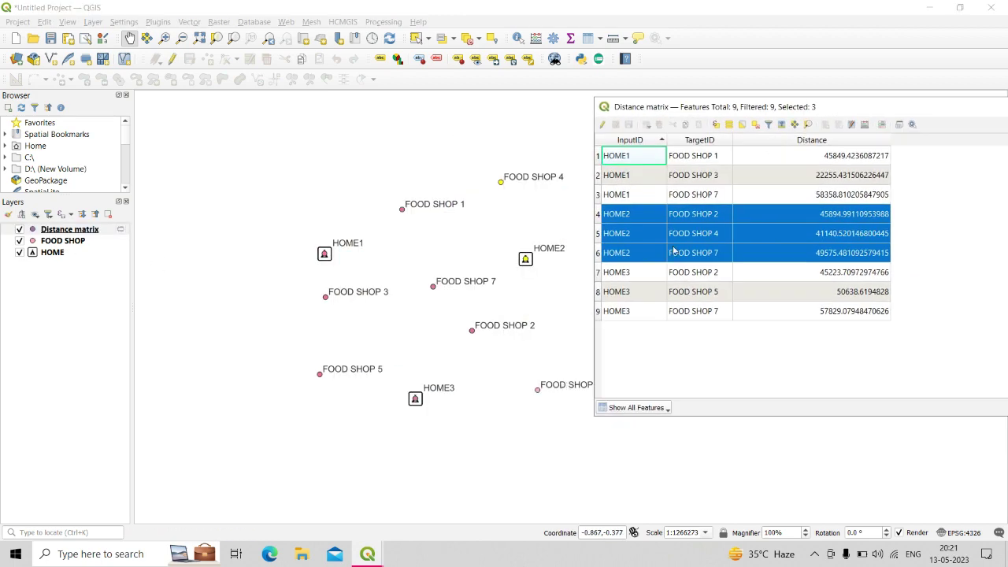
left_click_drag(597, 272, 597, 311)
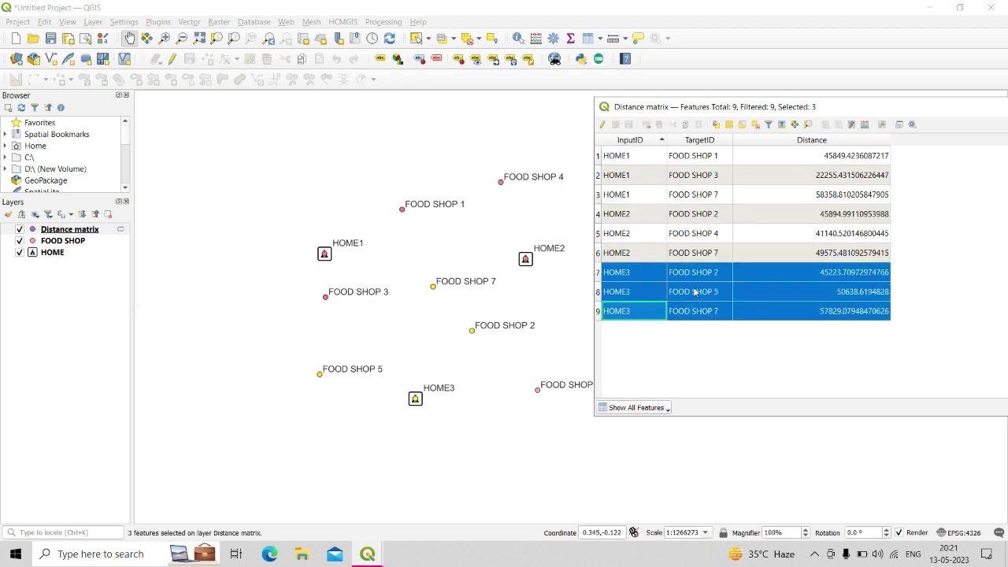
left_click(809, 140)
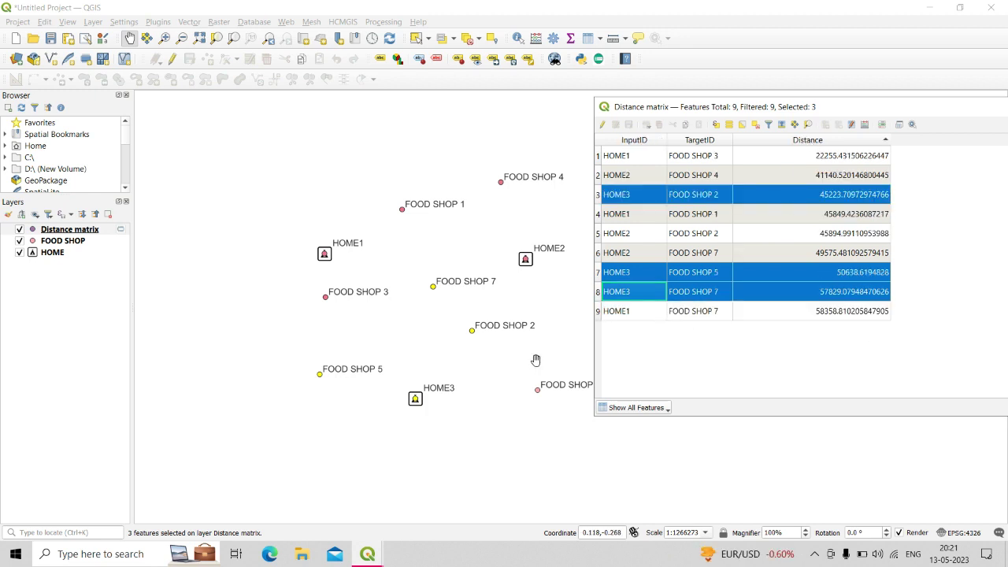
double_click(788, 106)
left_click(925, 120)
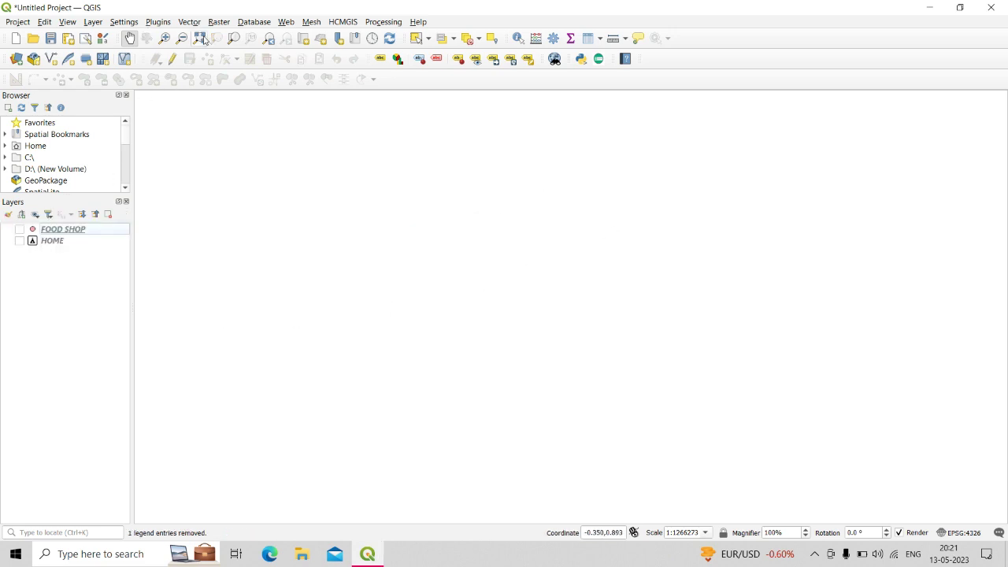
left_click(192, 24)
mouse_move(209, 68)
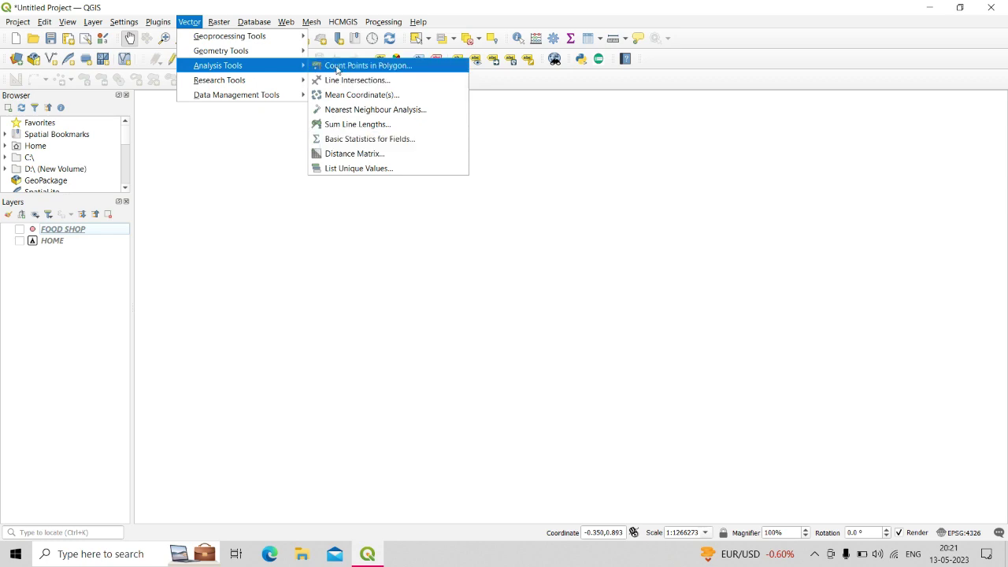
left_click(338, 67)
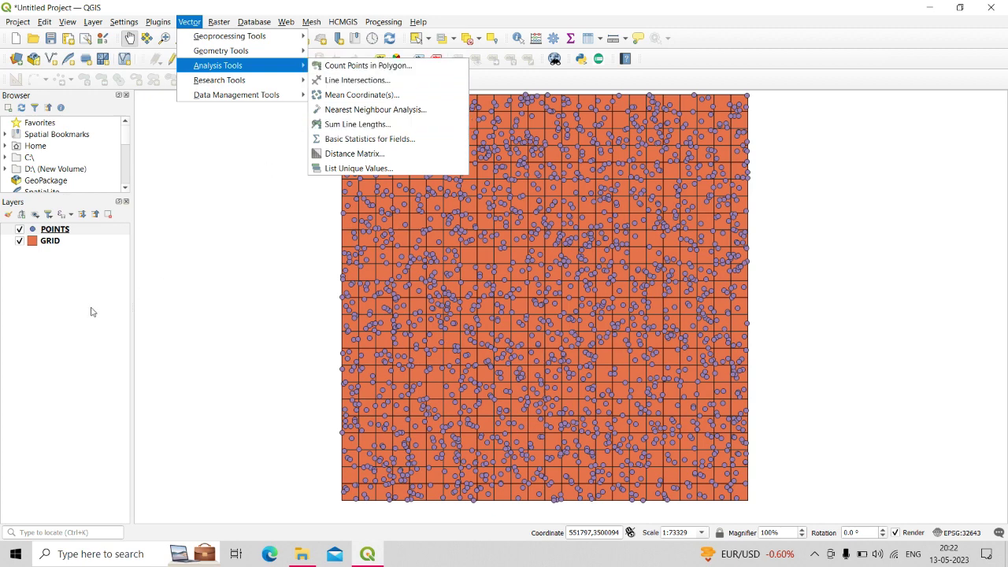
left_click(63, 260)
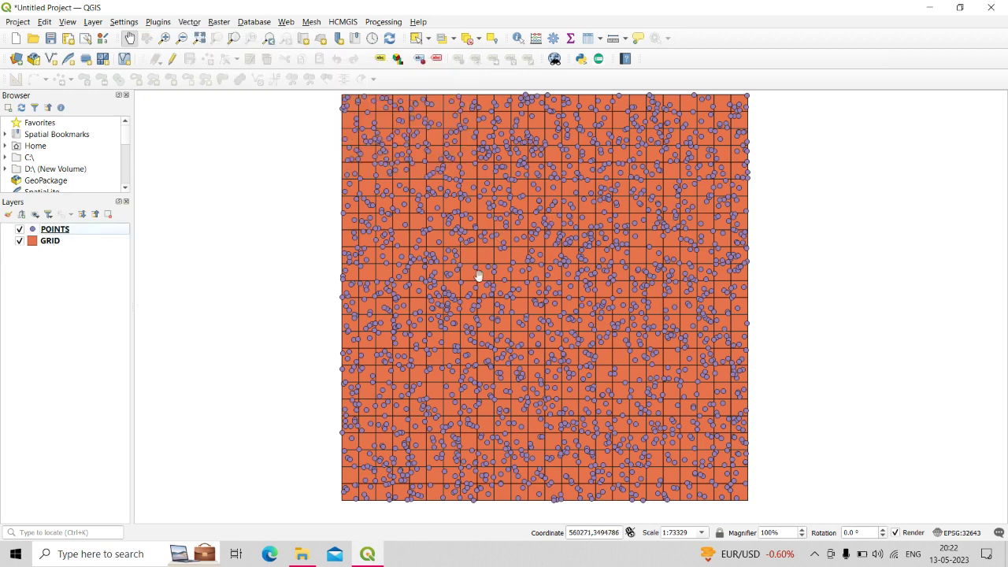
left_click_drag(477, 275, 460, 311)
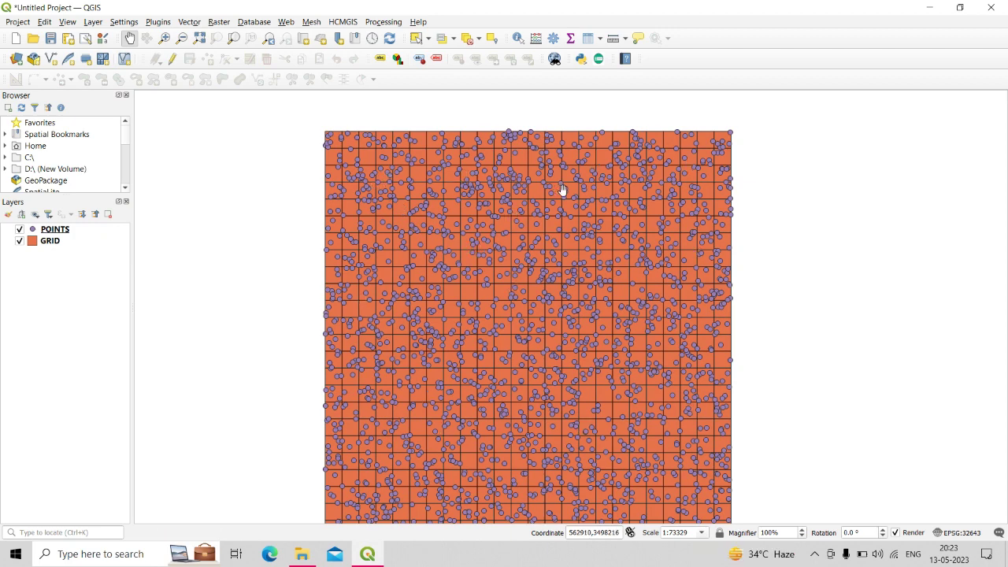
scroll(457, 186, "up", 1)
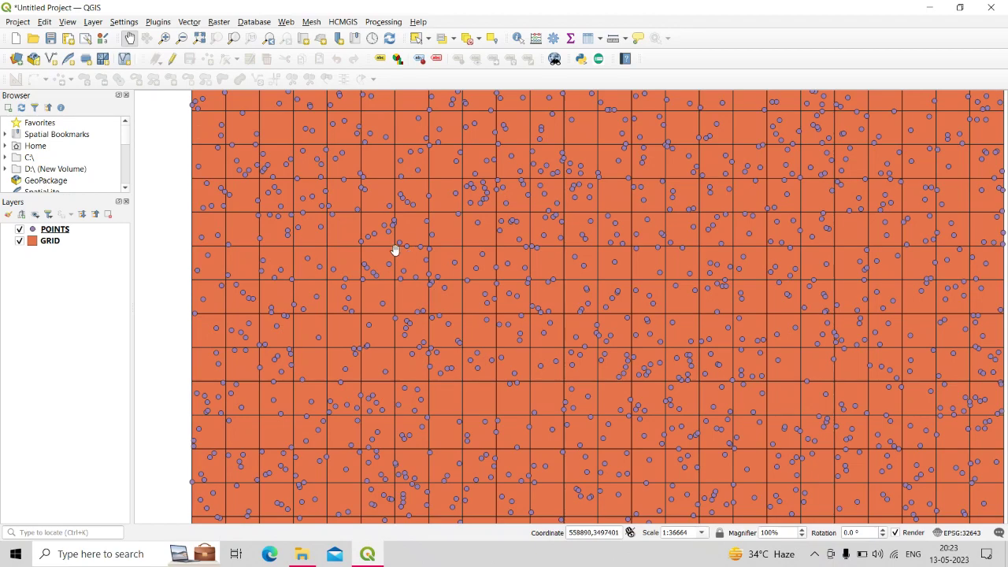
scroll(395, 251, "down", 1)
left_click(189, 21)
mouse_move(220, 66)
left_click(371, 65)
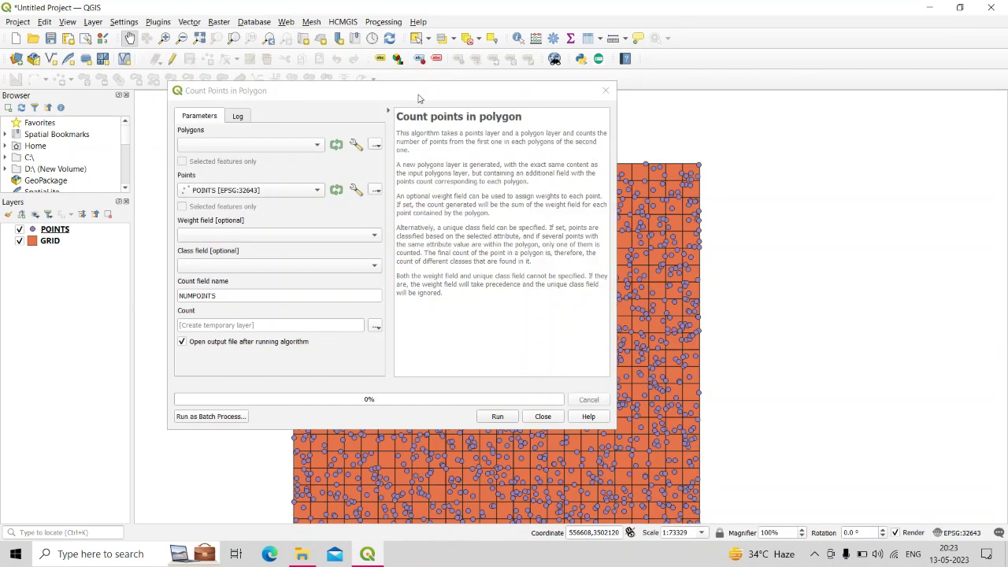
left_click_drag(419, 97, 734, 121)
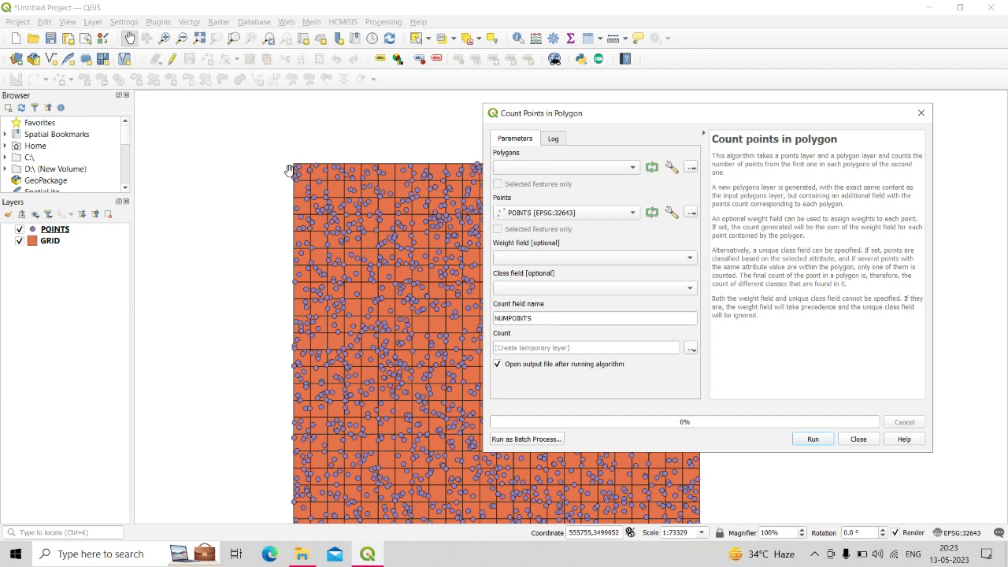
left_click_drag(620, 119, 581, 110)
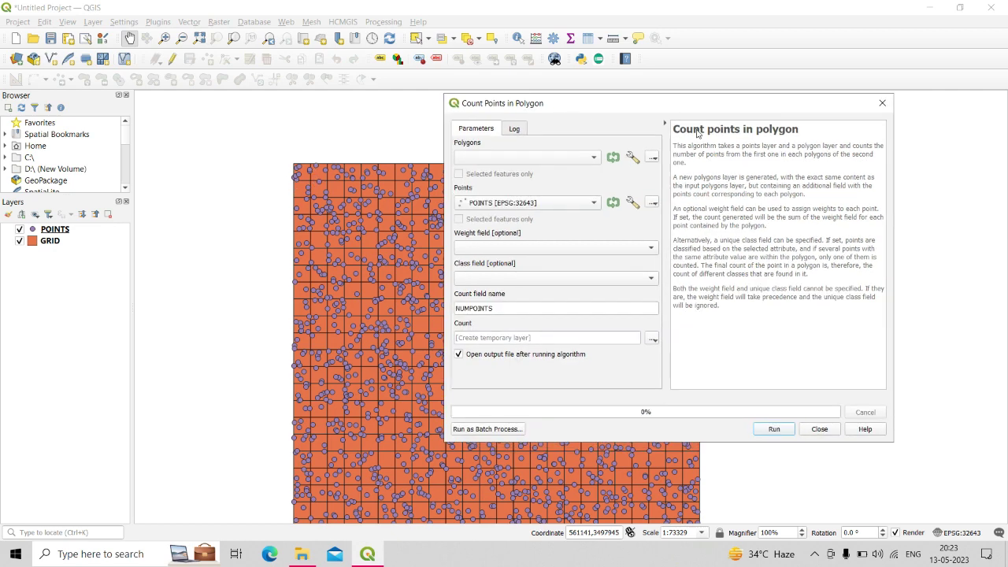
Start the Count Points in Polygon tool with GRID as the polygon layer and POINTS as the point layer.
left_click(189, 22)
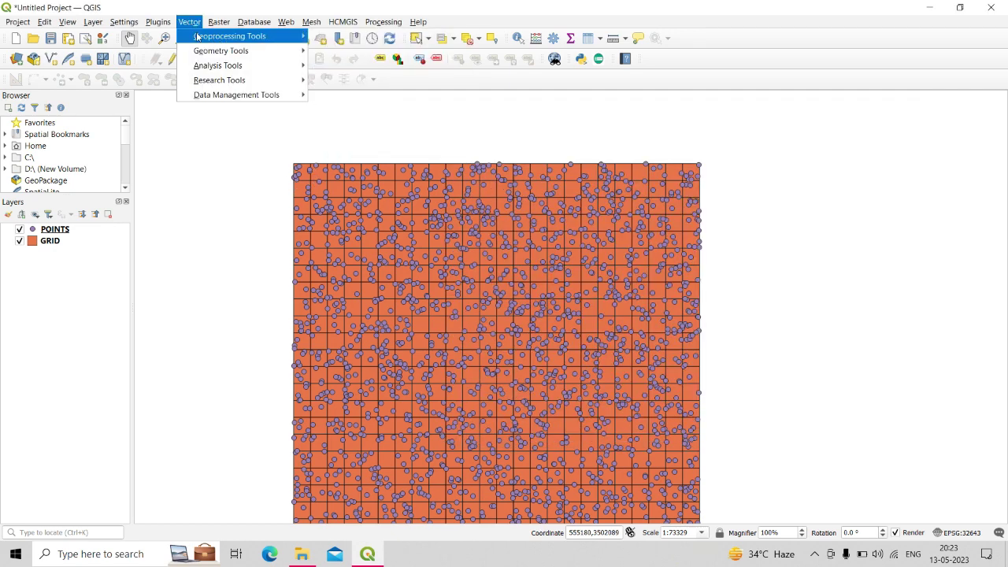
mouse_move(205, 65)
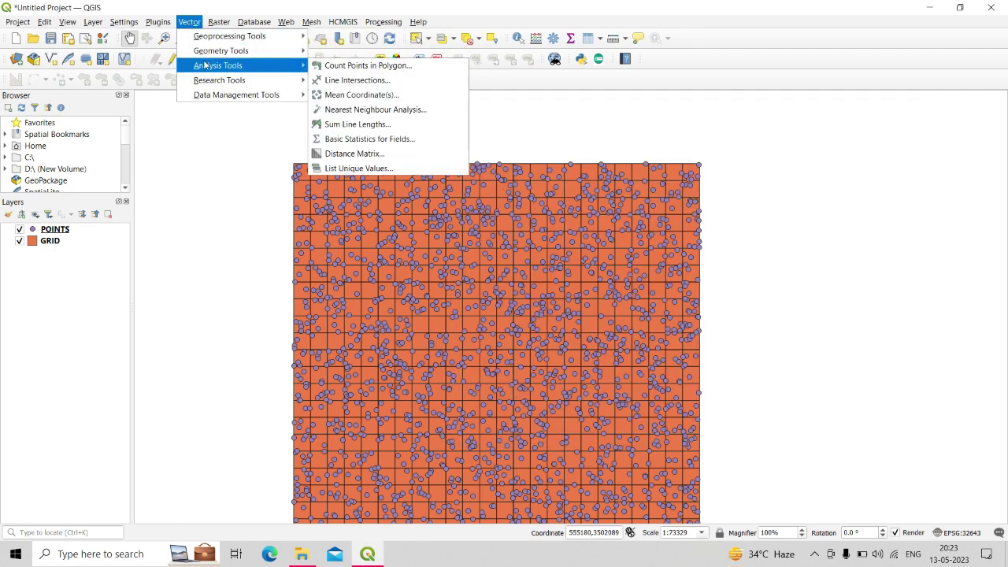
left_click(357, 66)
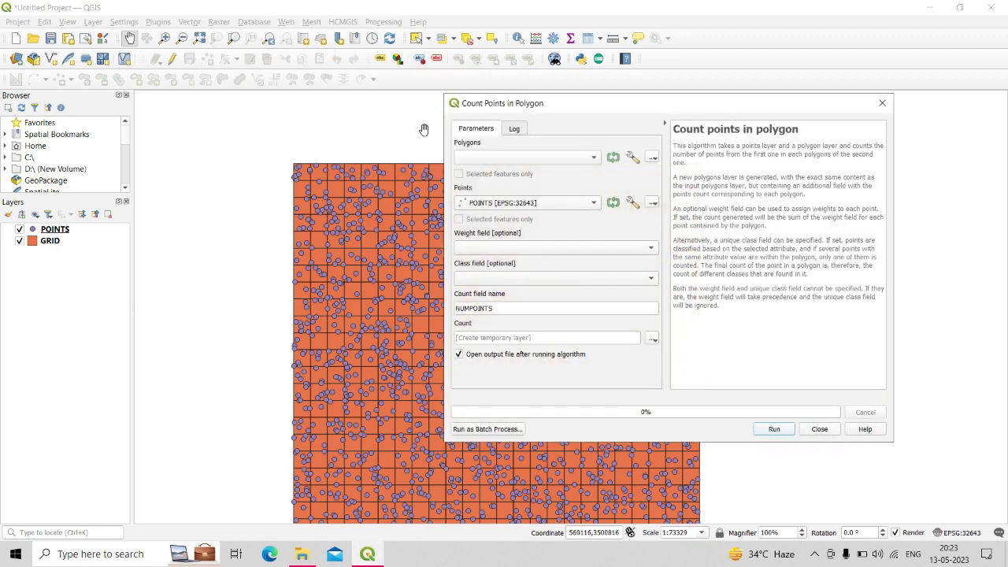
left_click(522, 157)
left_click(512, 203)
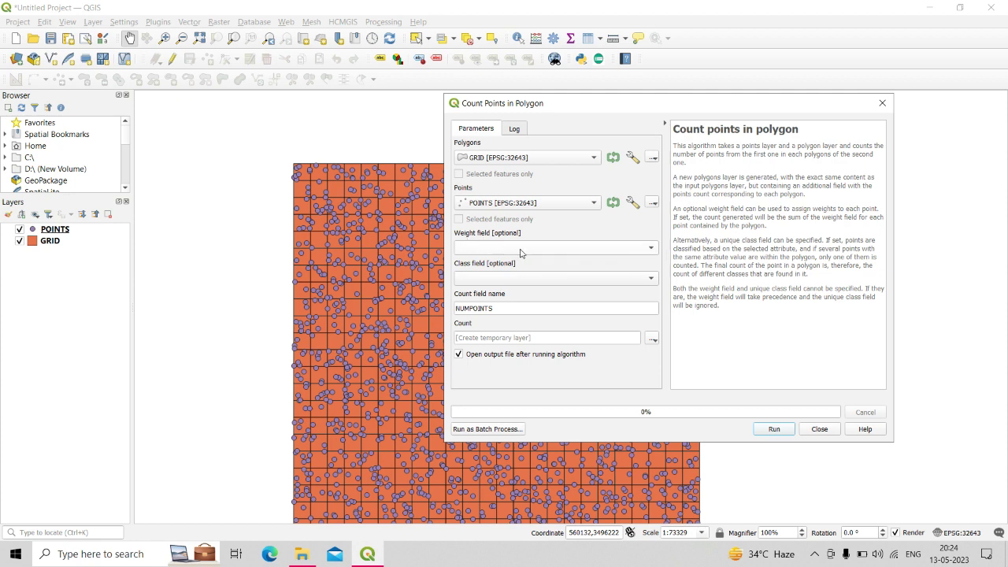
Try id as the optional weight field and read how weights affect the count in the tool's description.
scroll(520, 253, "down", 1)
left_click_drag(715, 213, 882, 210)
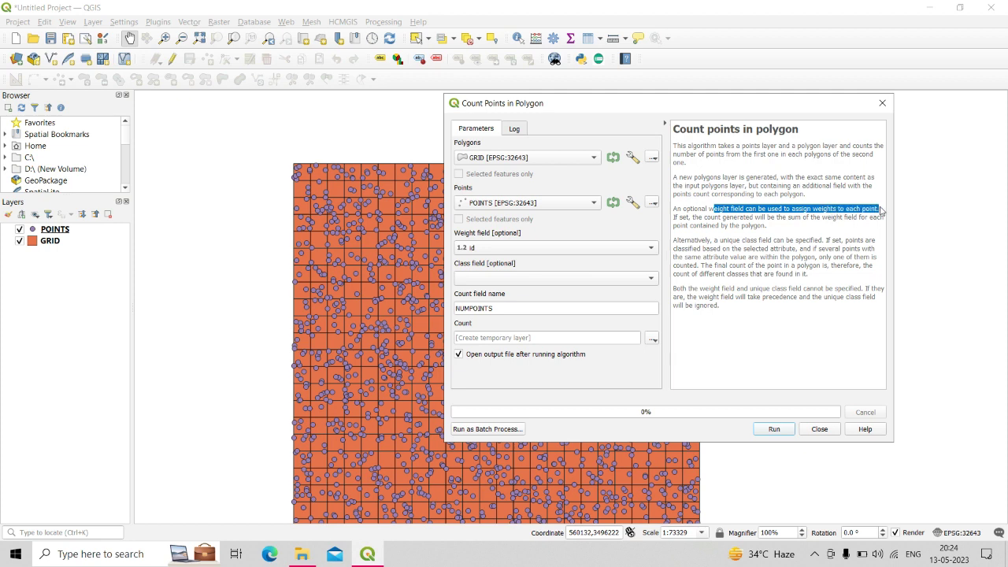
left_click_drag(723, 218, 791, 238)
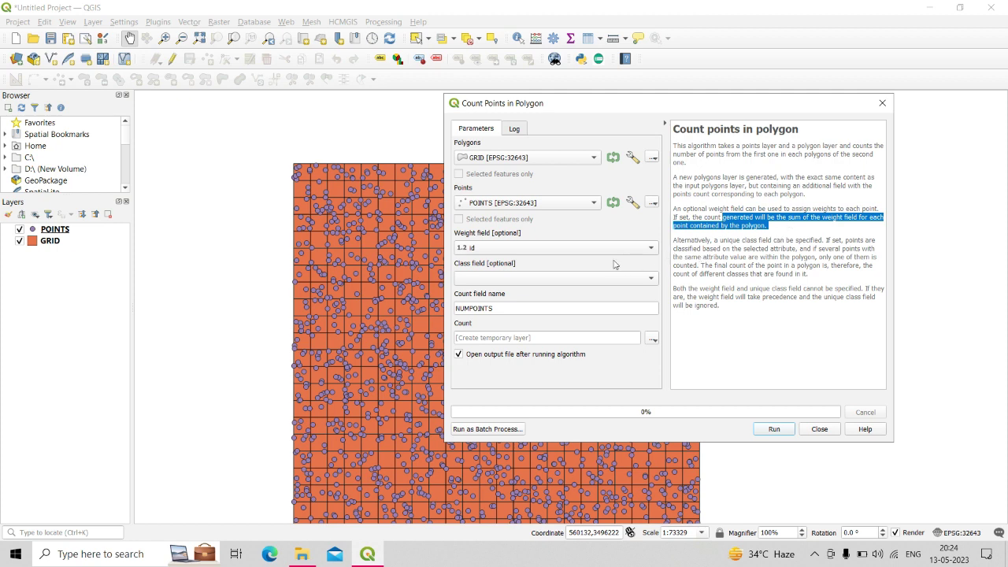
scroll(462, 248, "up", 1)
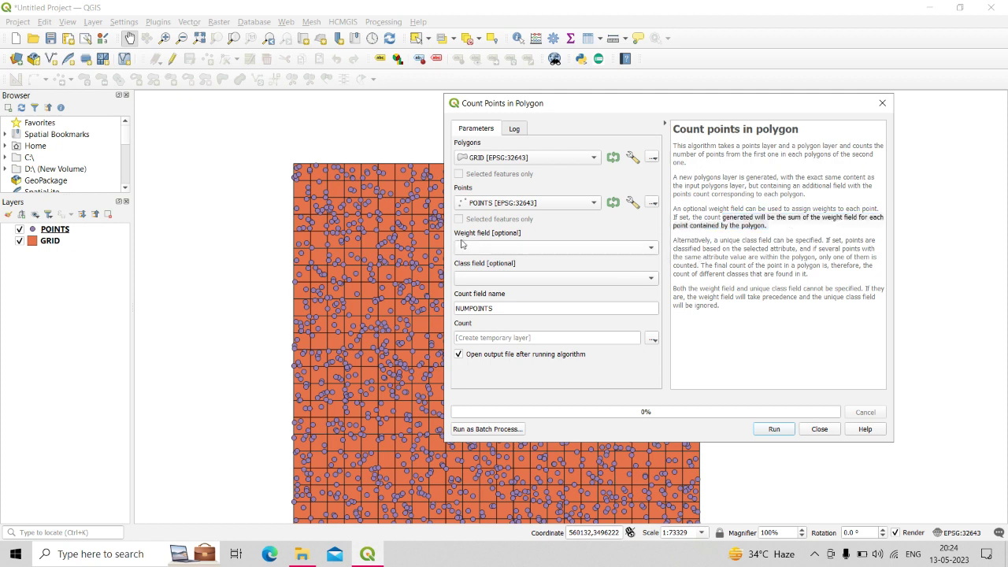
Name the count field COUNT and run the point count into a temporary layer.
left_click(473, 309)
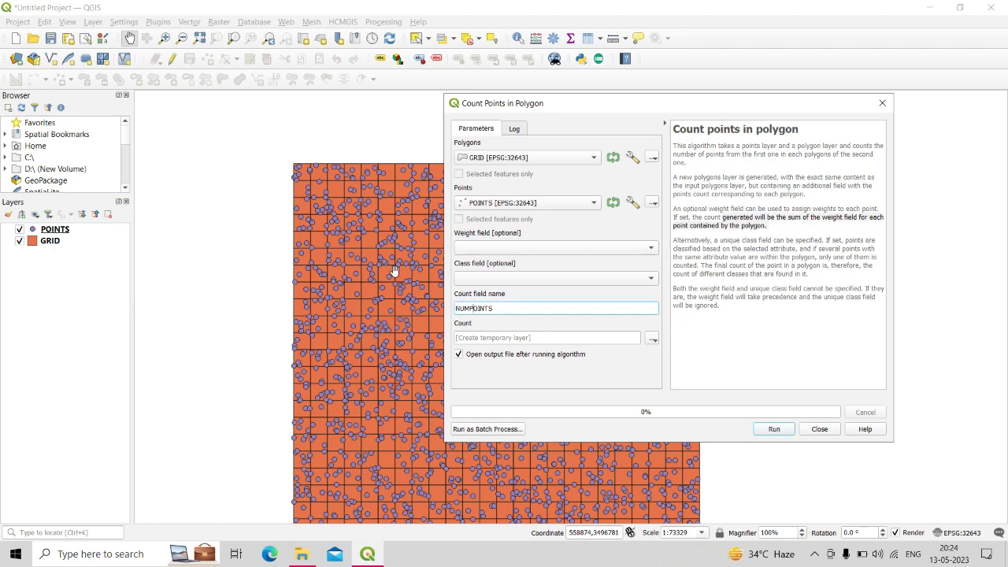
key("ctrl+a")
type("COUNT")
left_click(774, 429)
left_click_drag(439, 266, 441, 227)
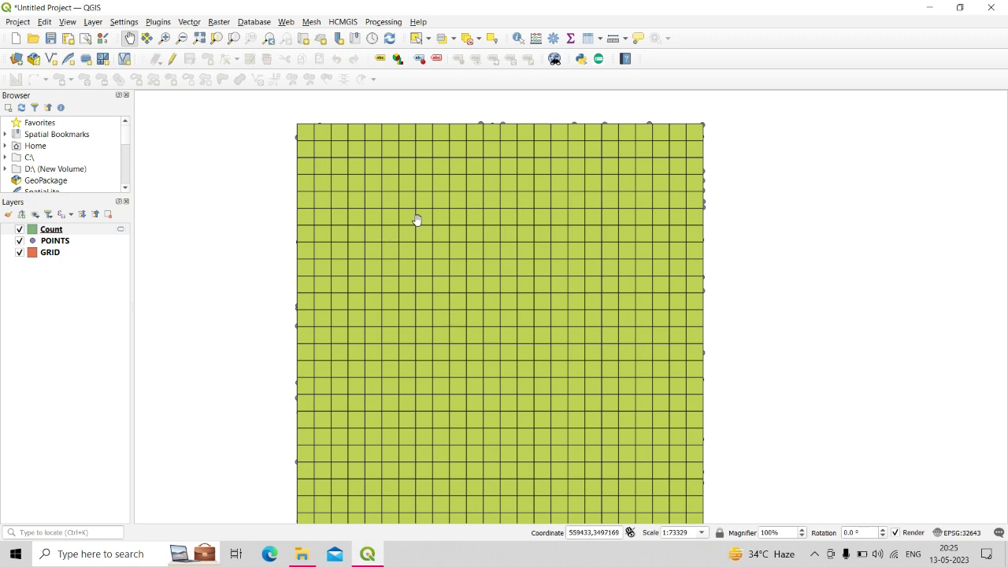
Open the Count layer's attribute table, select the first row and sort the table by ascending COUNT.
right_click(90, 235)
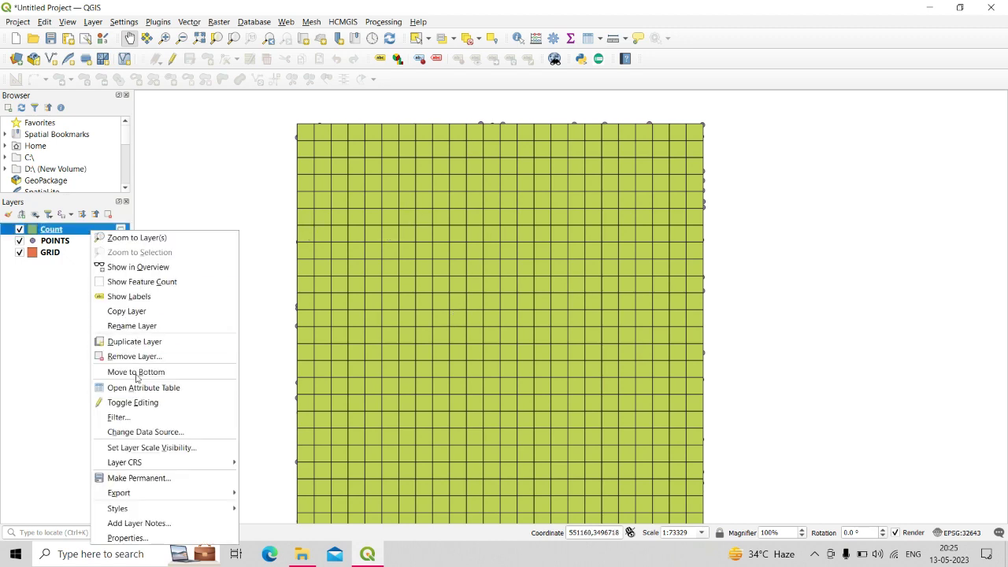
left_click(146, 386)
left_click_drag(843, 141, 472, 172)
left_click(334, 227)
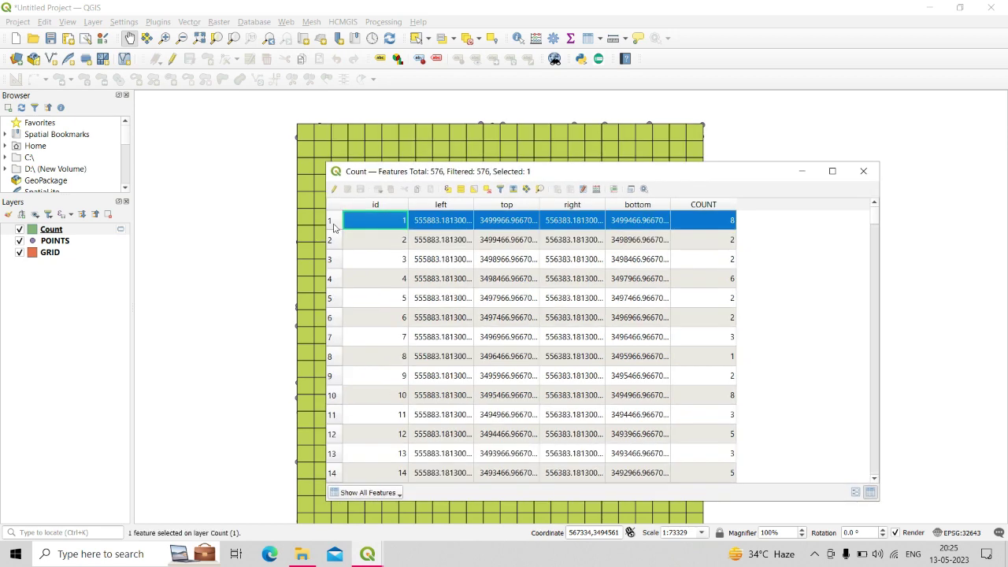
left_click(712, 206)
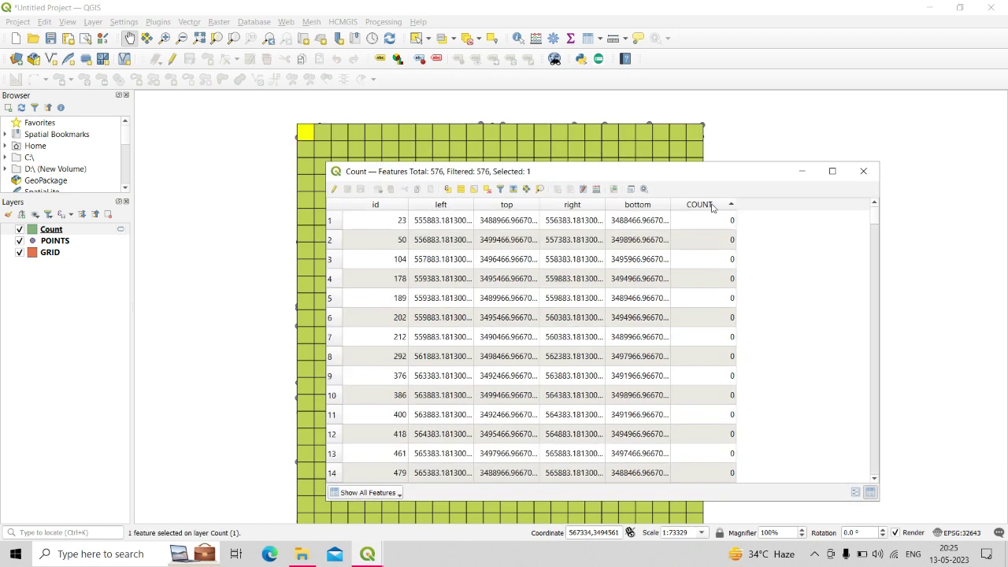
left_click(712, 206)
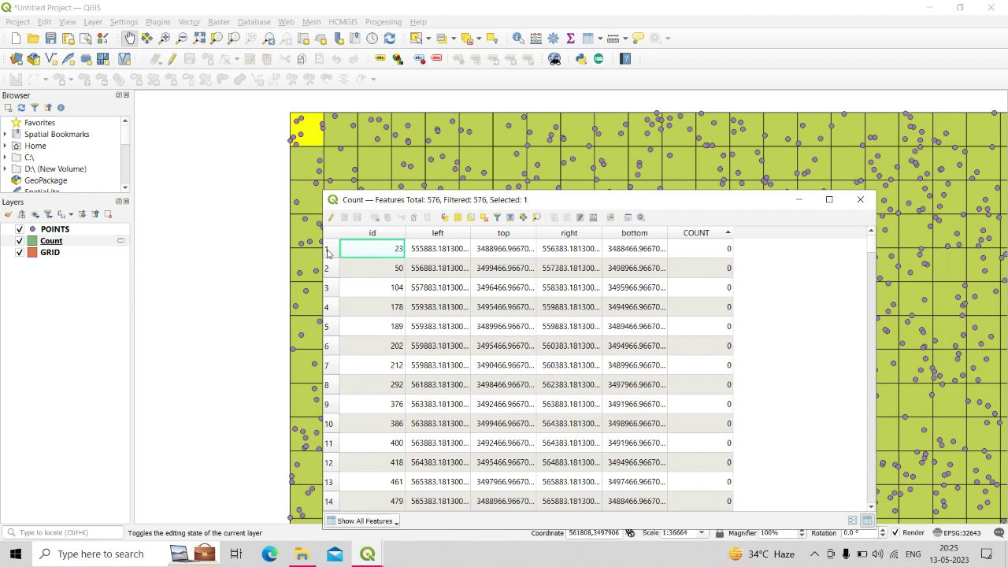
Select the first eleven rows of the Count table sorted by ascending COUNT and examine their grid cells on the map.
left_click(327, 250)
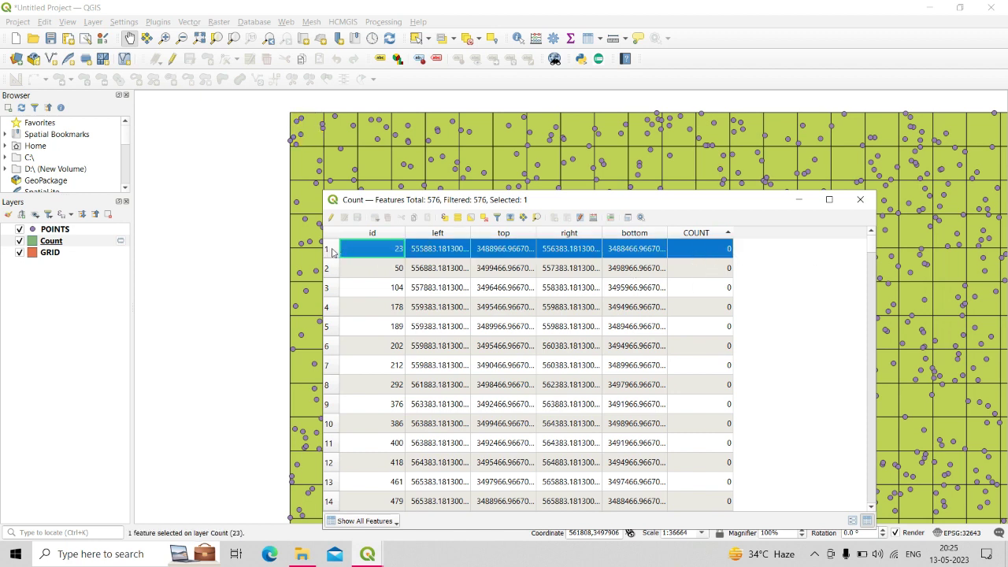
left_click_drag(331, 252, 330, 443)
scroll(373, 166, "up", 1)
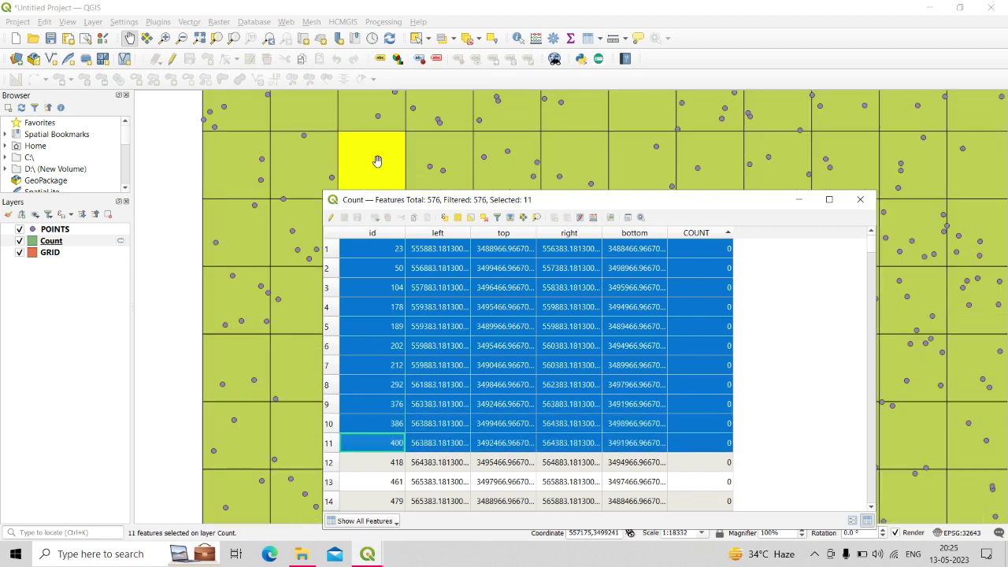
left_click_drag(373, 166, 368, 116)
left_click_drag(394, 149, 462, 333)
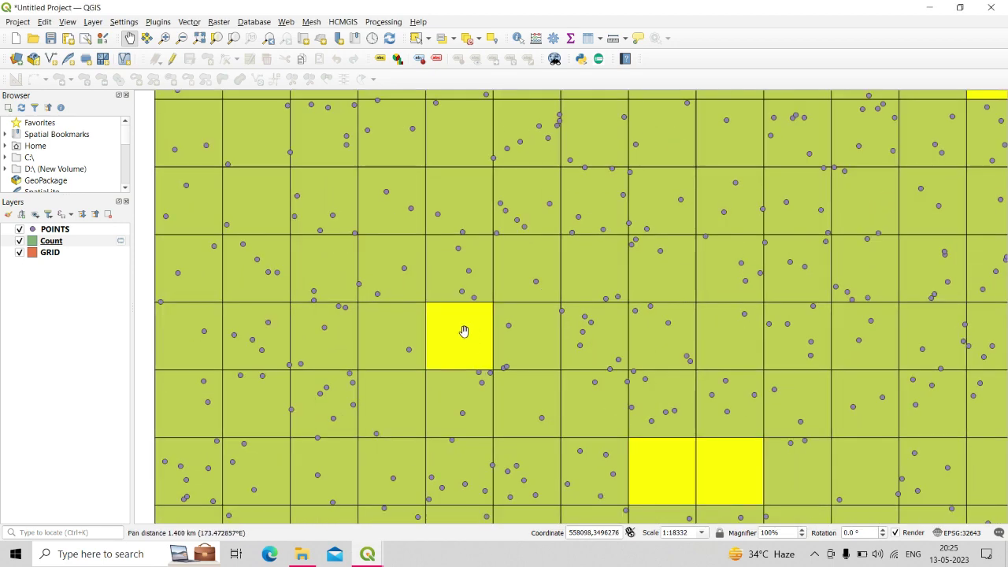
left_click_drag(603, 419, 508, 292)
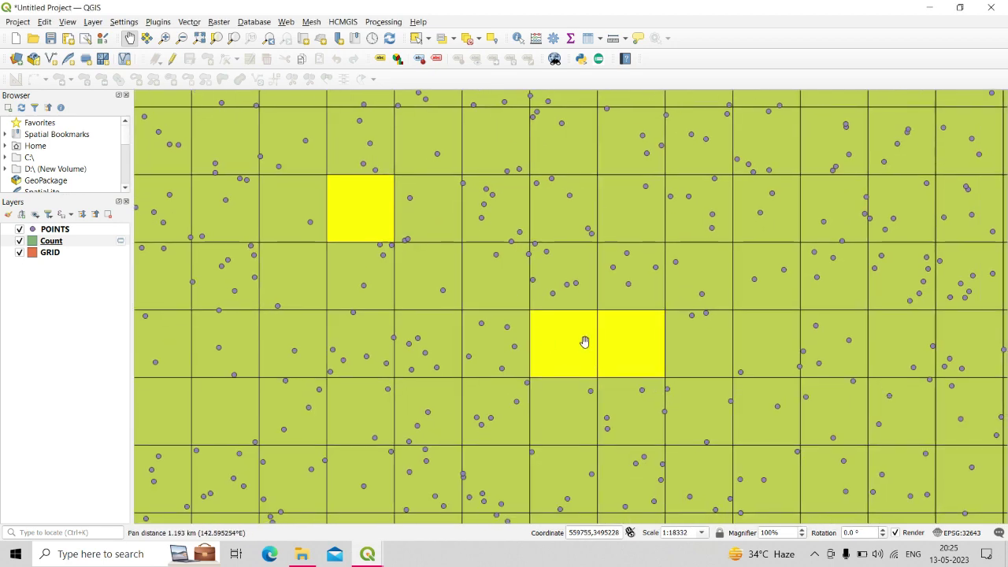
left_click_drag(651, 368, 585, 393)
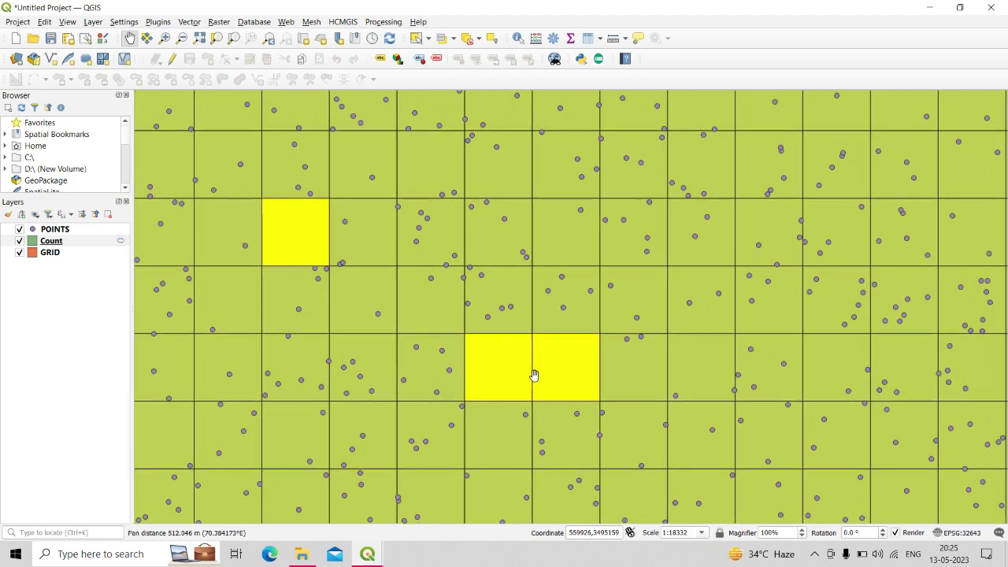
left_click_drag(339, 270, 354, 338)
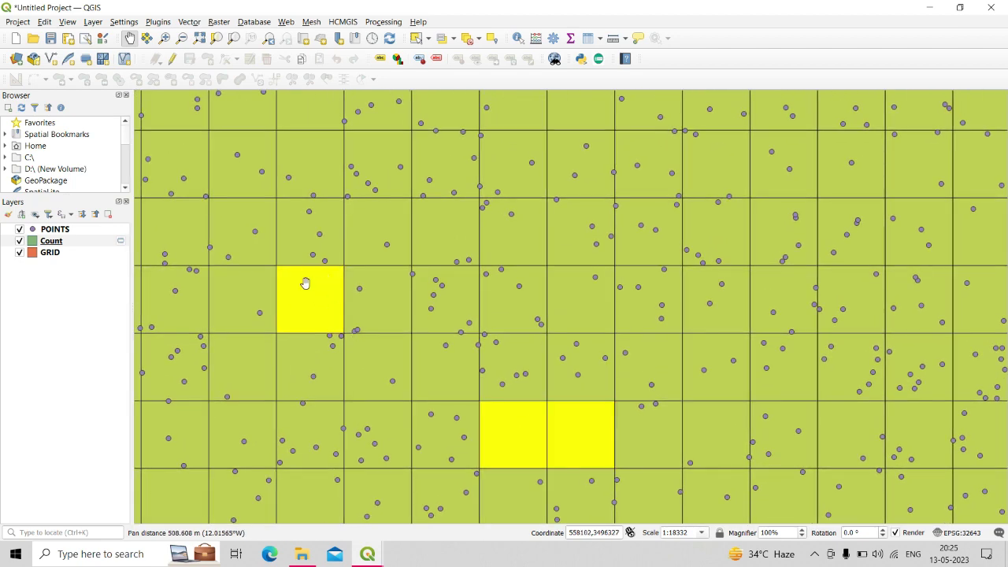
Select the row with the highest COUNT value in the Count table and examine its grid cell on the map.
key("F6")
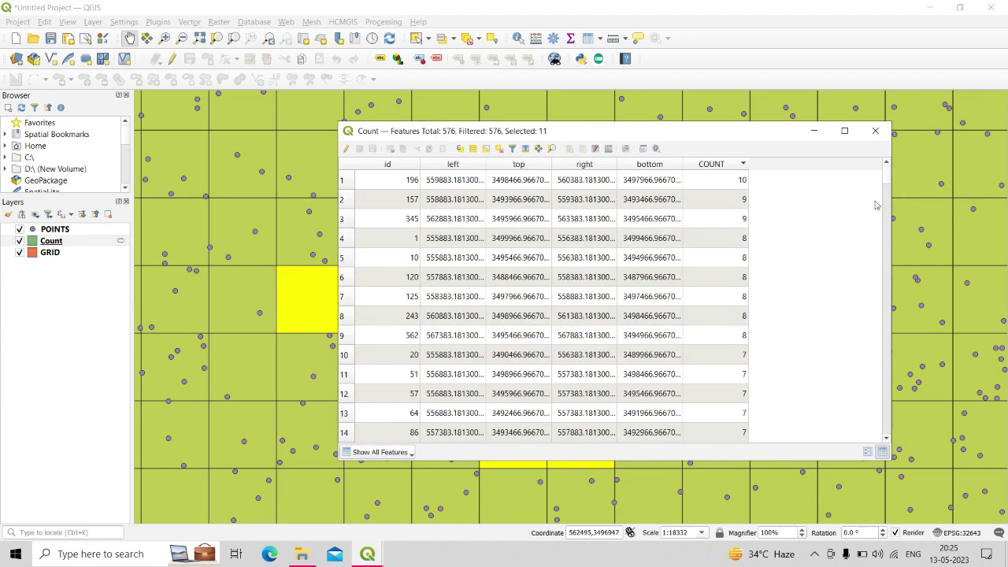
left_click(341, 179)
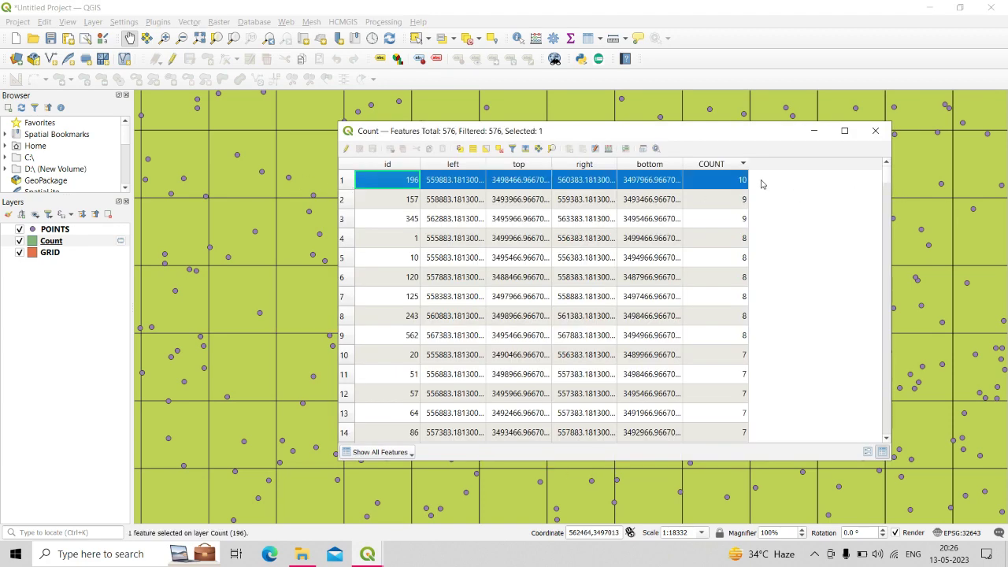
left_click_drag(701, 140, 798, 272)
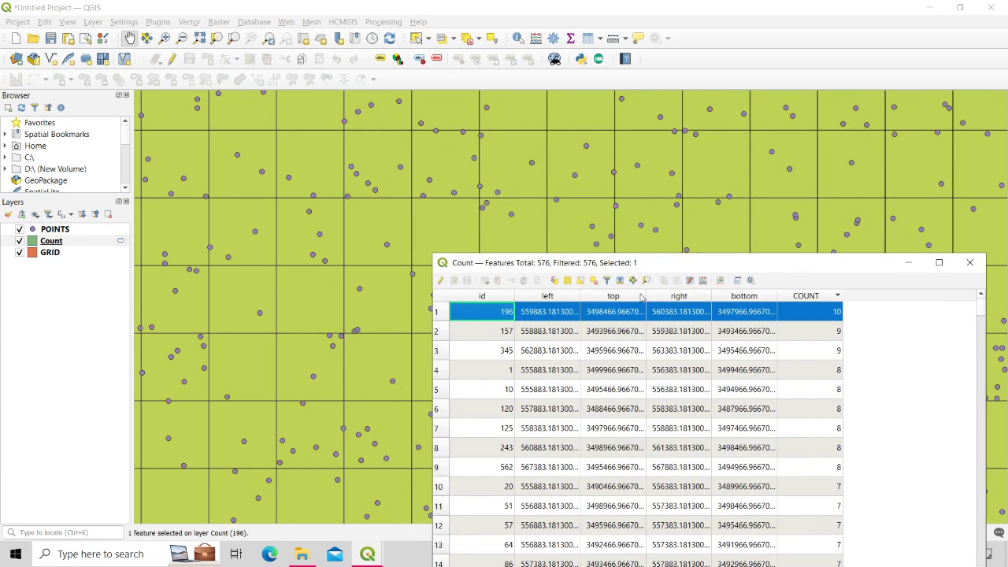
left_click(427, 243)
scroll(427, 243, "up", 2)
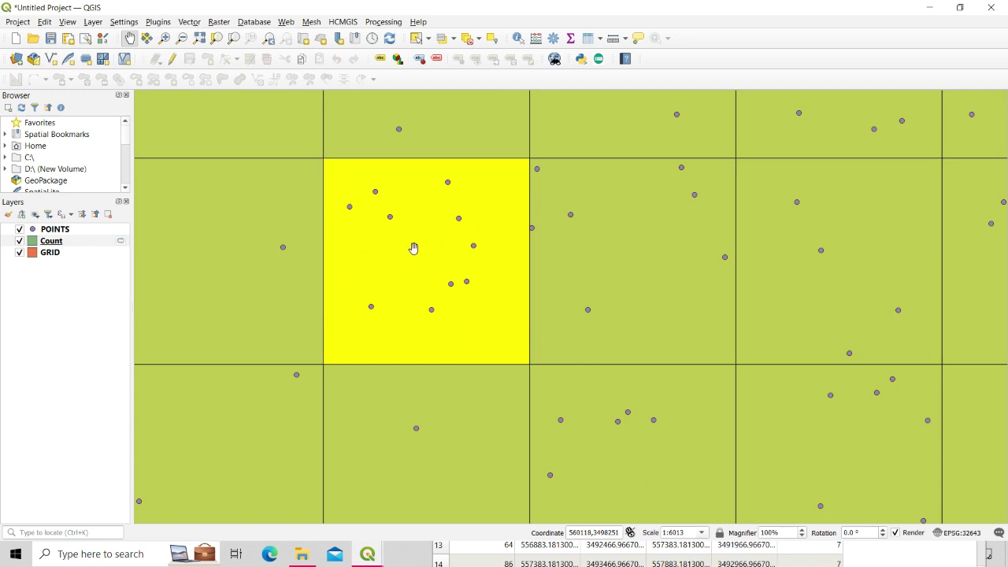
Open the Line Intersections tool, read the description of what it creates, and close it.
left_click(189, 21)
mouse_move(217, 65)
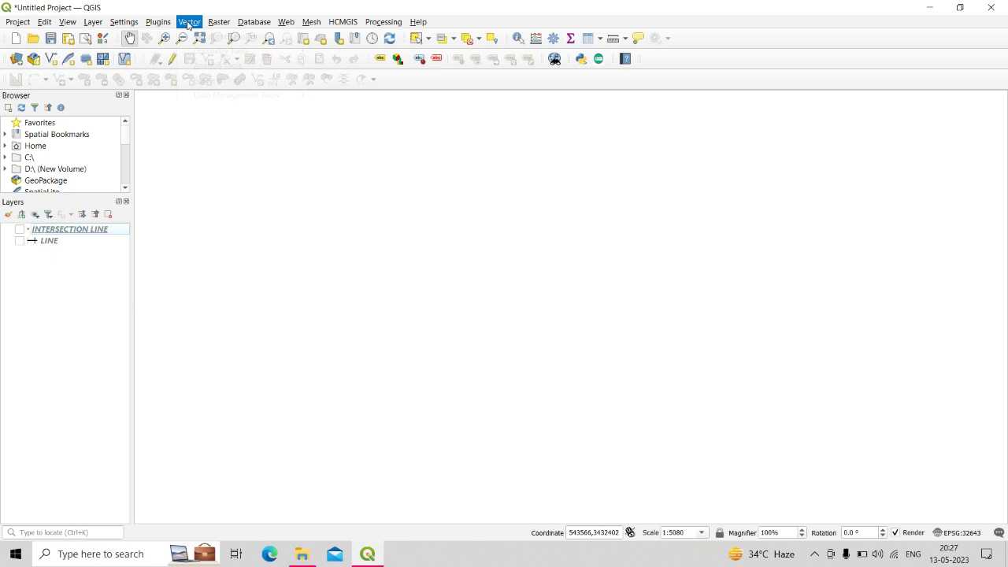
left_click(189, 21)
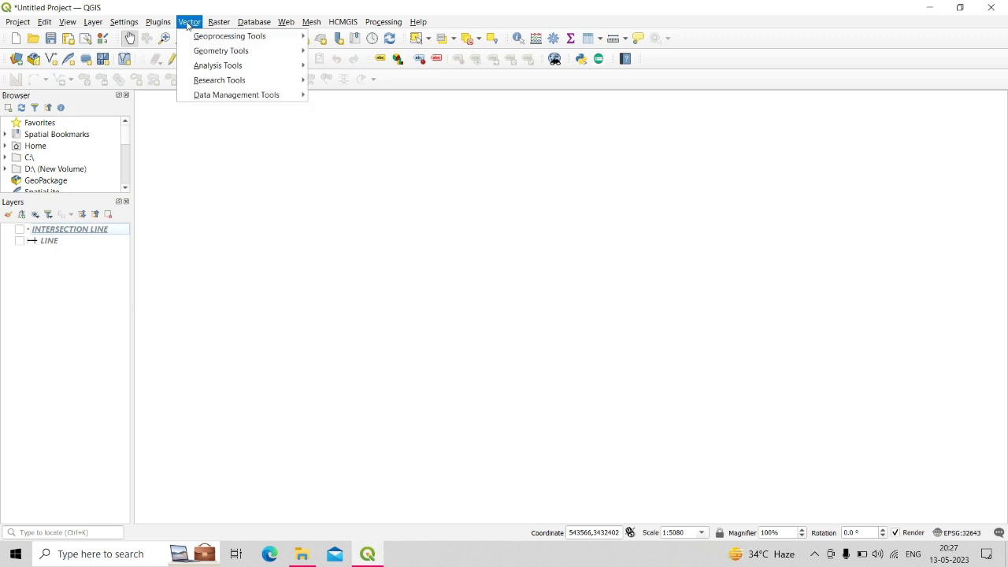
mouse_move(236, 65)
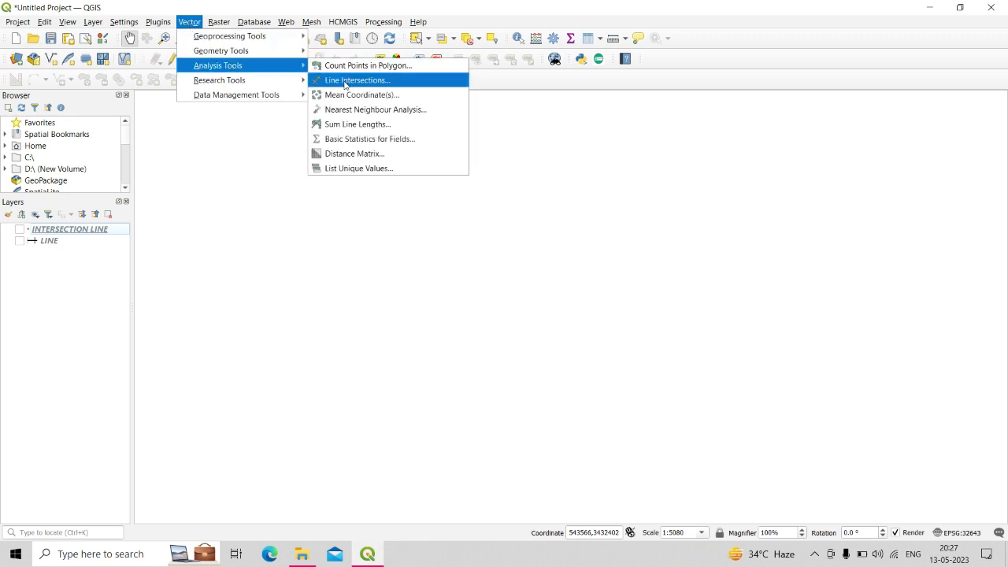
left_click(345, 84)
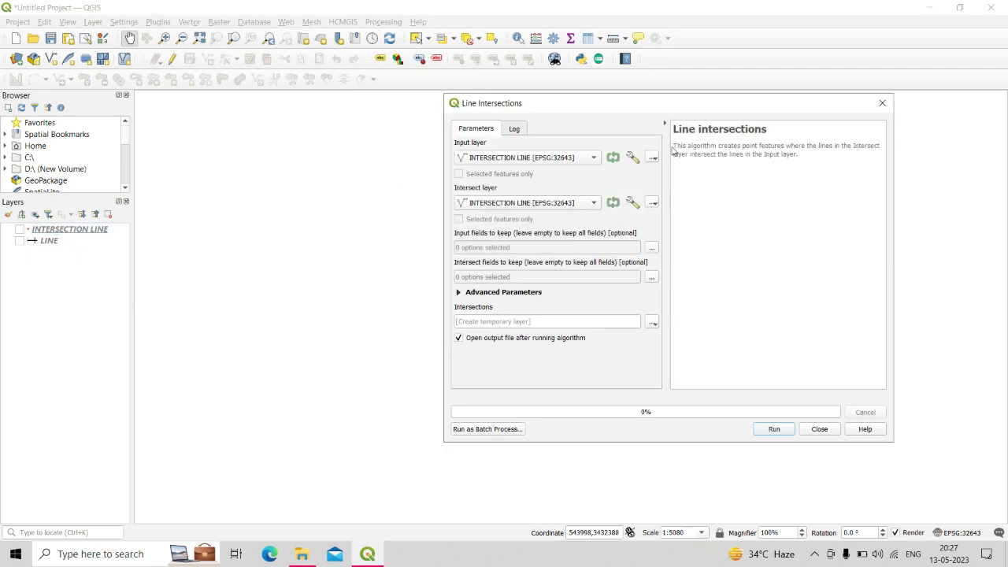
left_click_drag(673, 147, 853, 152)
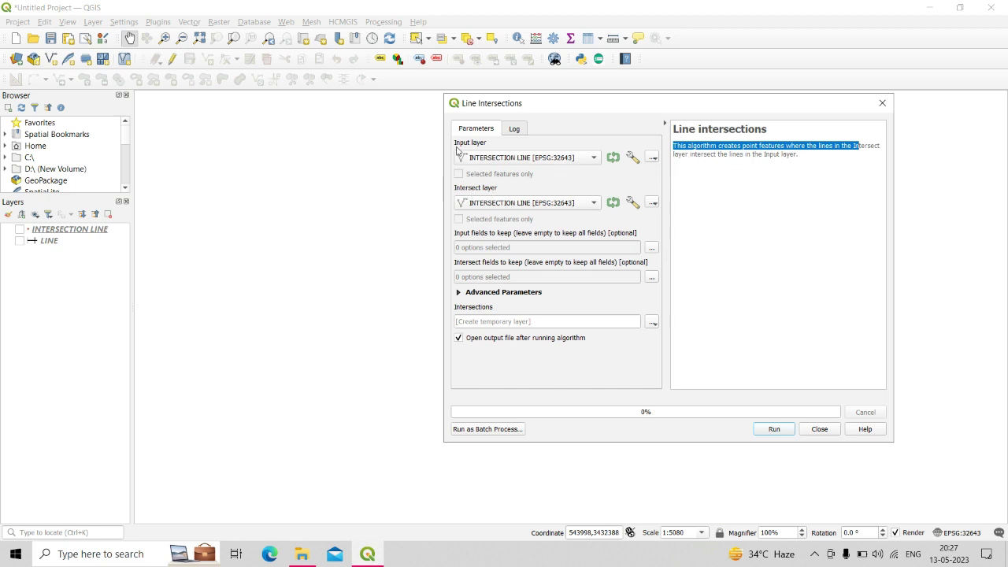
key("Escape")
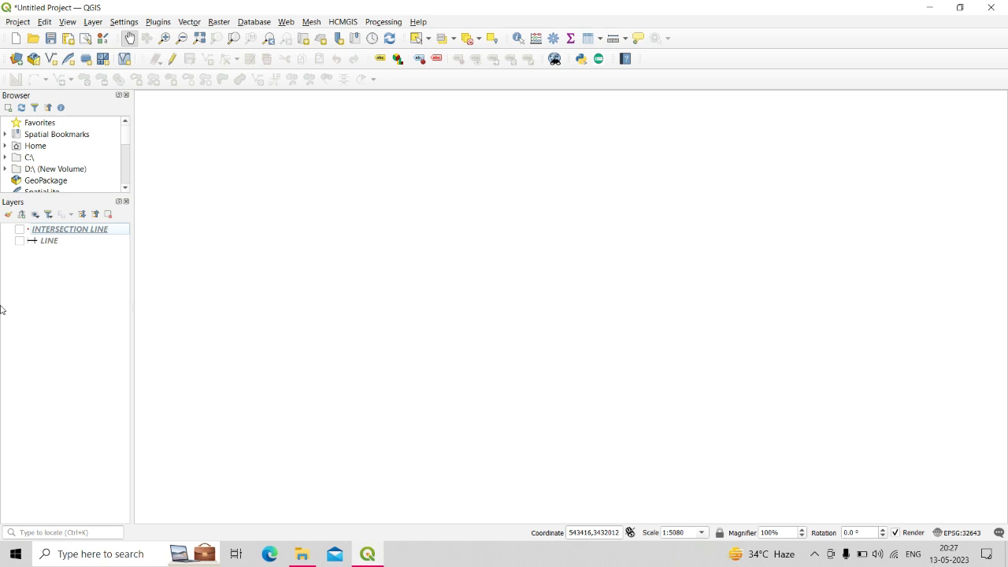
Make the LINE and INTERSECTION LINE layers visible on the map, comparing the view with and without INTERSECTION LINE.
left_click(20, 241)
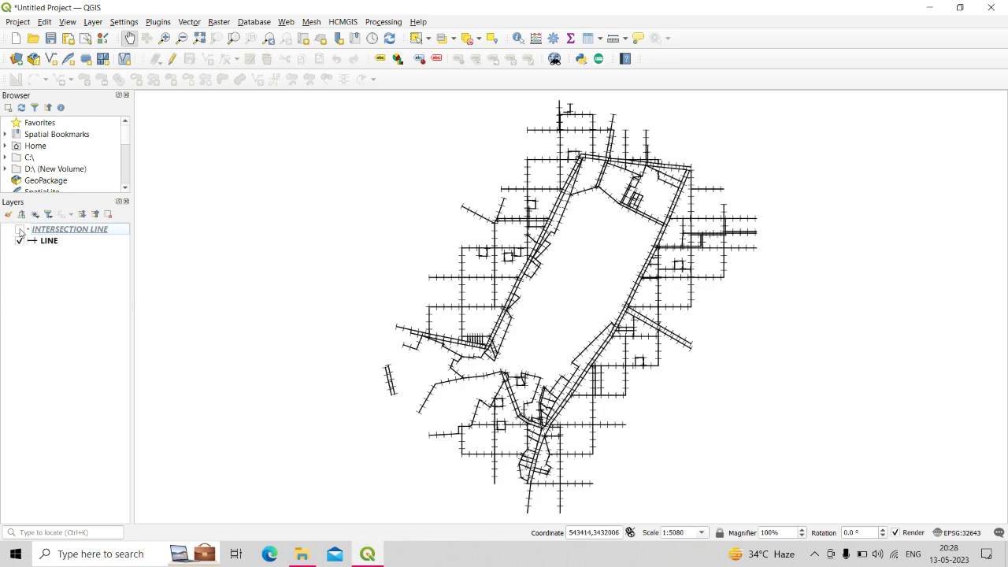
left_click(20, 230)
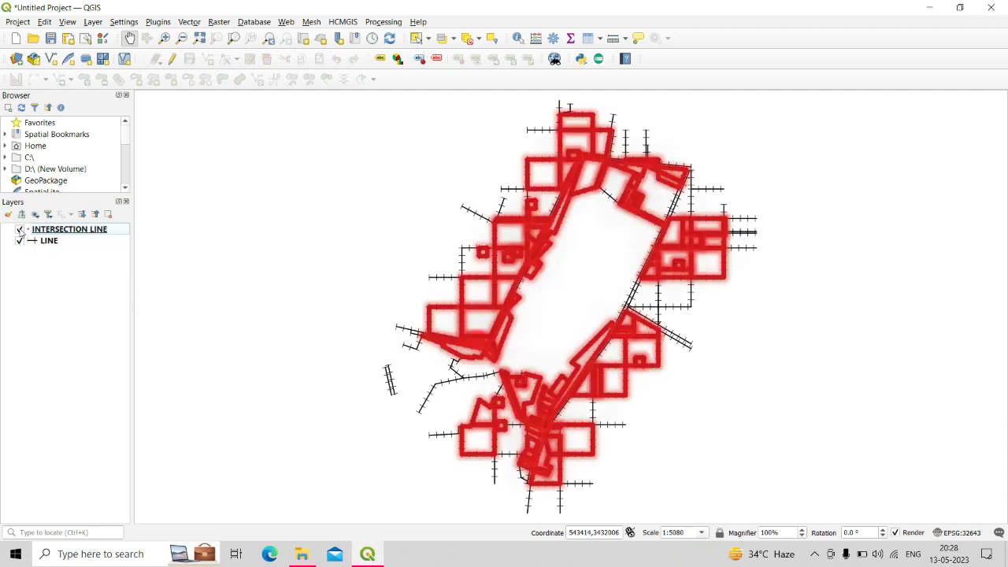
left_click(19, 229)
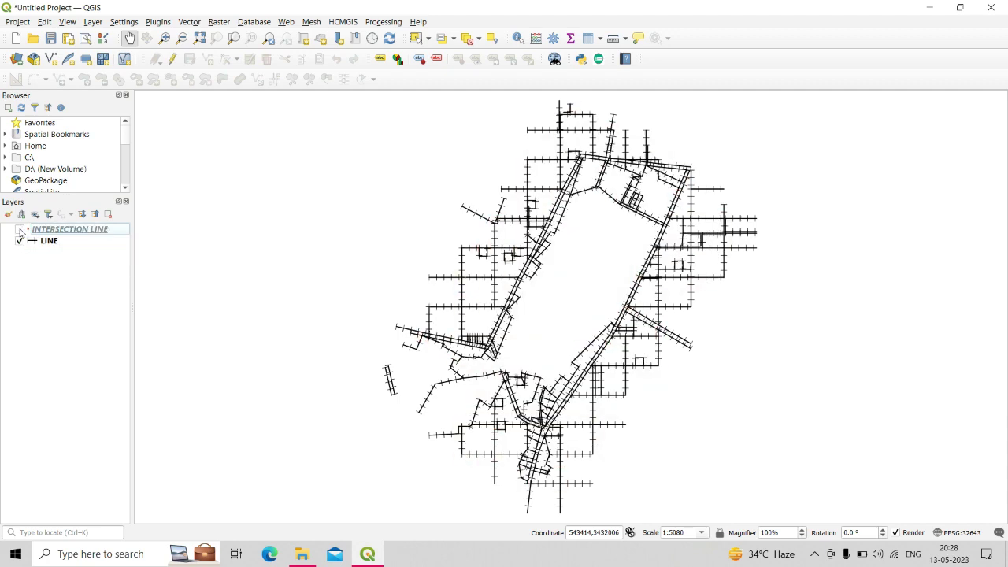
left_click(20, 229)
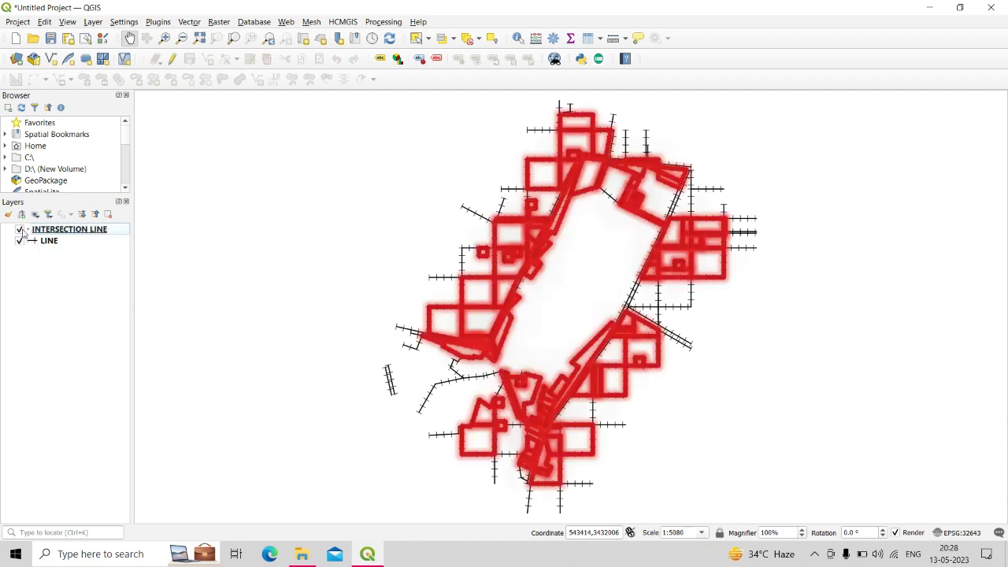
Run Line Intersections with LINE as input and INTERSECTION LINE as intersect layer into a temporary layer, and examine the resulting points.
left_click(190, 22)
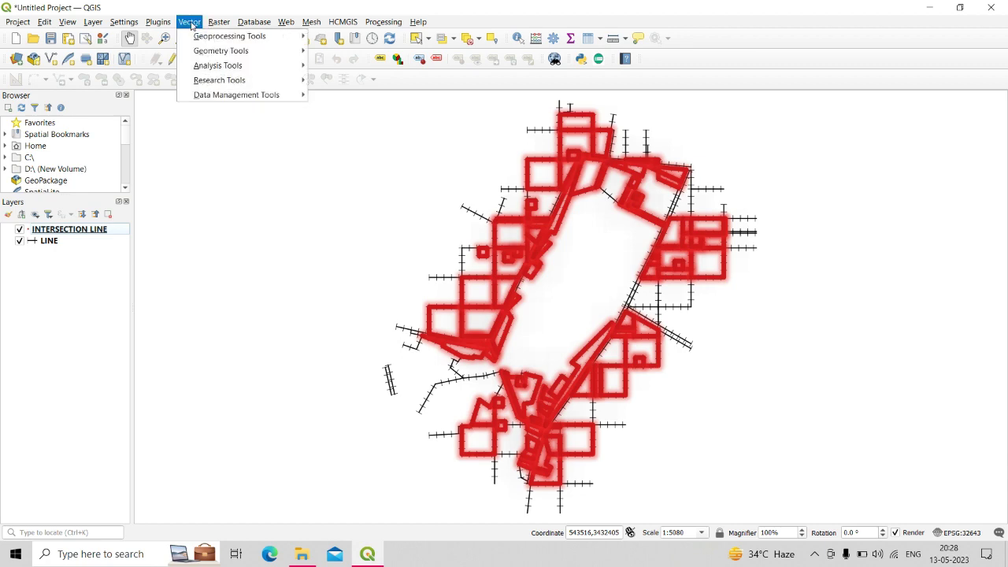
mouse_move(199, 65)
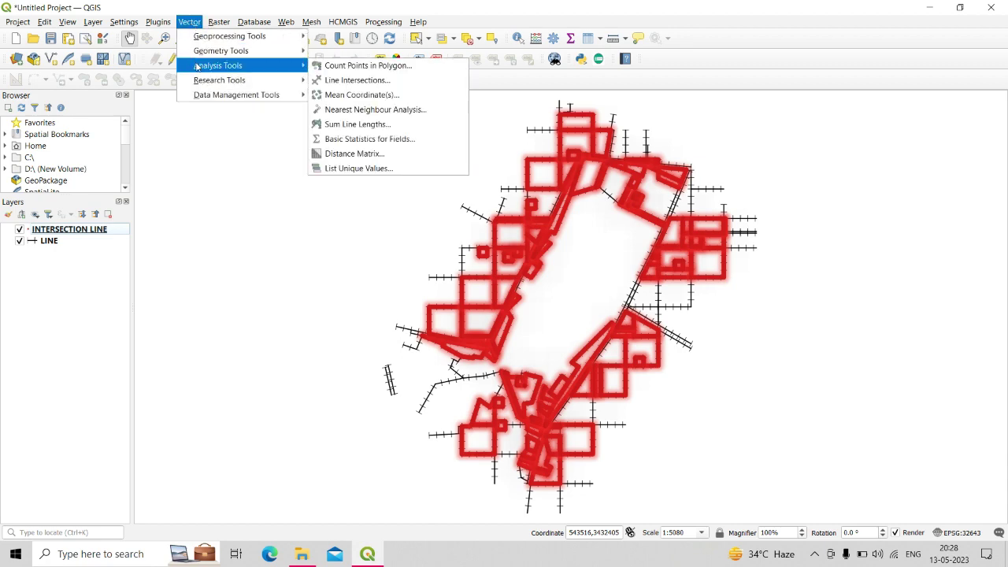
left_click(374, 82)
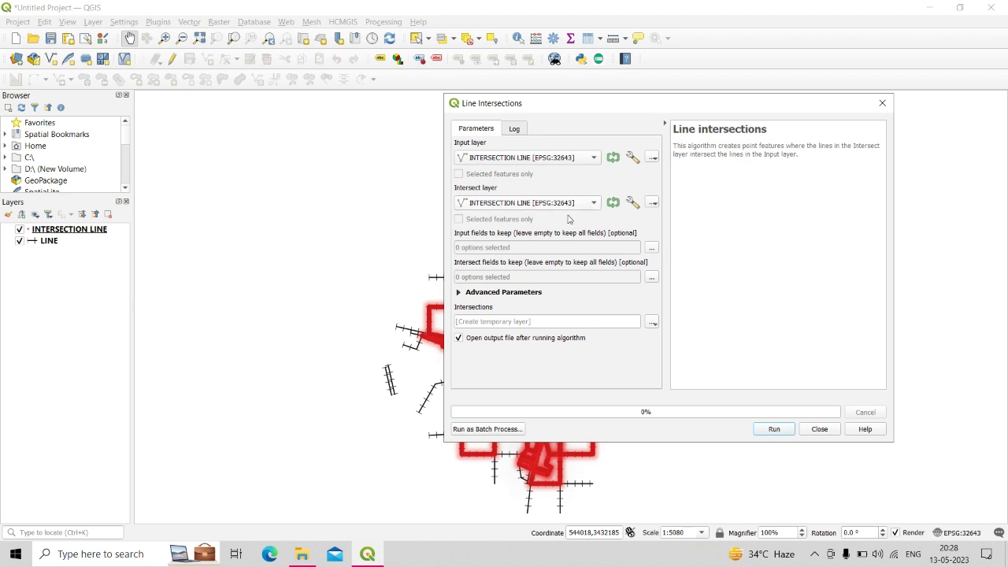
left_click(526, 159)
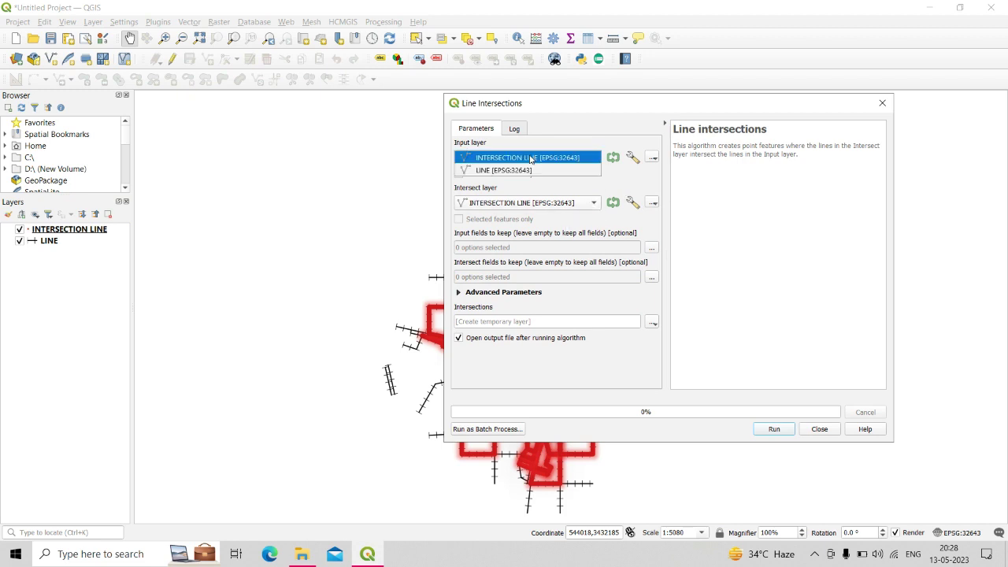
left_click(510, 171)
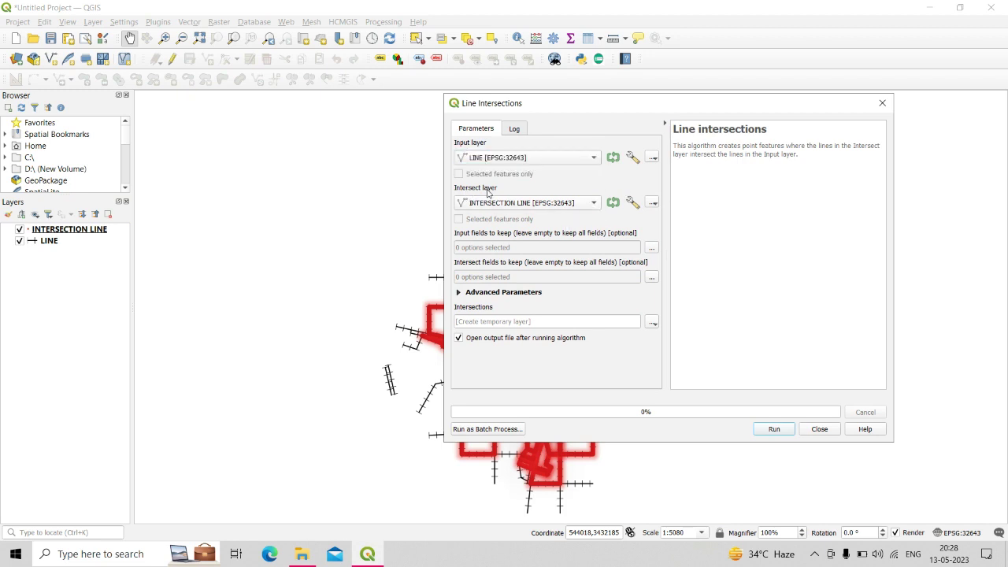
left_click(512, 204)
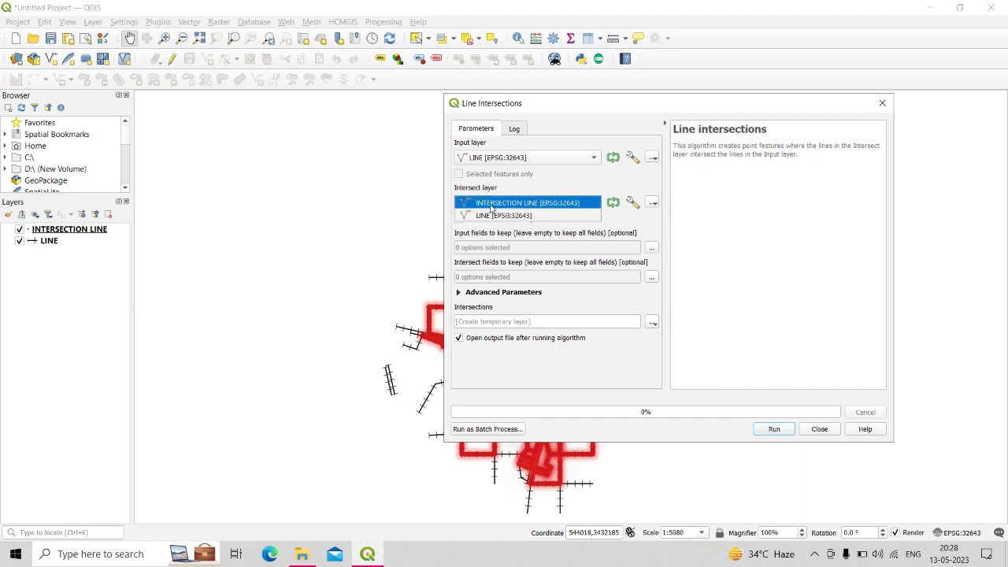
left_click(491, 204)
left_click(774, 429)
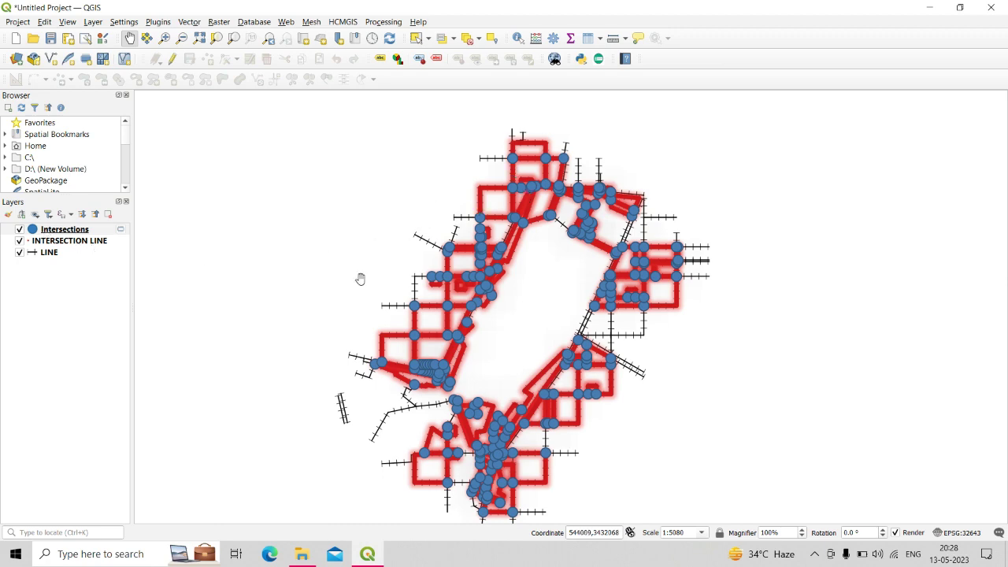
scroll(468, 284, "up", 1)
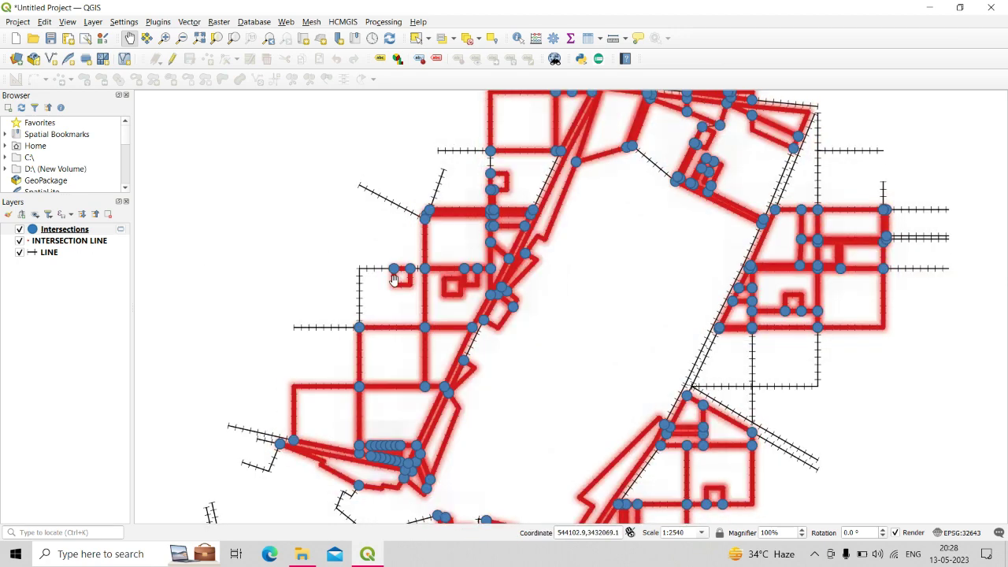
left_click_drag(608, 231, 533, 333)
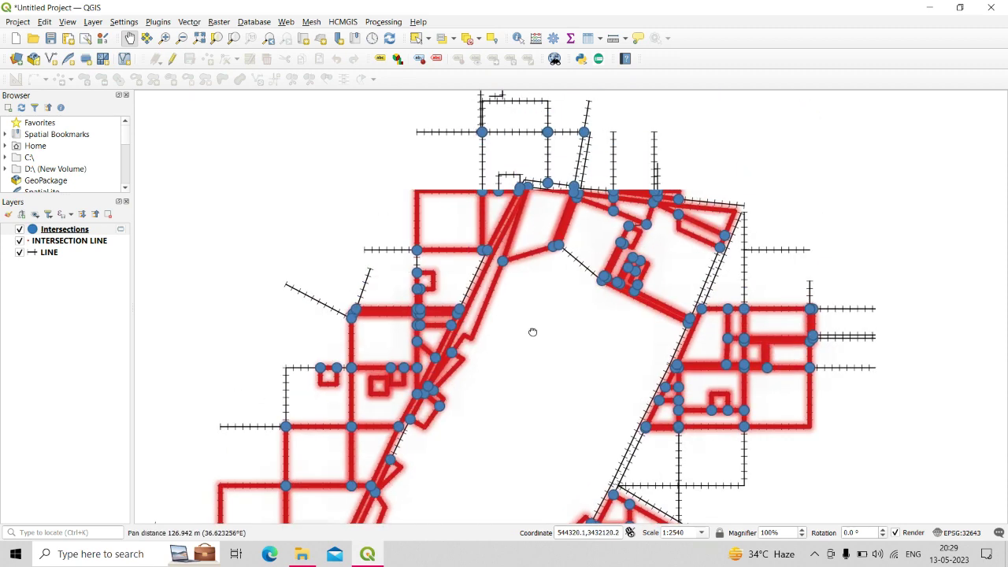
left_click_drag(522, 219, 407, 383)
scroll(499, 224, "down", 1)
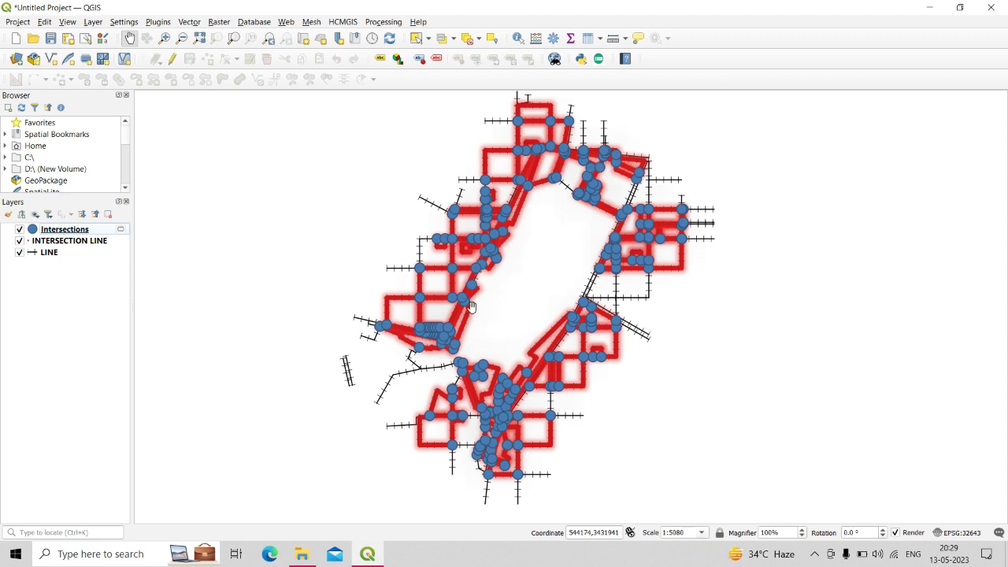
Open the Mean Coordinate(s) tool for the GRID layer, read its center-of-mass description, and close it.
left_click(189, 21)
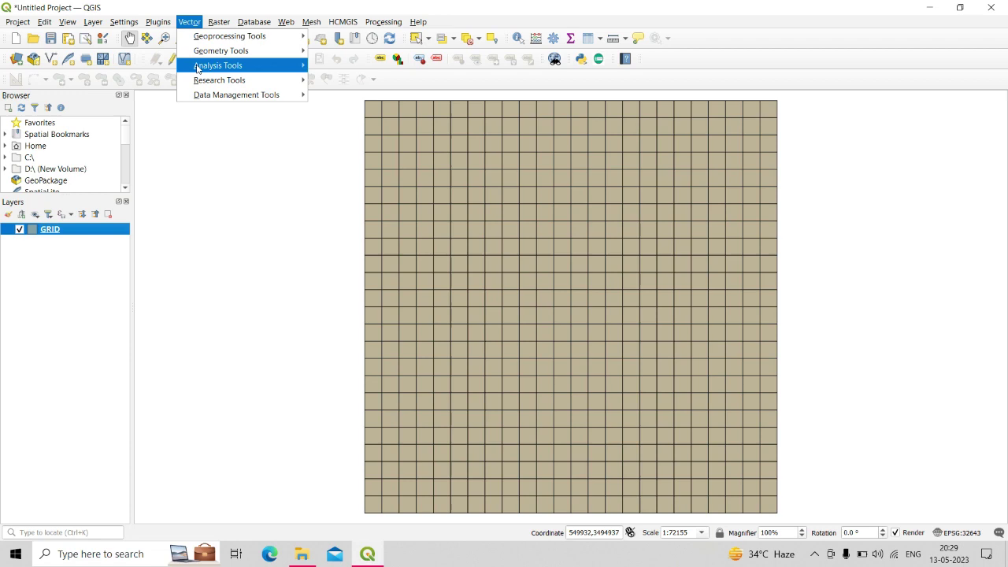
mouse_move(260, 65)
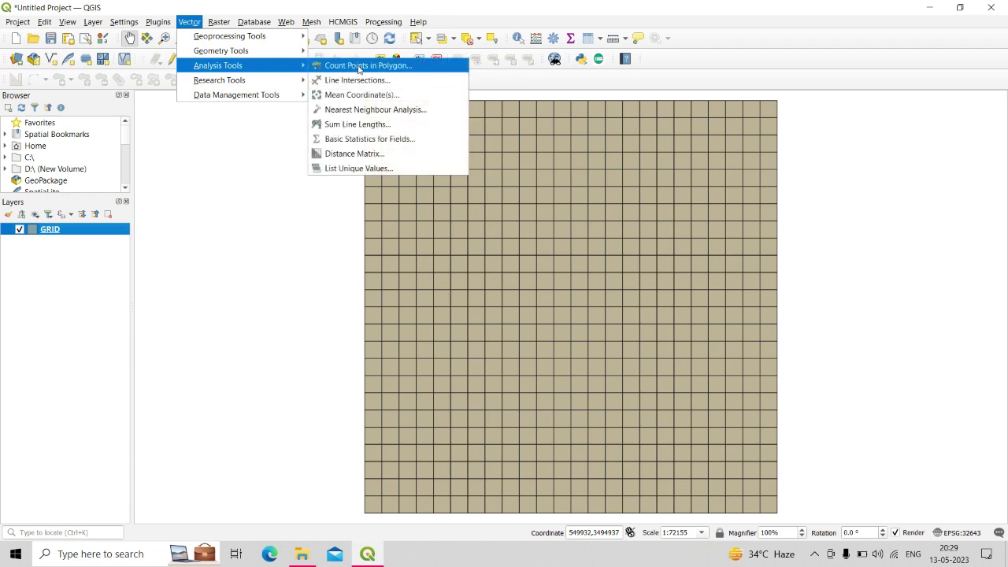
left_click(360, 94)
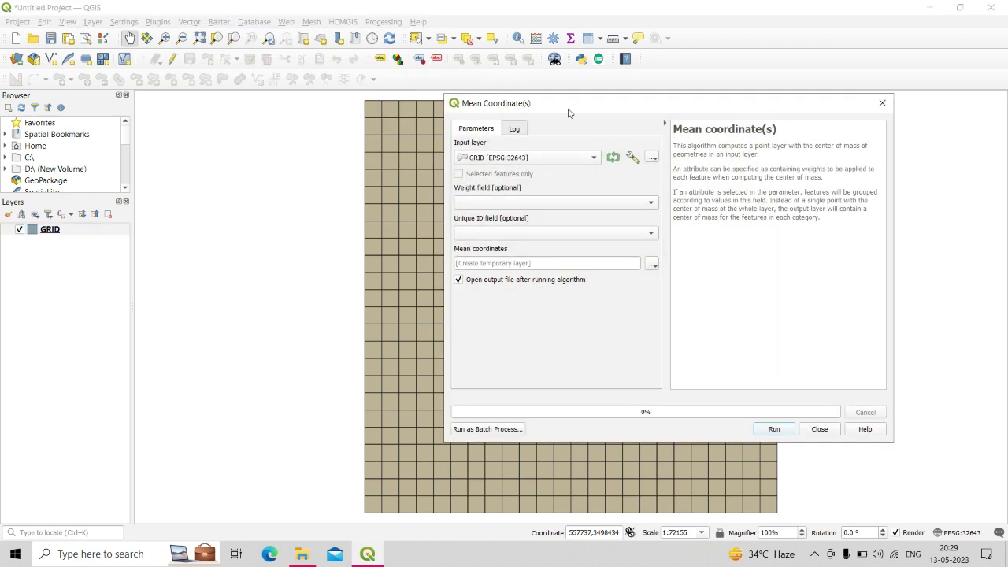
left_click_drag(568, 111, 309, 127)
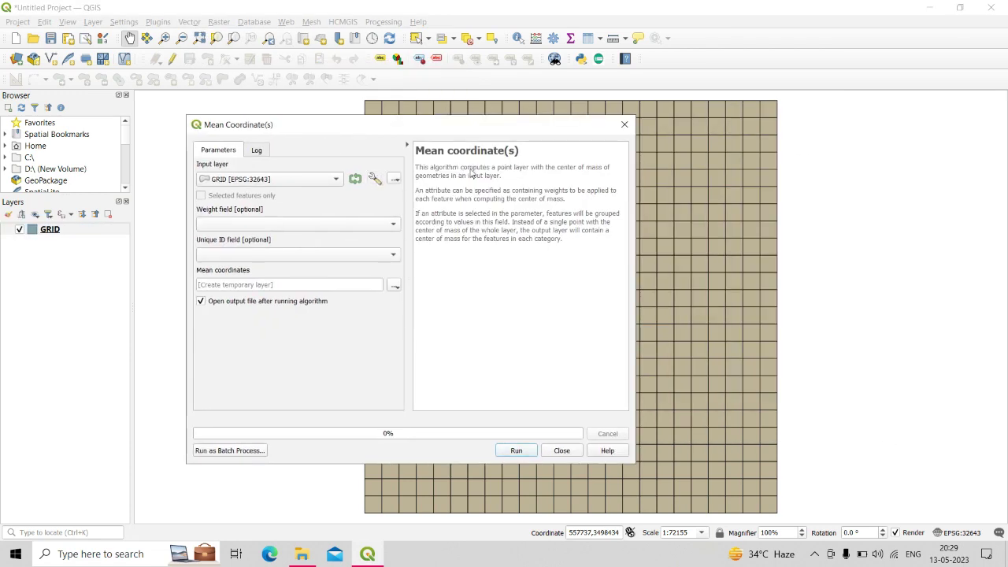
left_click_drag(537, 172, 506, 187)
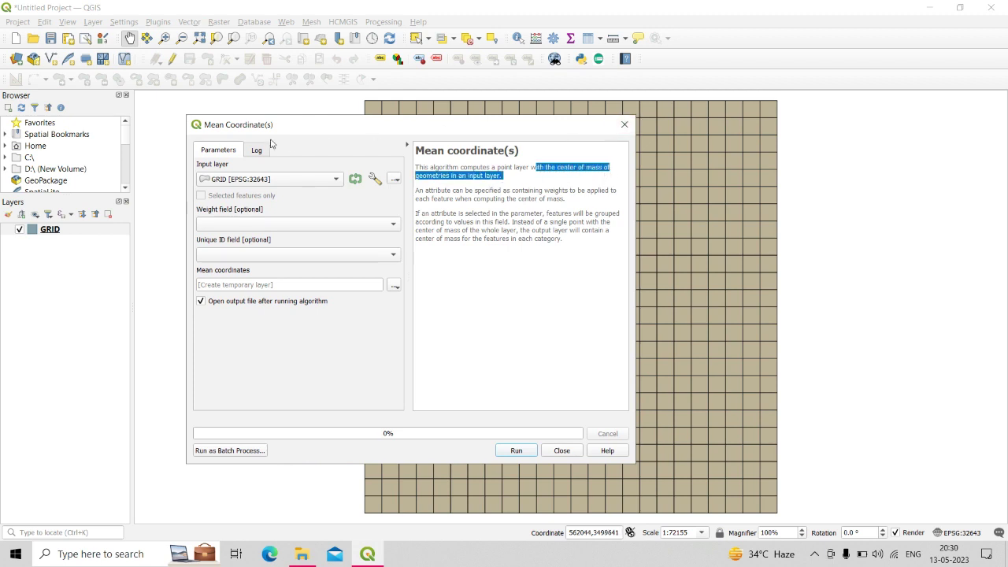
left_click(625, 125)
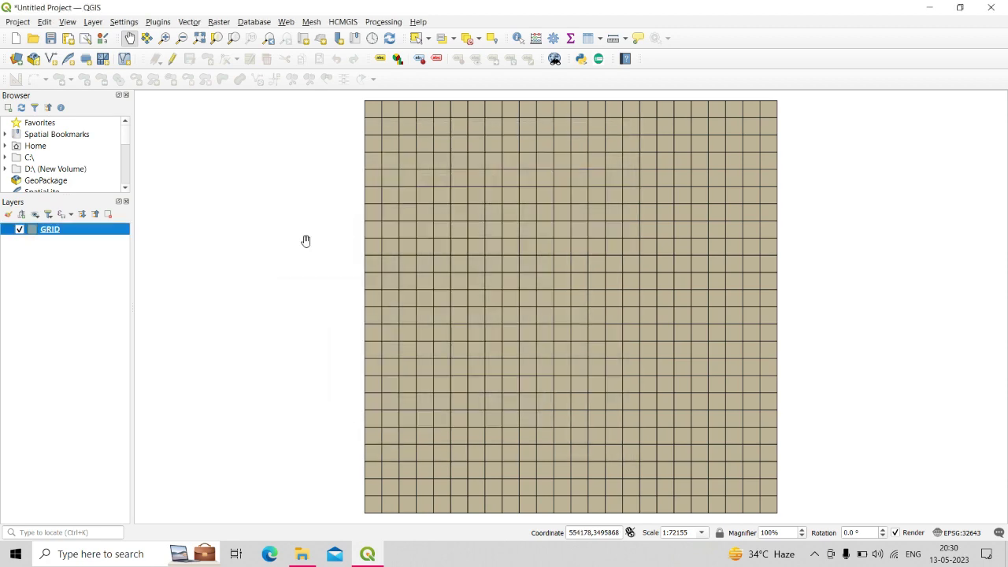
Run Mean Coordinate(s) on the GRID layer into a temporary layer, without a weight or unique ID field.
left_click_drag(600, 228, 579, 228)
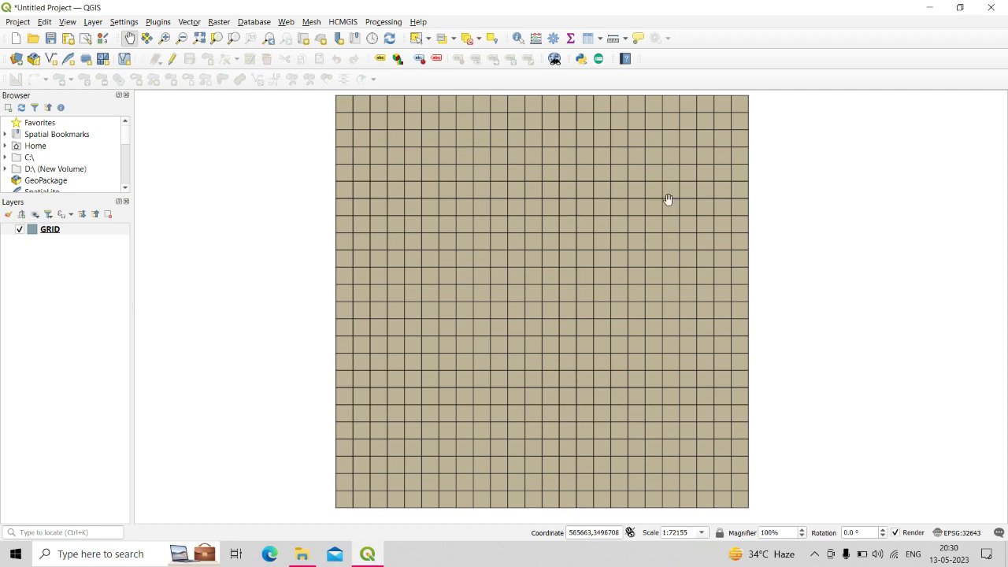
left_click_drag(516, 275, 537, 269)
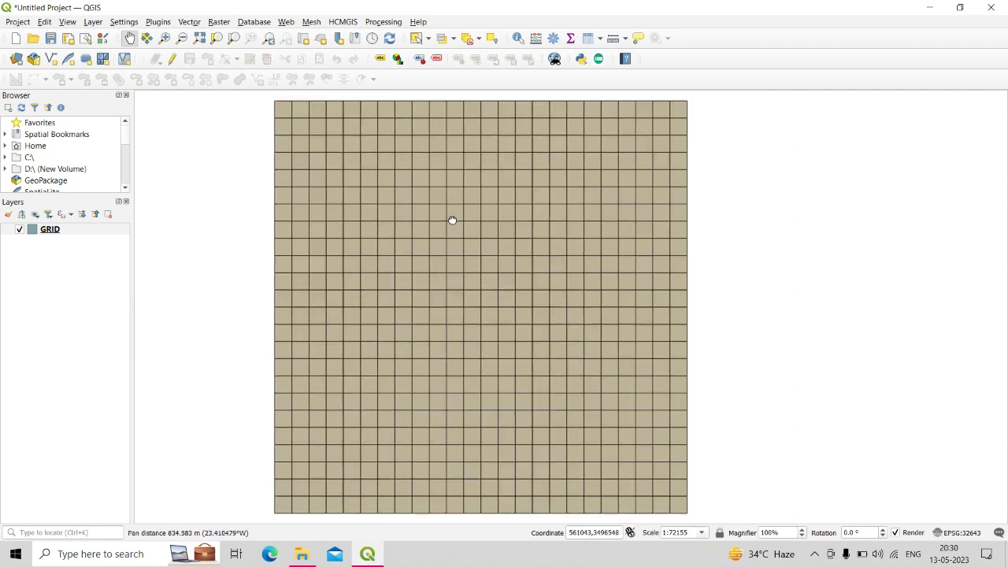
left_click(189, 22)
mouse_move(236, 66)
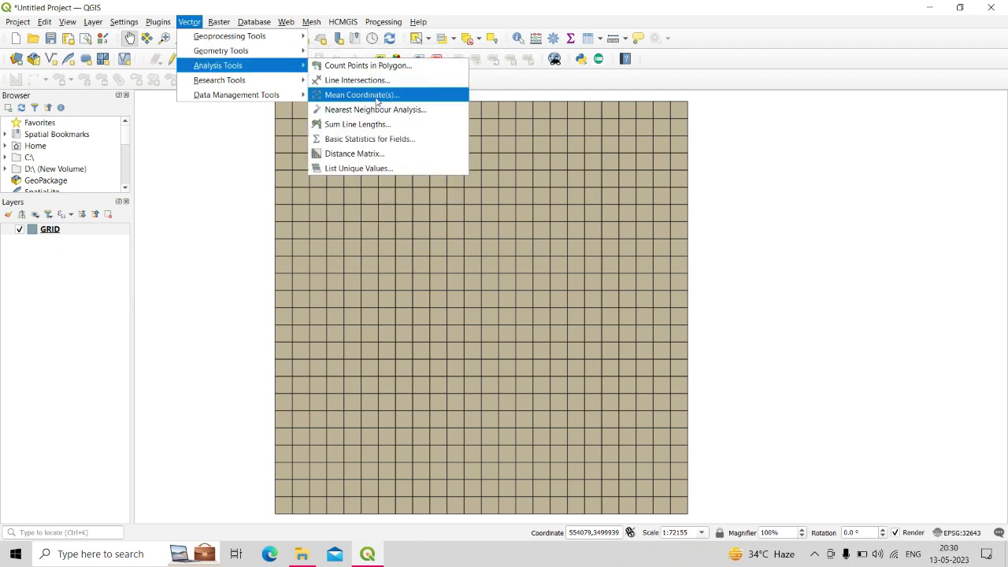
left_click(376, 95)
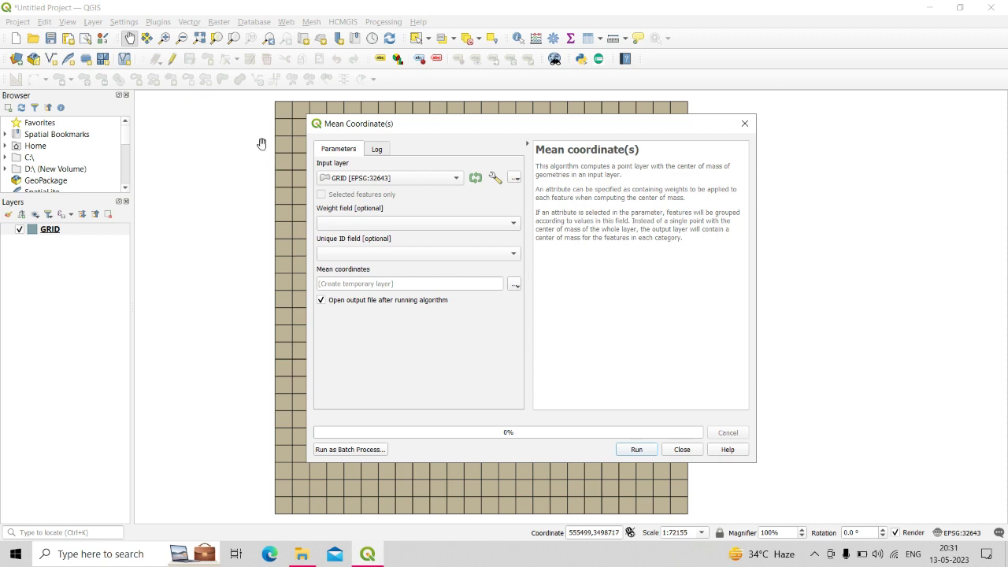
left_click_drag(689, 126, 845, 121)
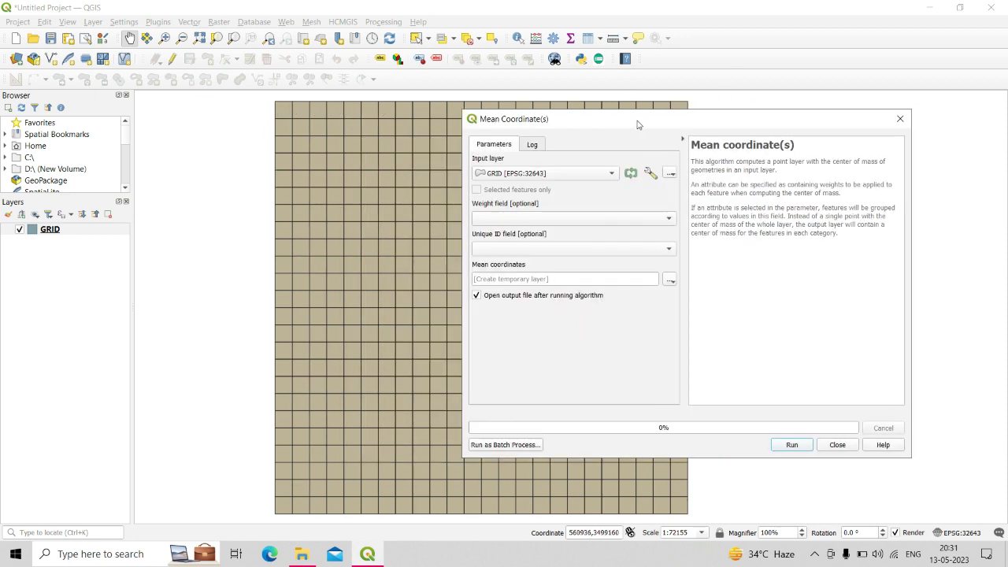
left_click_drag(639, 124, 430, 118)
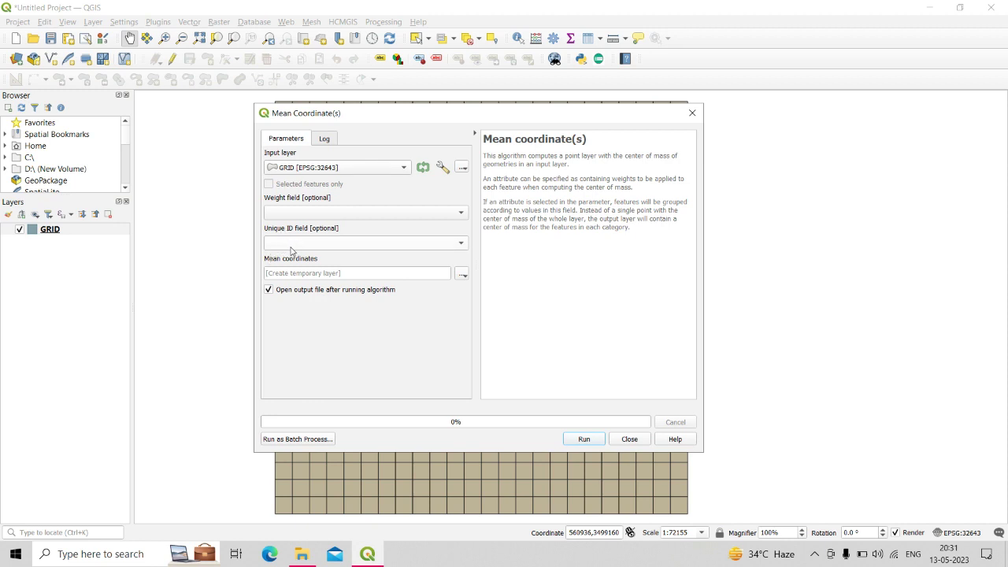
left_click(584, 439)
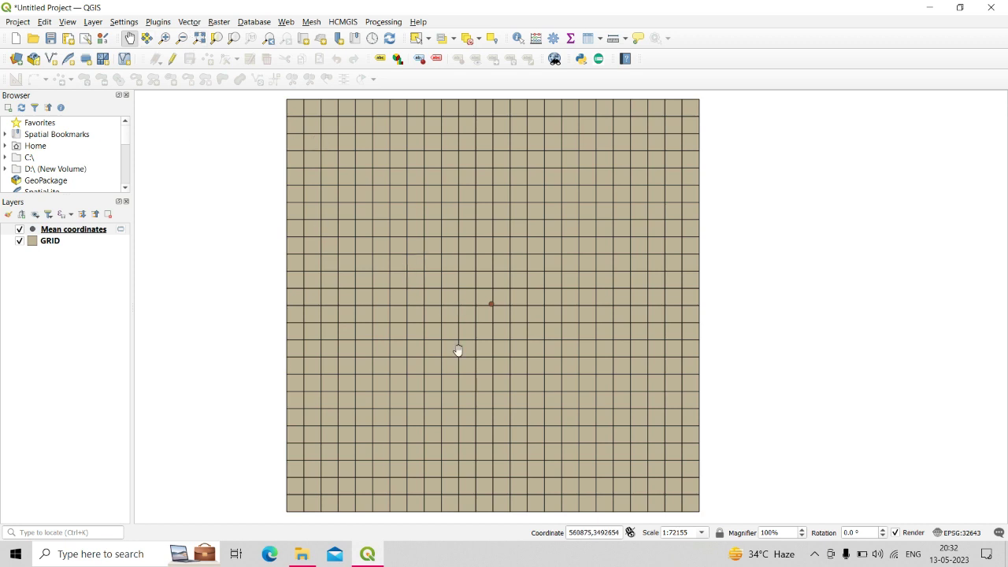
Run Mean Coordinate(s) on the GRID layer with id as the unique ID field, outputting to a temporary layer.
left_click(190, 24)
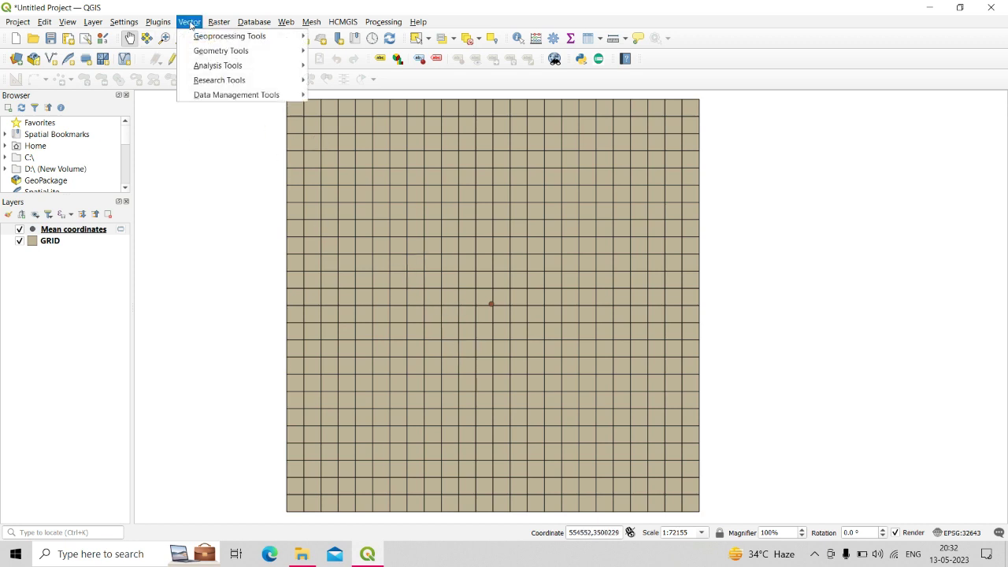
mouse_move(206, 65)
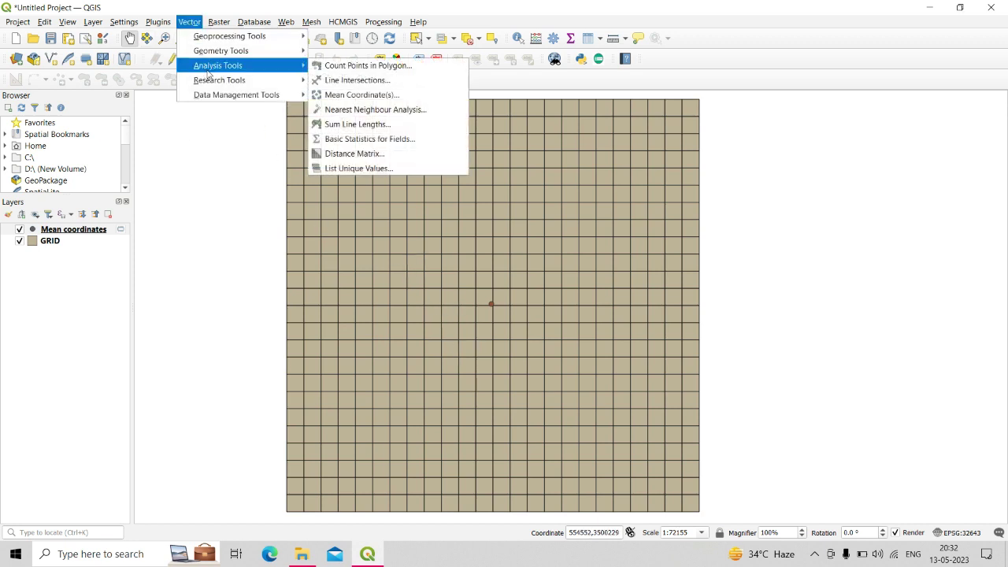
left_click(358, 95)
left_click(311, 170)
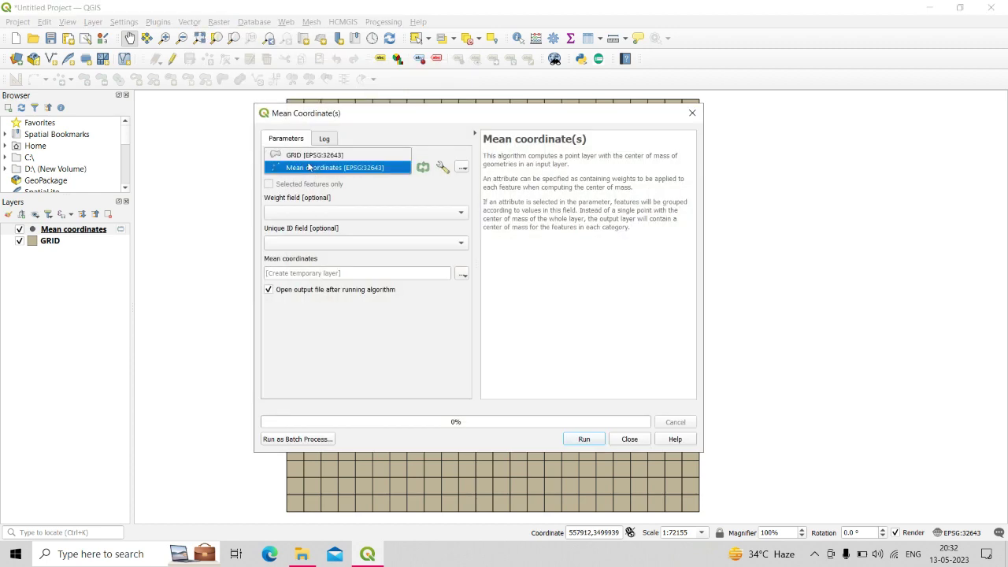
left_click(302, 156)
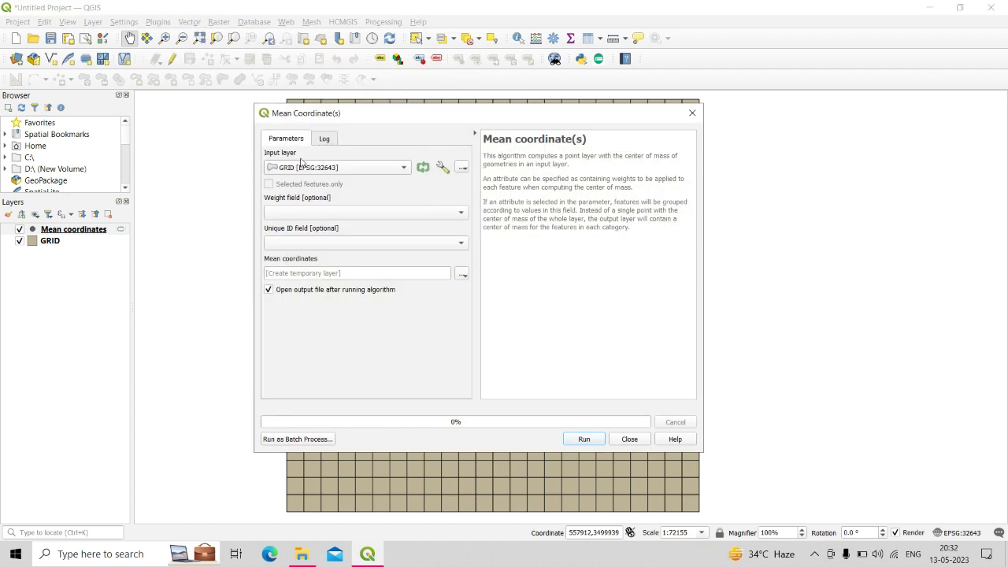
left_click(299, 244)
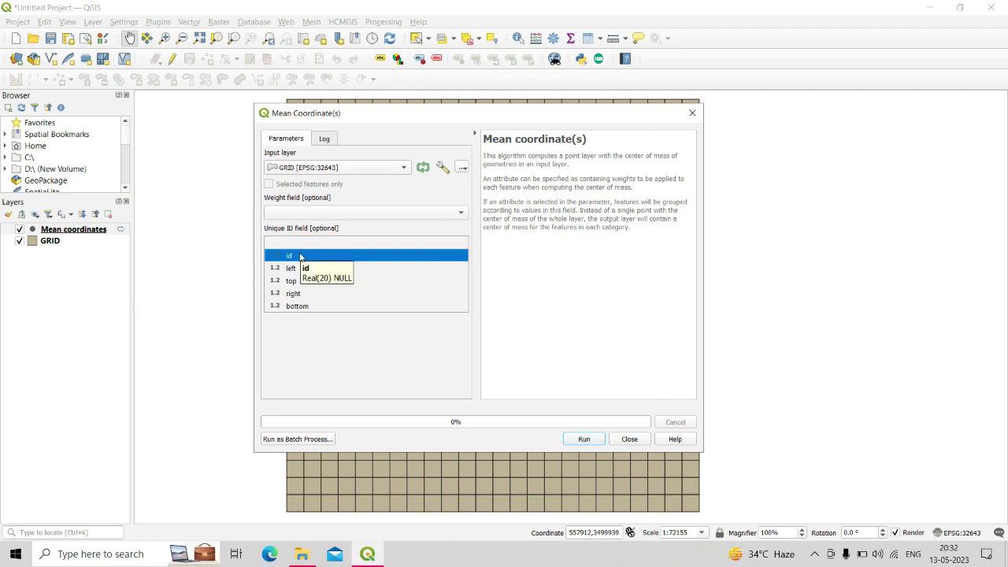
left_click(300, 256)
left_click(584, 439)
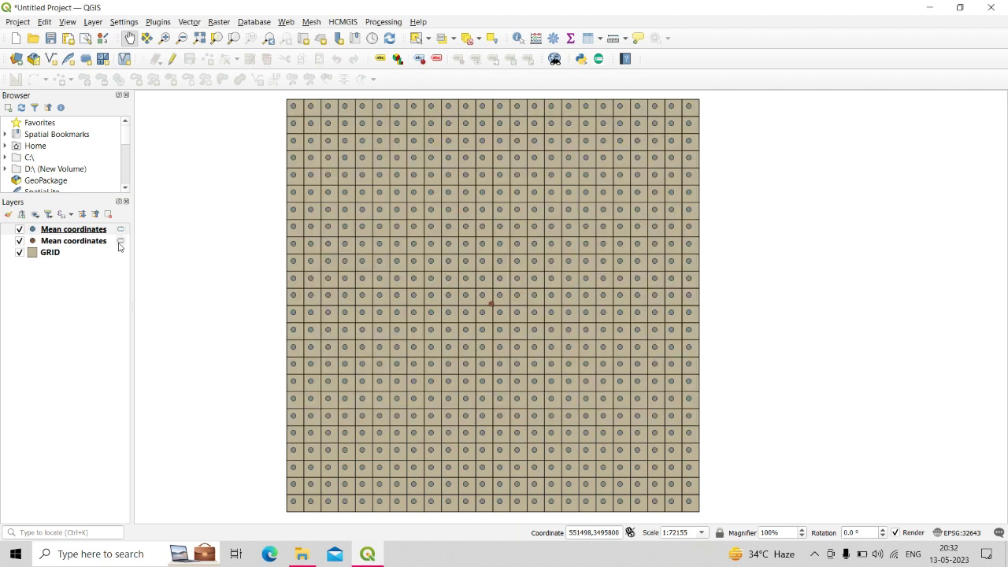
Hide the earlier single-point Mean coordinates layer and examine the new mean points within the GRID cells.
left_click(20, 241)
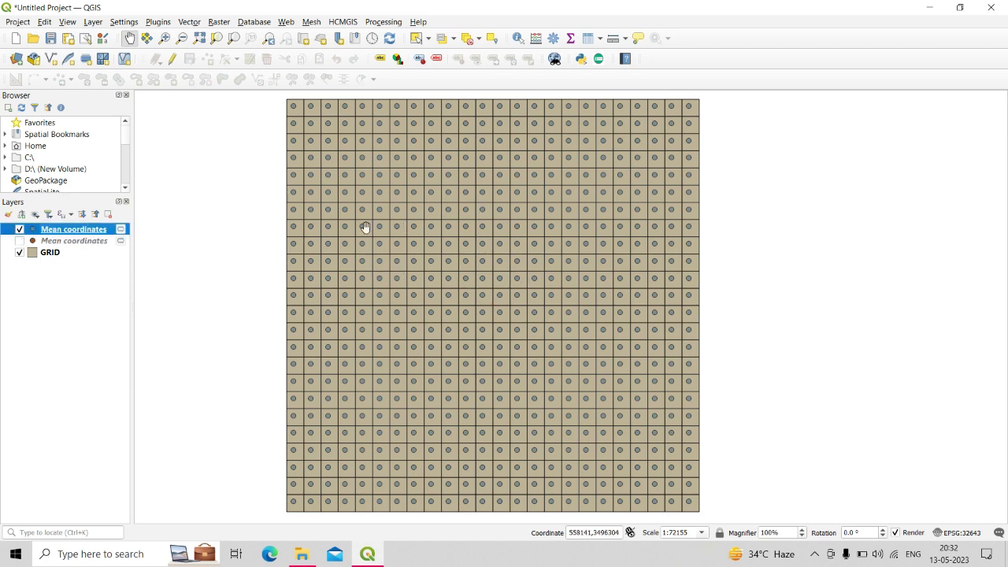
left_click_drag(365, 228, 288, 168)
scroll(288, 168, "up", 1)
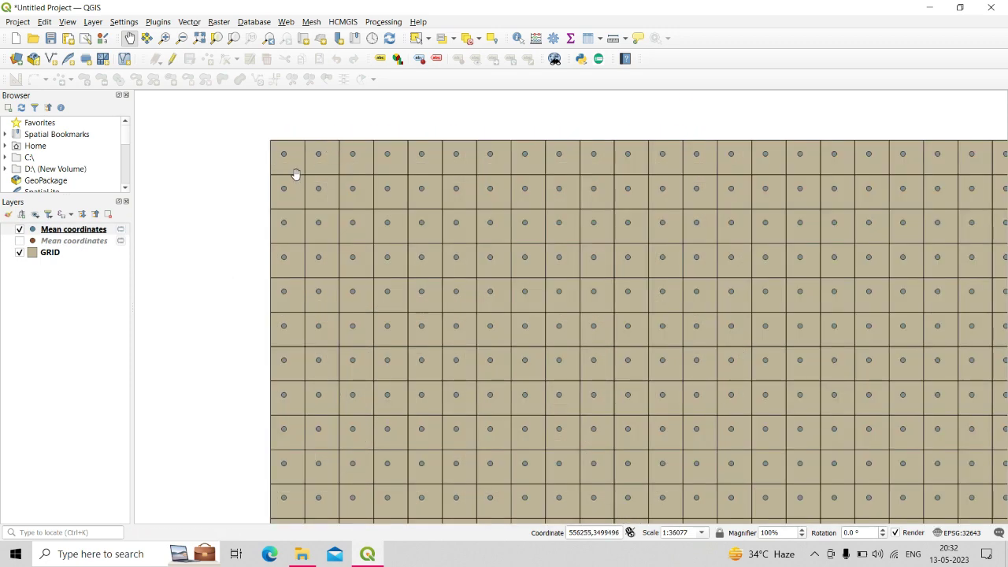
left_click(44, 257)
left_click_drag(653, 317, 619, 352)
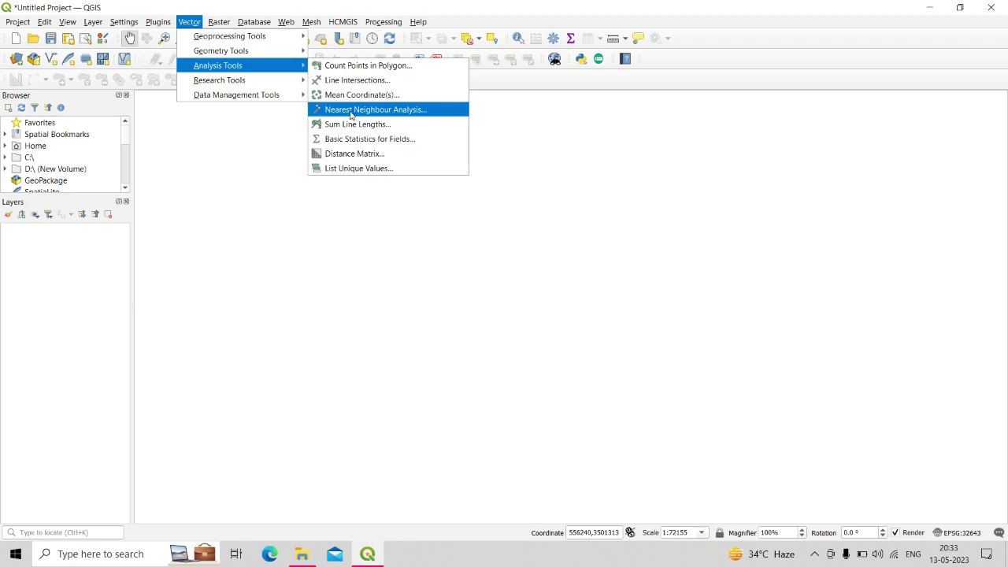
Open the Nearest Neighbour Analysis tool, read its description of point distribution and HTML output, and close it.
left_click(386, 113)
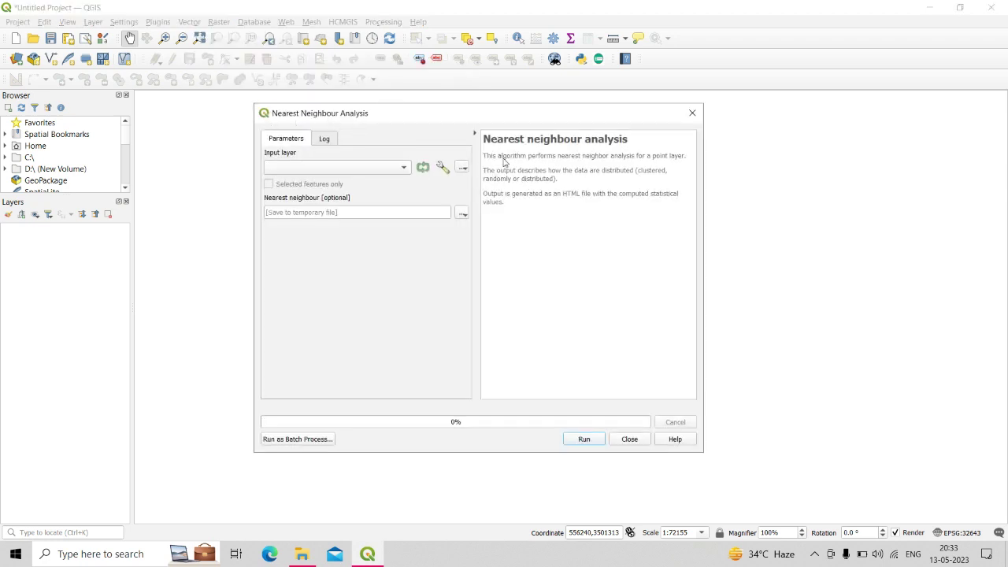
left_click_drag(531, 161, 675, 164)
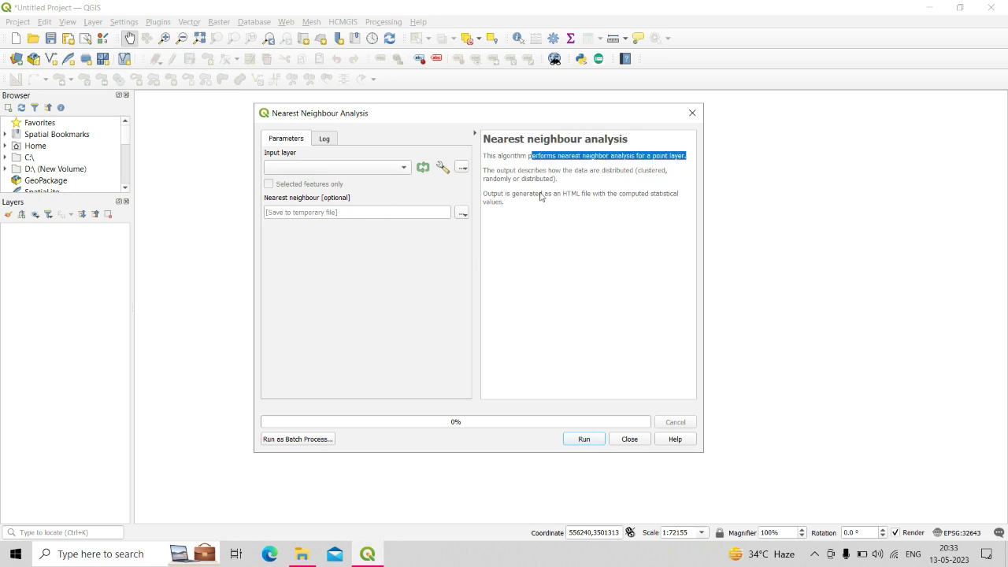
left_click_drag(563, 194, 589, 195)
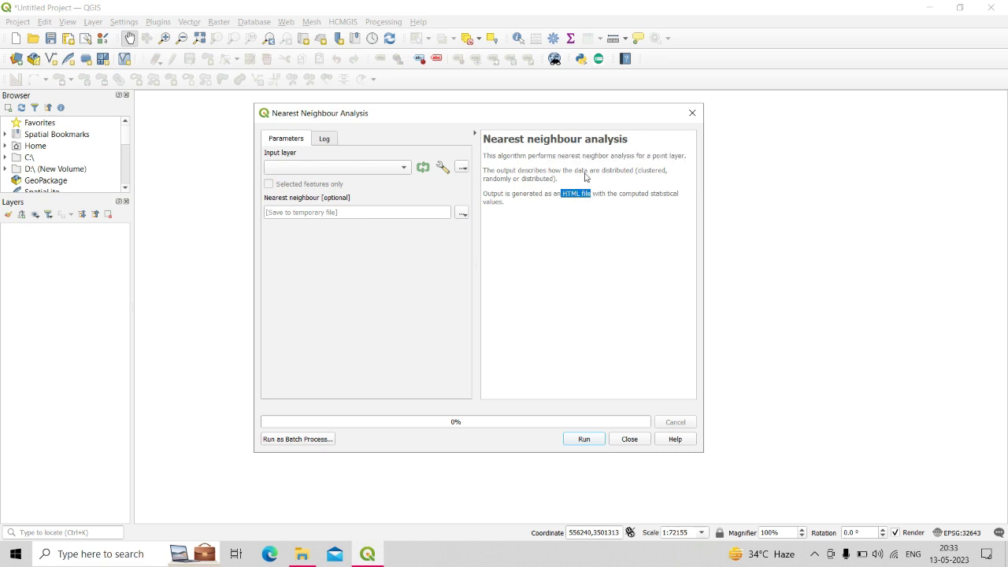
left_click_drag(579, 171, 642, 177)
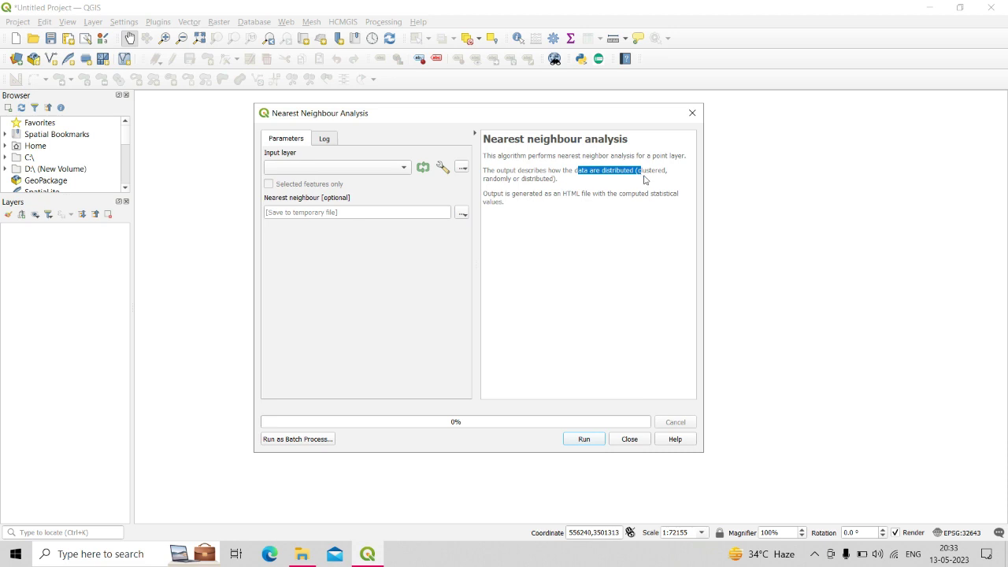
left_click(642, 180)
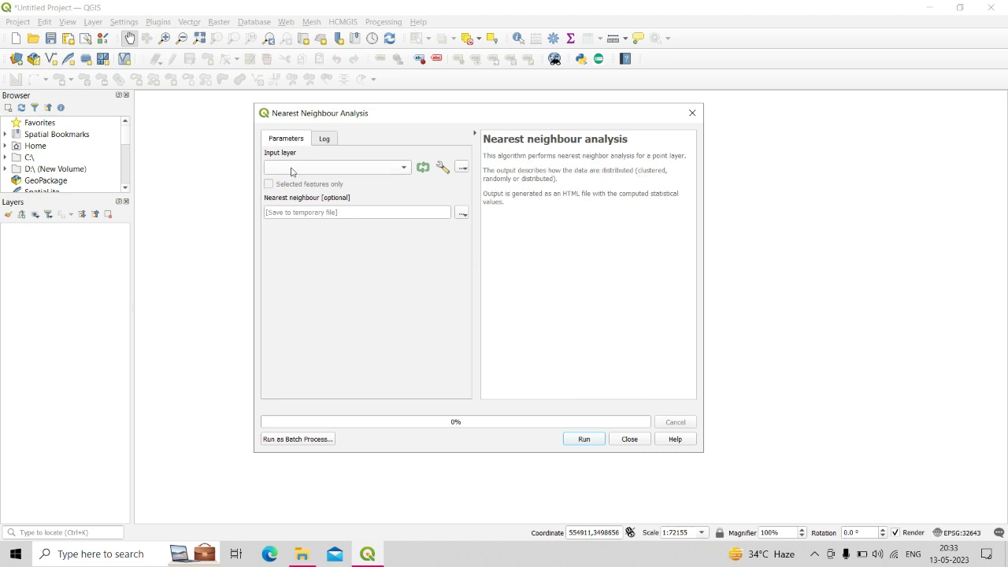
left_click(631, 439)
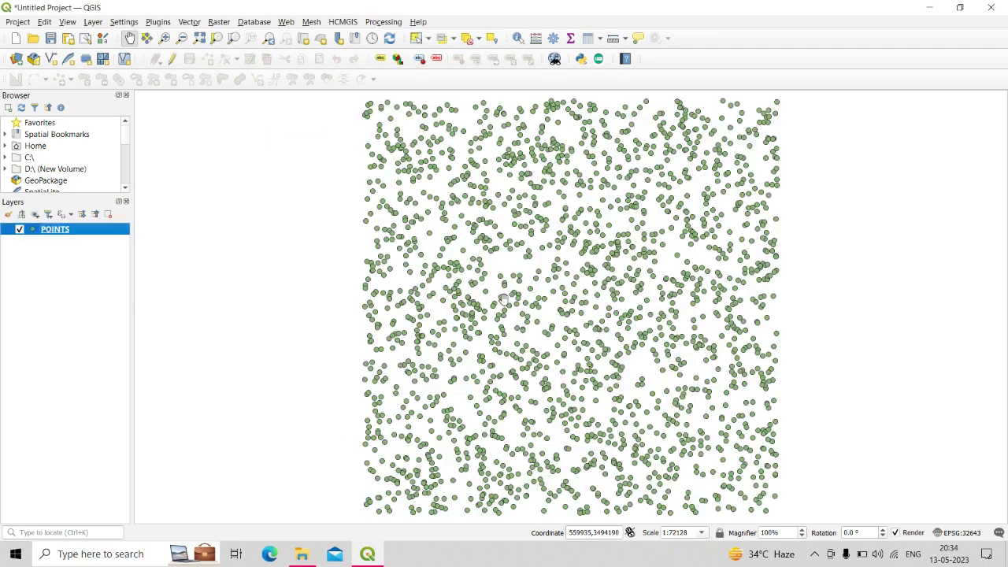
Run Nearest Neighbour Analysis on the POINTS layer, saving the output to a temporary file.
left_click_drag(508, 301, 451, 299)
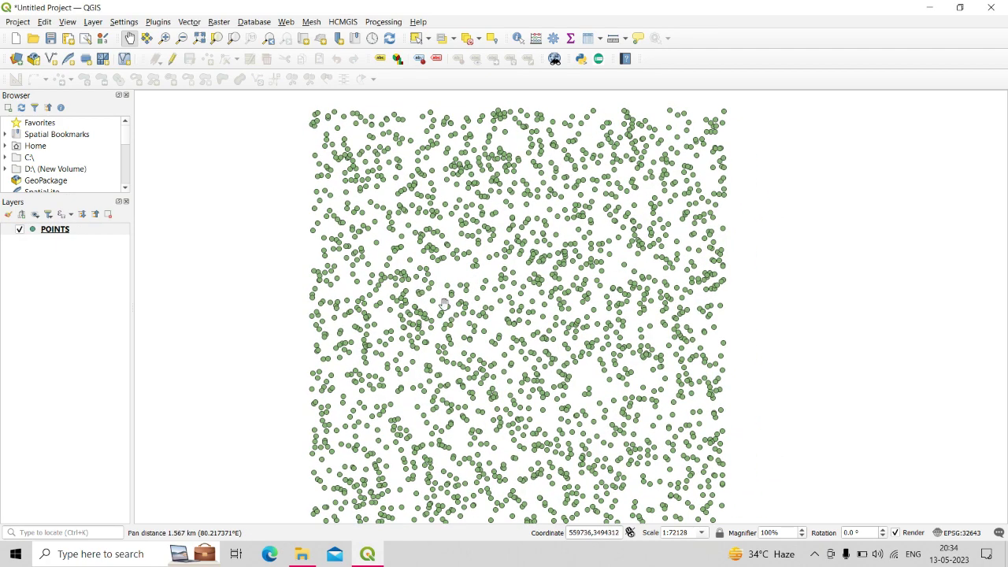
left_click_drag(411, 328, 415, 320)
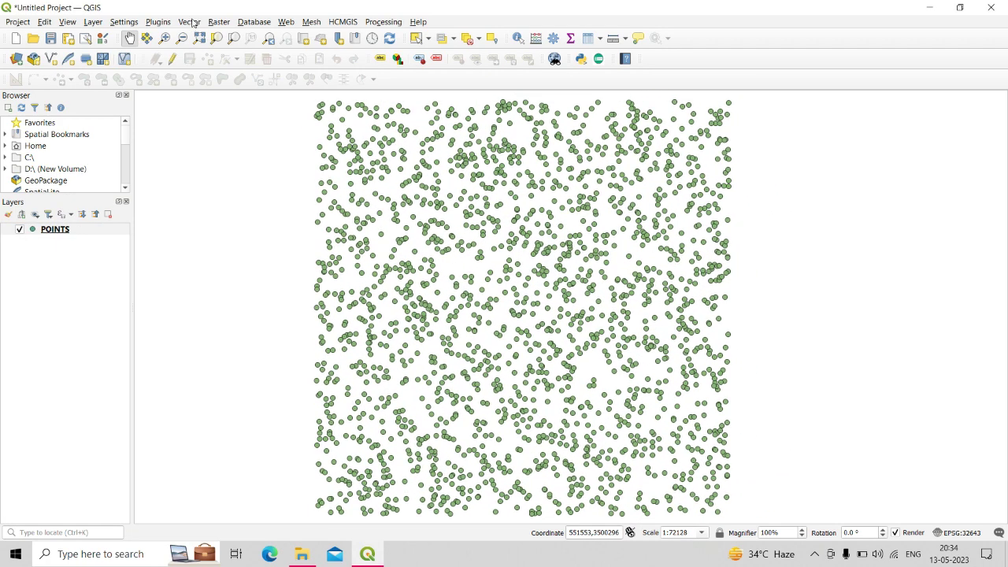
left_click(191, 22)
mouse_move(236, 65)
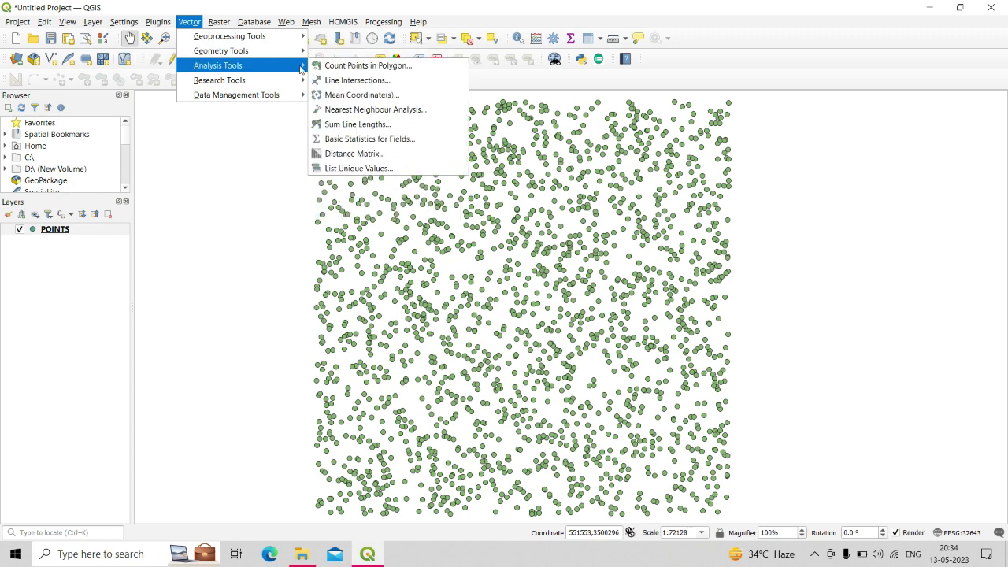
left_click(371, 109)
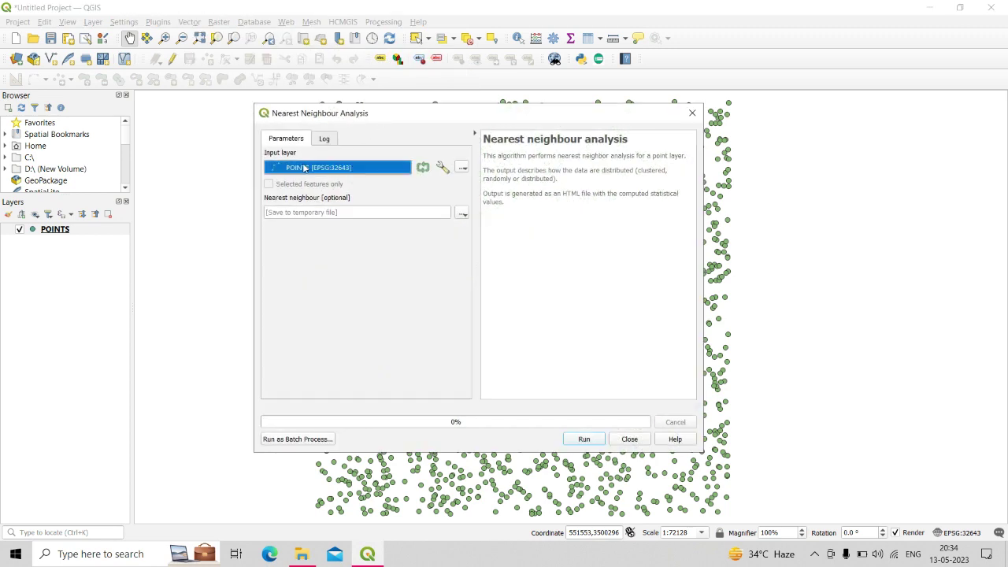
left_click(584, 438)
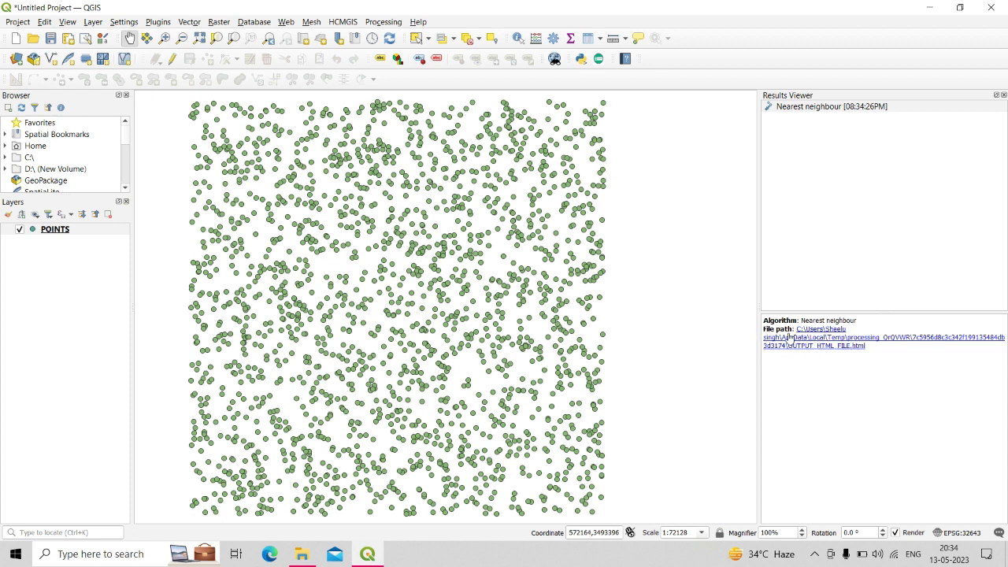
Open the HTML output file of the nearest neighbour analysis, read its statistics, and close it.
left_click(814, 340)
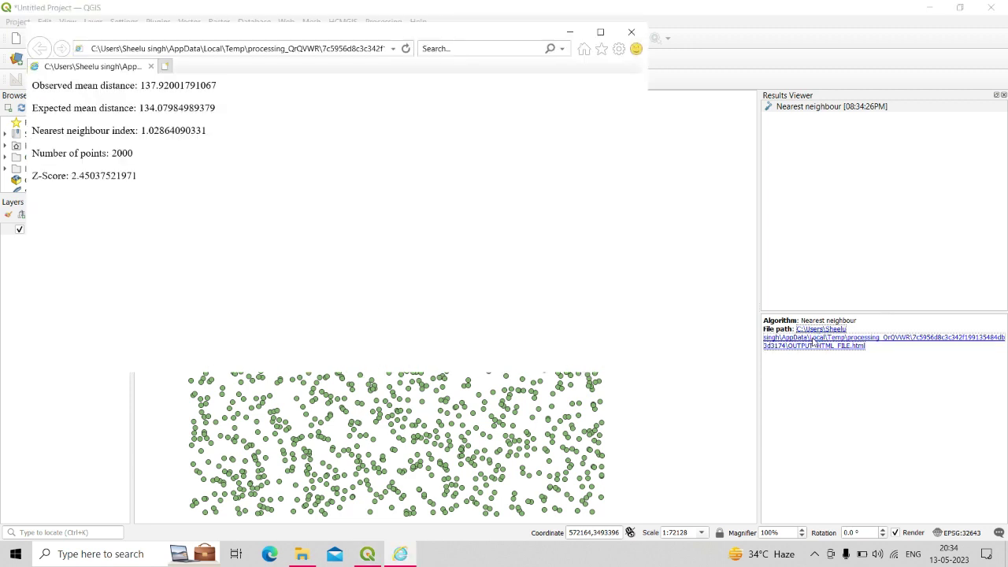
left_click_drag(187, 193, 33, 94)
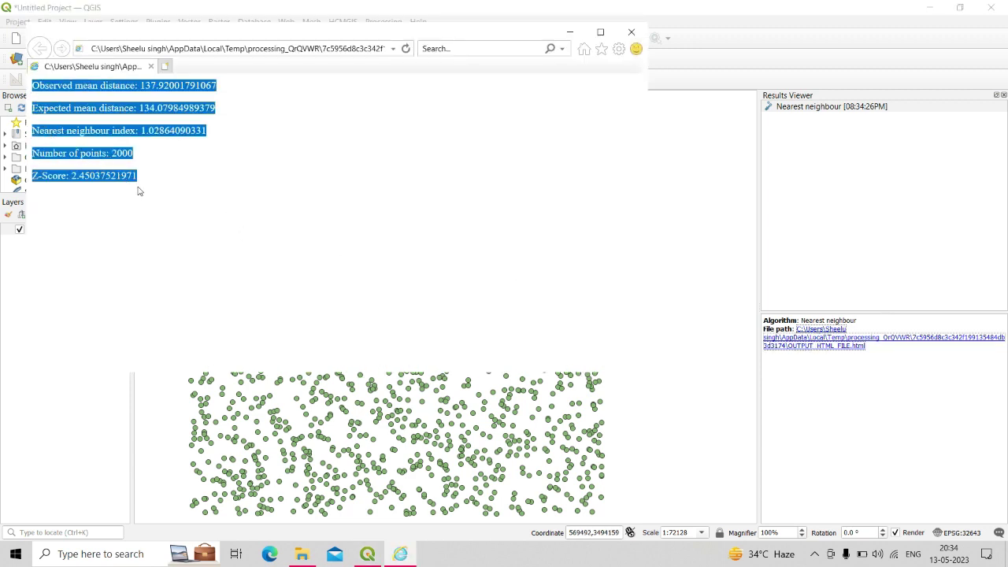
key("alt+F4")
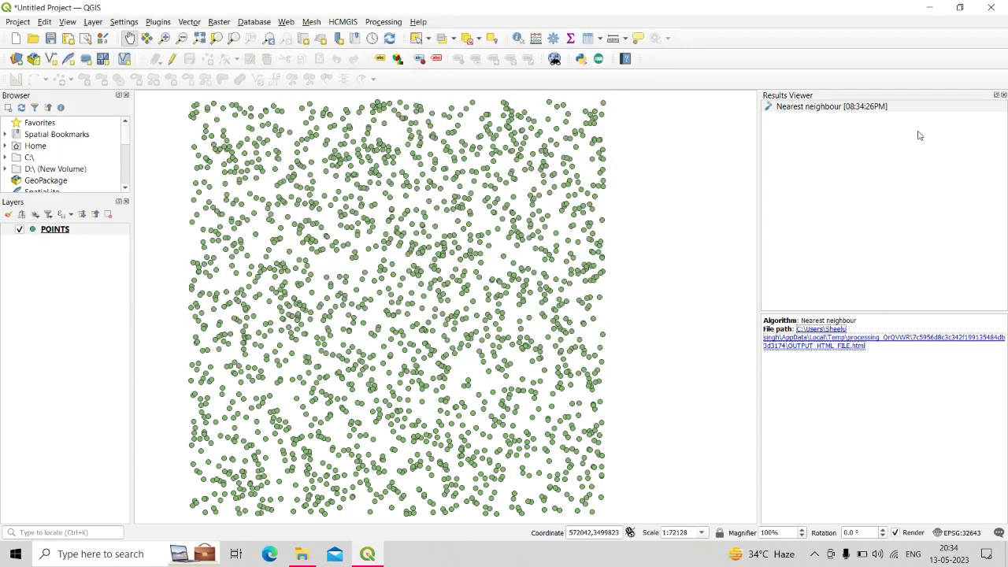
Reopen the Nearest neighbour result and examine the mean distances, nearest neighbour index, number of points and Z-Score.
left_click(800, 108)
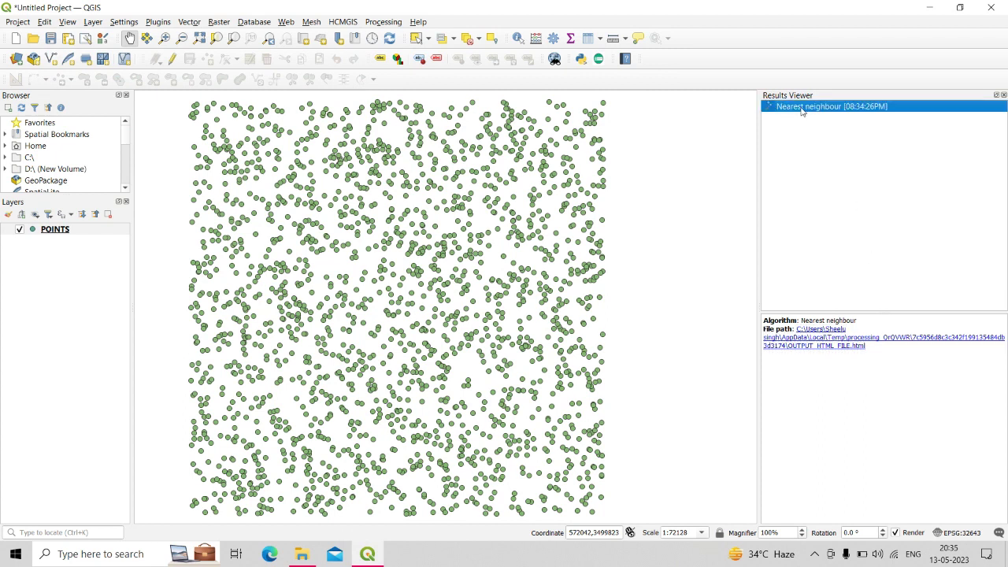
double_click(801, 110)
left_click_drag(35, 85, 161, 175)
left_click(167, 190)
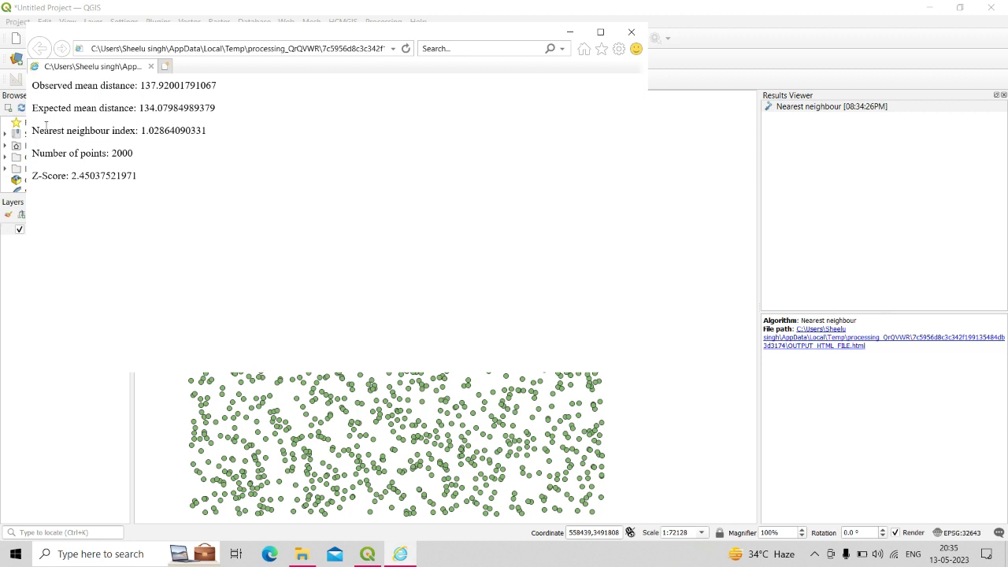
left_click_drag(34, 87, 140, 86)
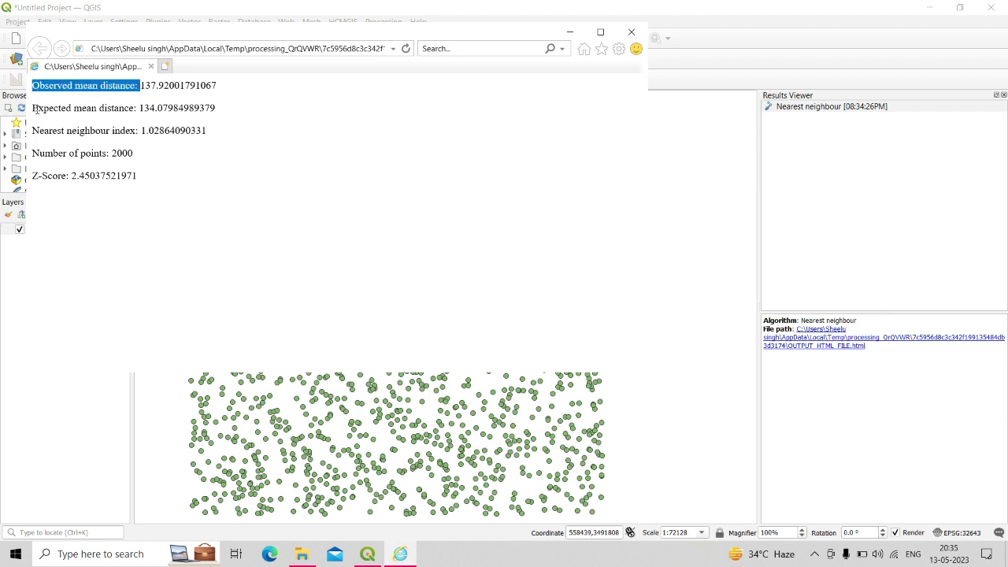
left_click_drag(37, 109, 24, 131)
left_click_drag(108, 154, 6, 155)
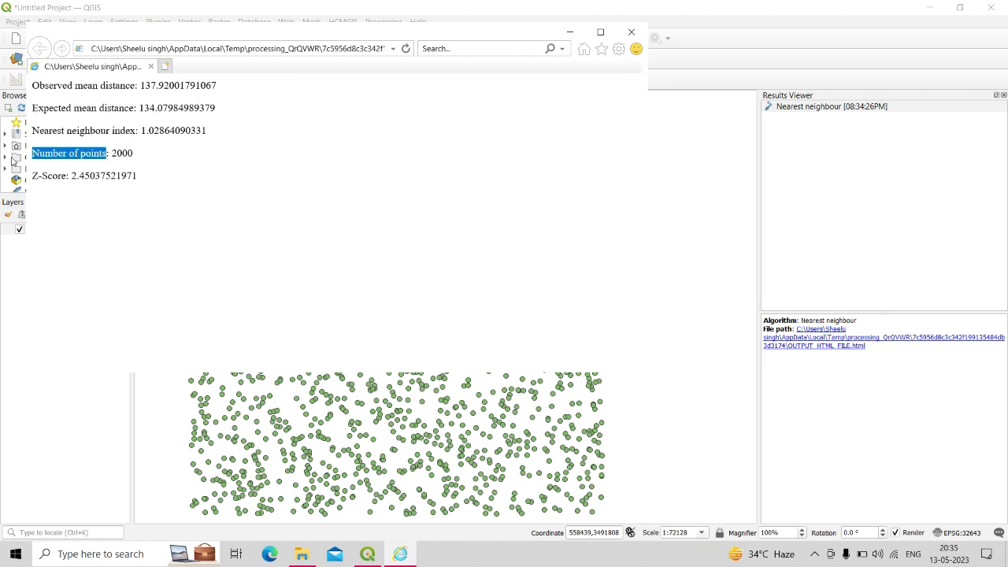
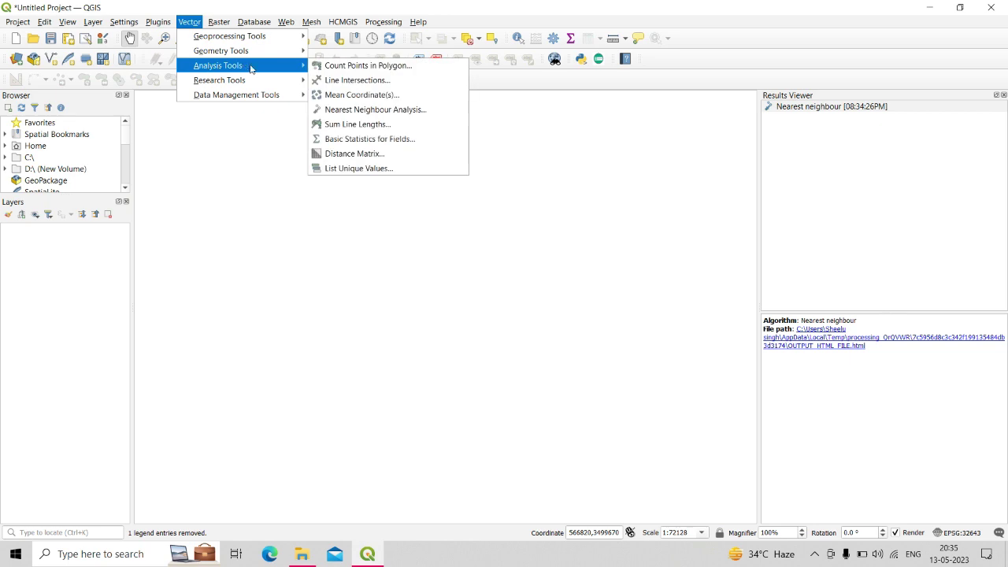
Open the Sum Line Lengths tool and read its description of measuring line length and count per polygon.
left_click(370, 126)
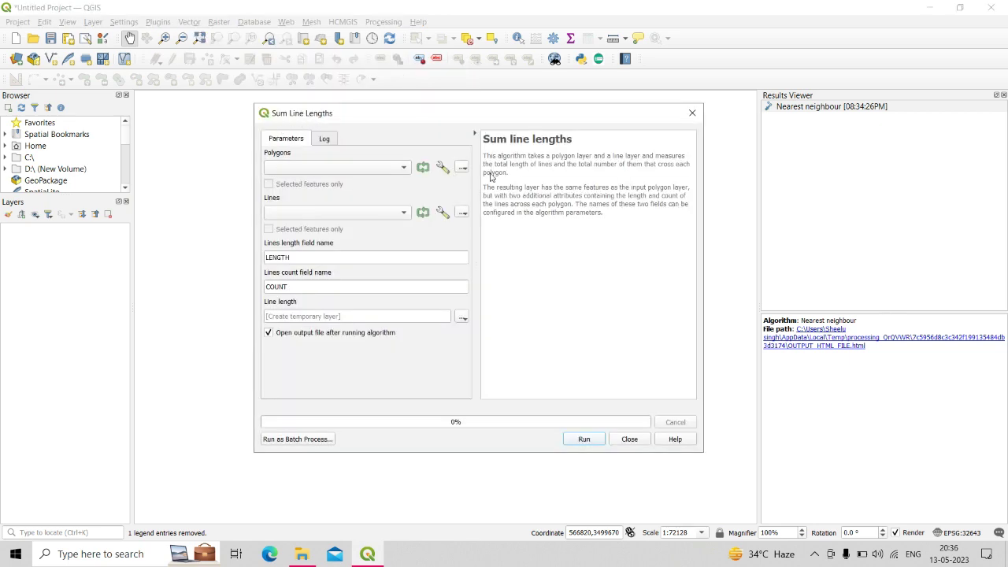
left_click_drag(483, 158, 595, 162)
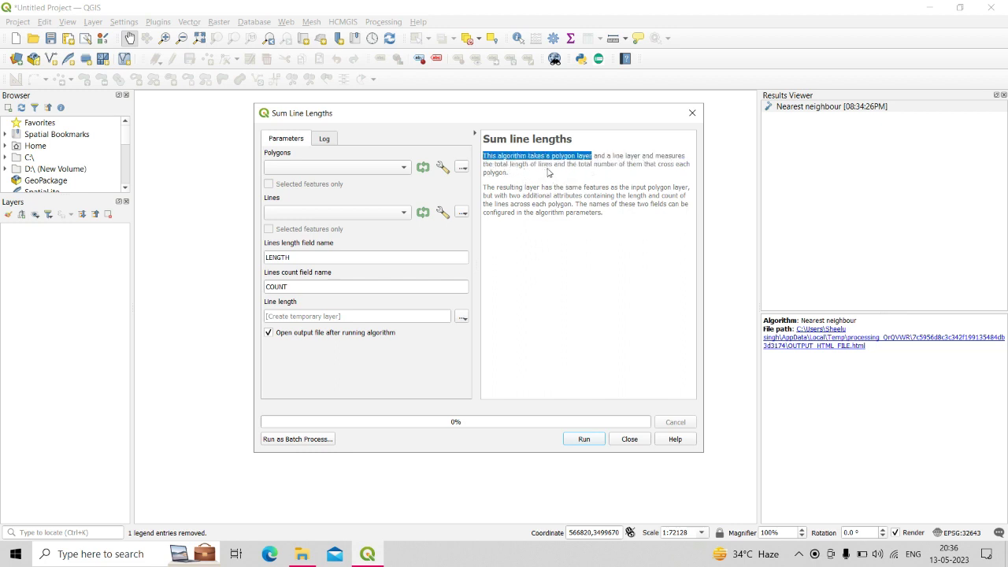
left_click_drag(541, 167, 669, 173)
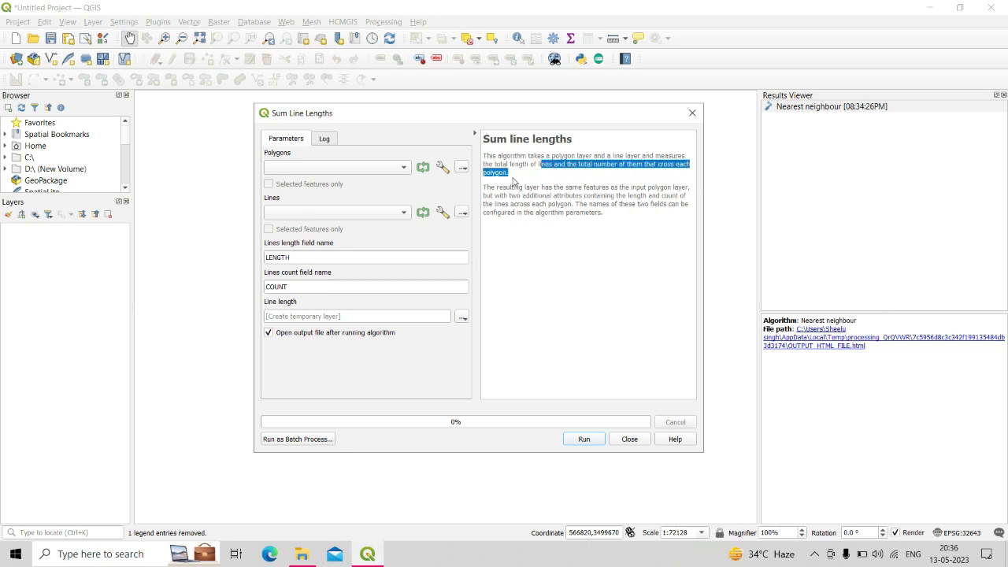
left_click(486, 192)
left_click_drag(485, 189, 688, 189)
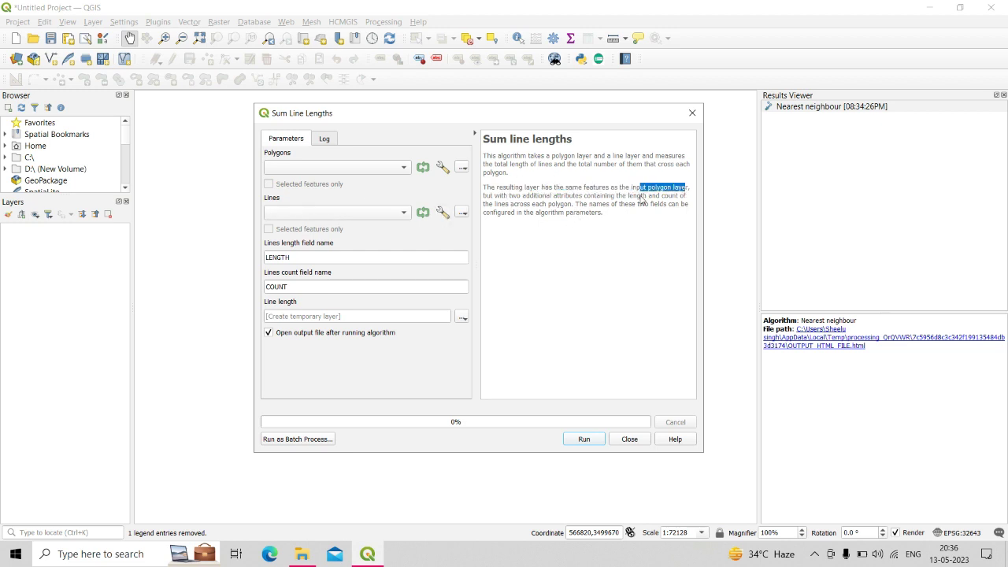
left_click(595, 243)
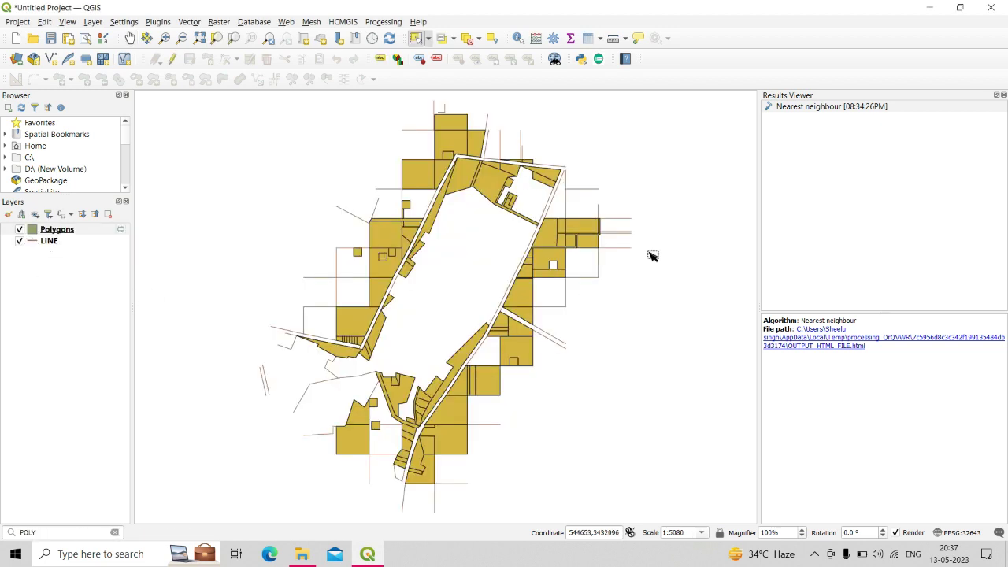
Compare the map with and without the Polygons layer over the LINE layer, leaving Polygons visible.
left_click(19, 229)
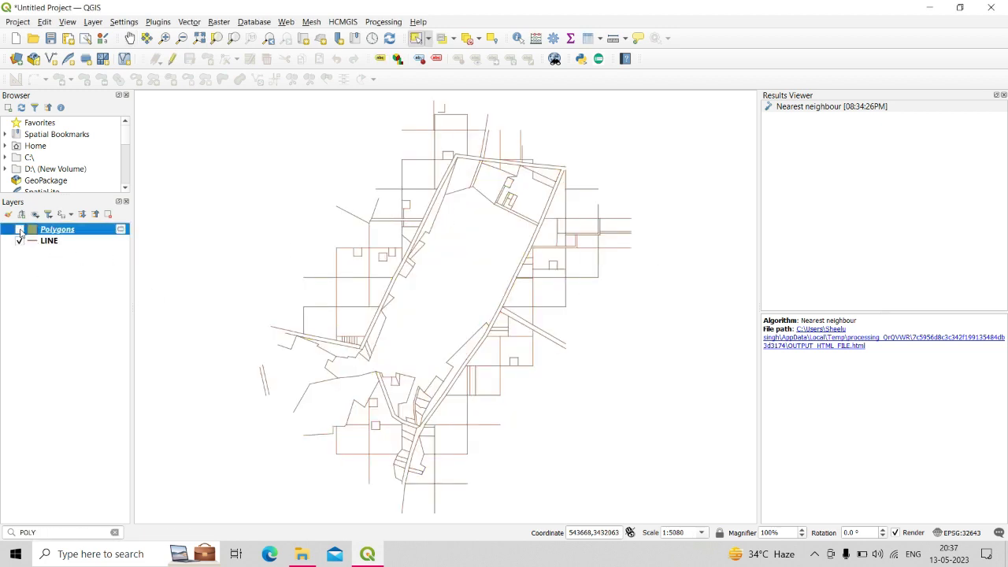
left_click(20, 229)
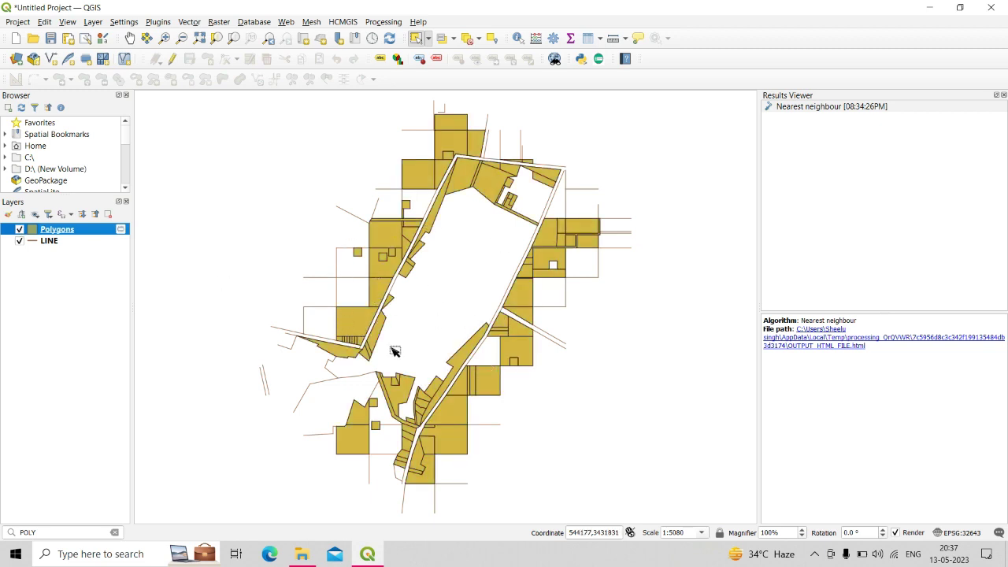
Open the Sum Line Lengths tool with Polygons as the polygon layer and LINE as the line layer.
left_click(189, 21)
mouse_move(205, 64)
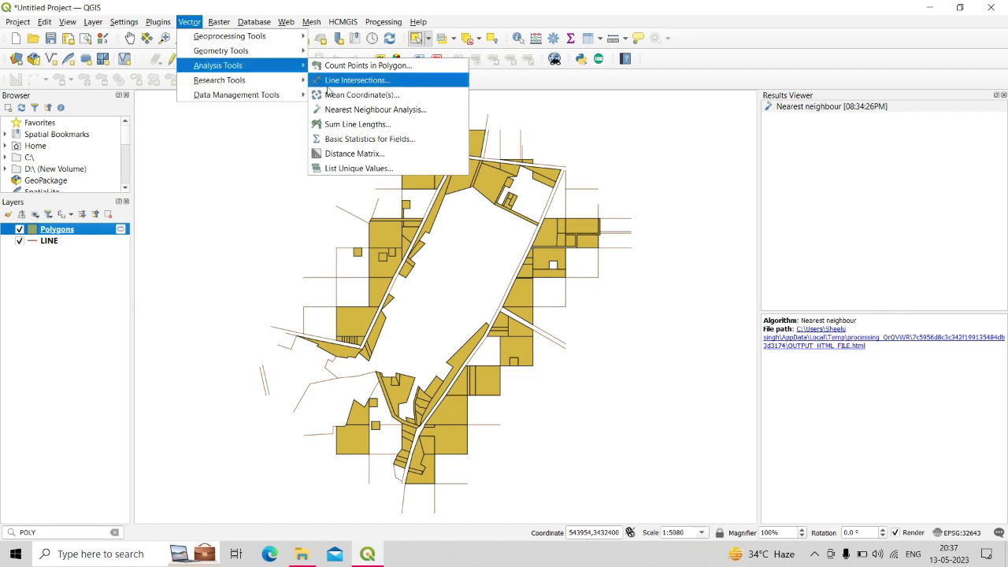
mouse_move(193, 32)
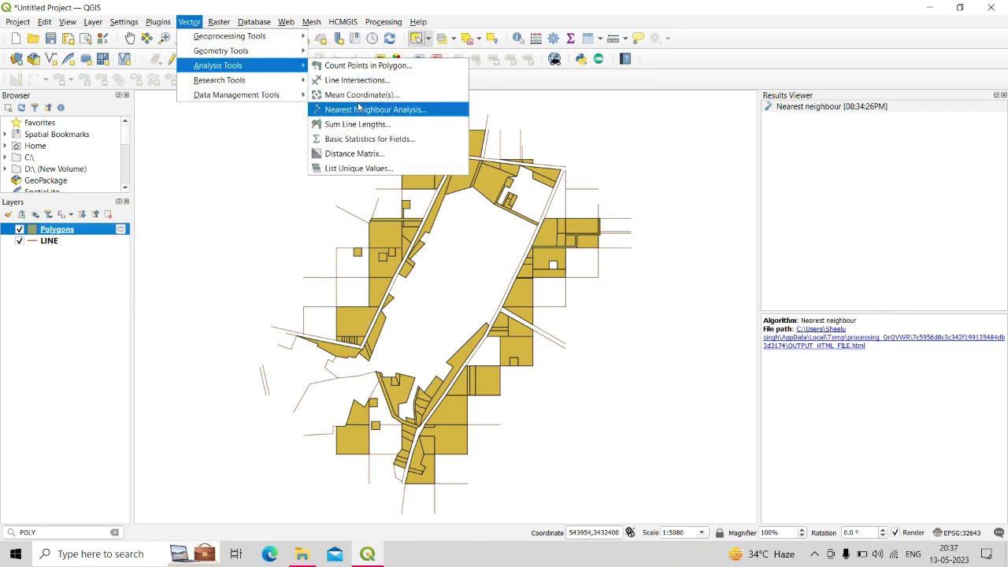
left_click(357, 124)
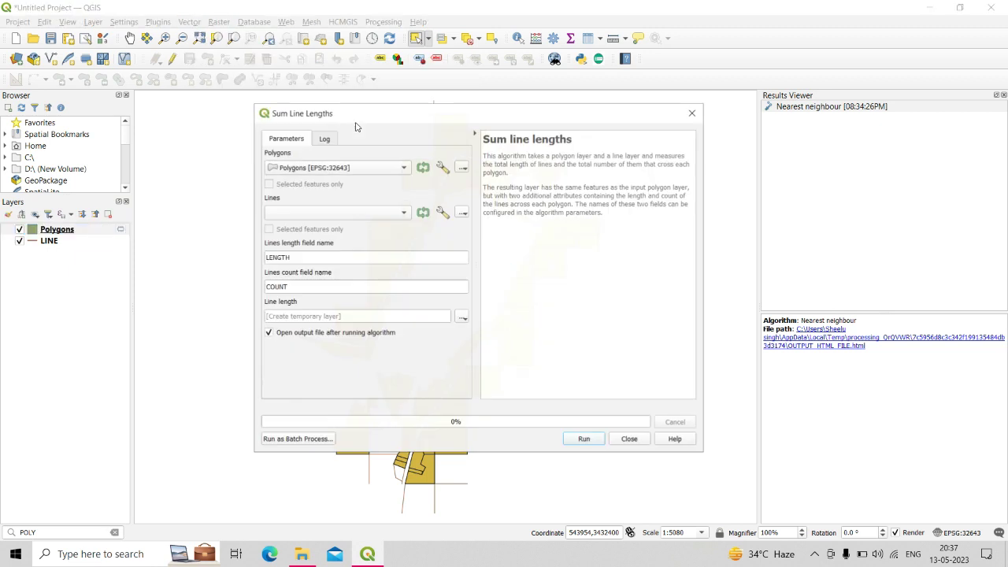
left_click(338, 167)
left_click(287, 169)
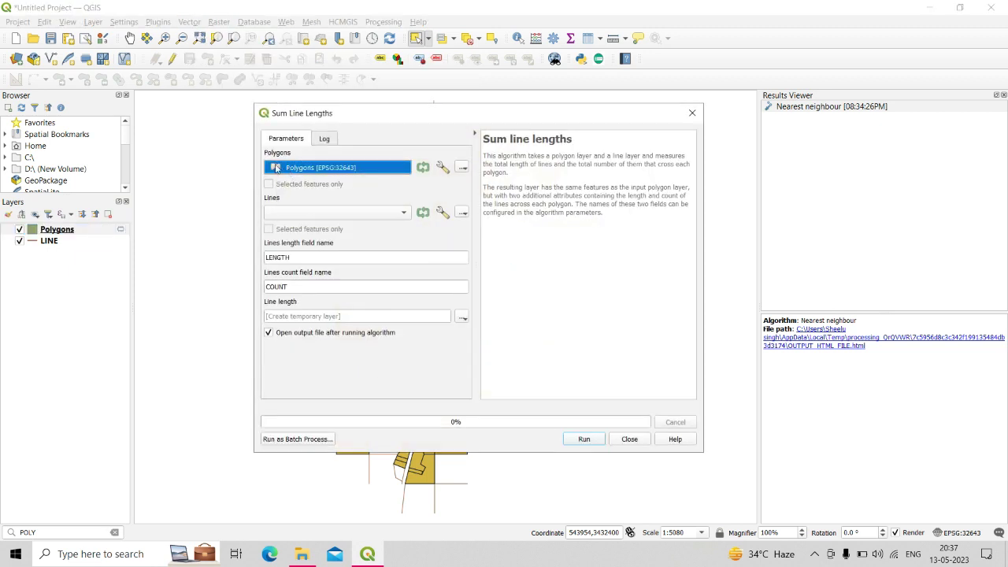
left_click(303, 212)
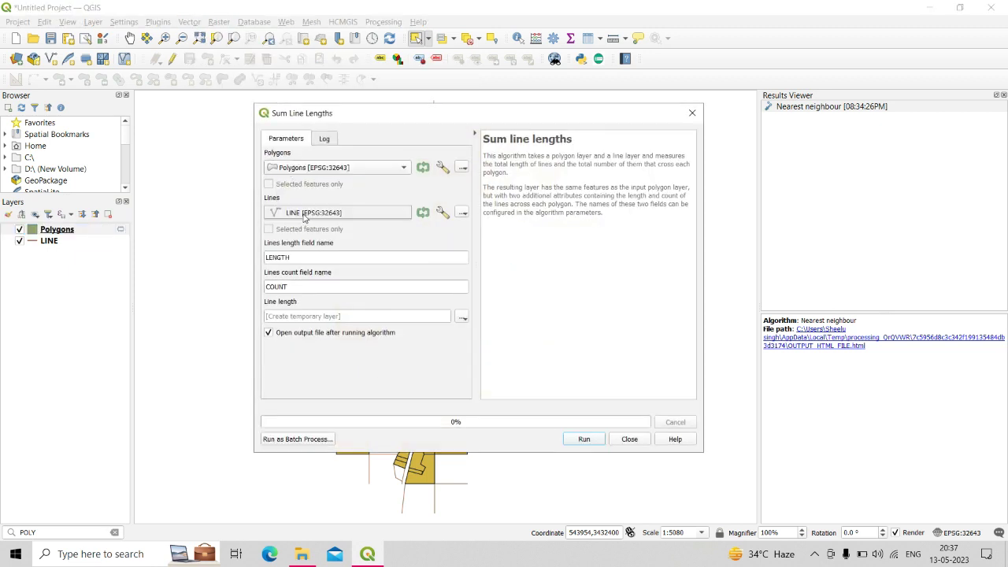
left_click(290, 216)
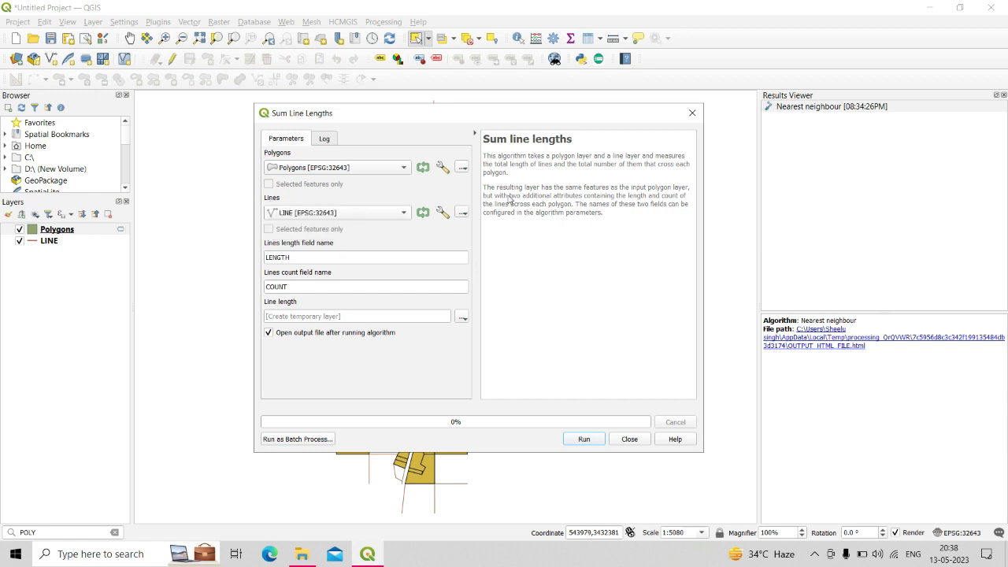
Review the LENGTH and COUNT output field names against the tool description and run Sum Line Lengths to a temporary layer.
left_click_drag(509, 199, 574, 210)
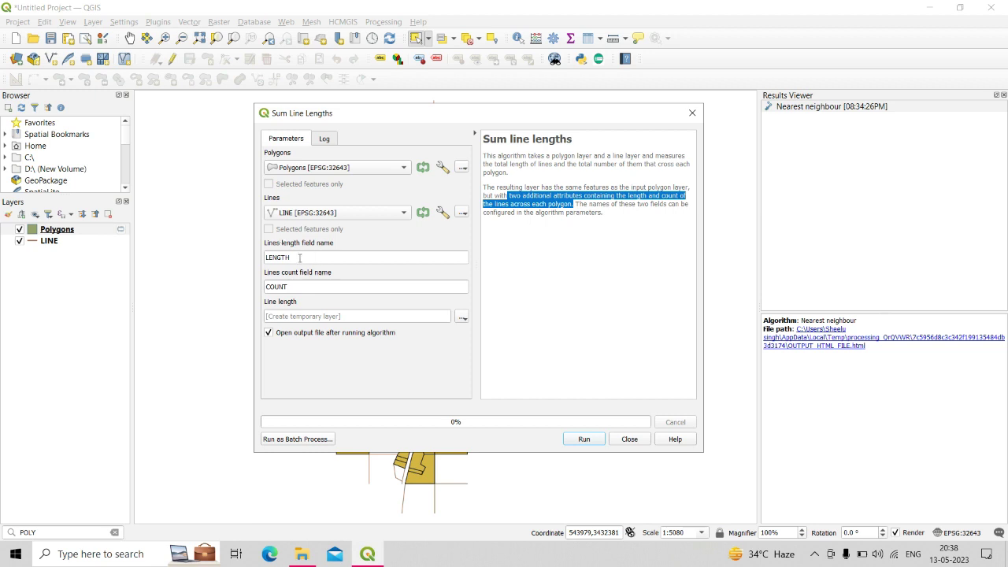
left_click_drag(299, 257, 255, 257)
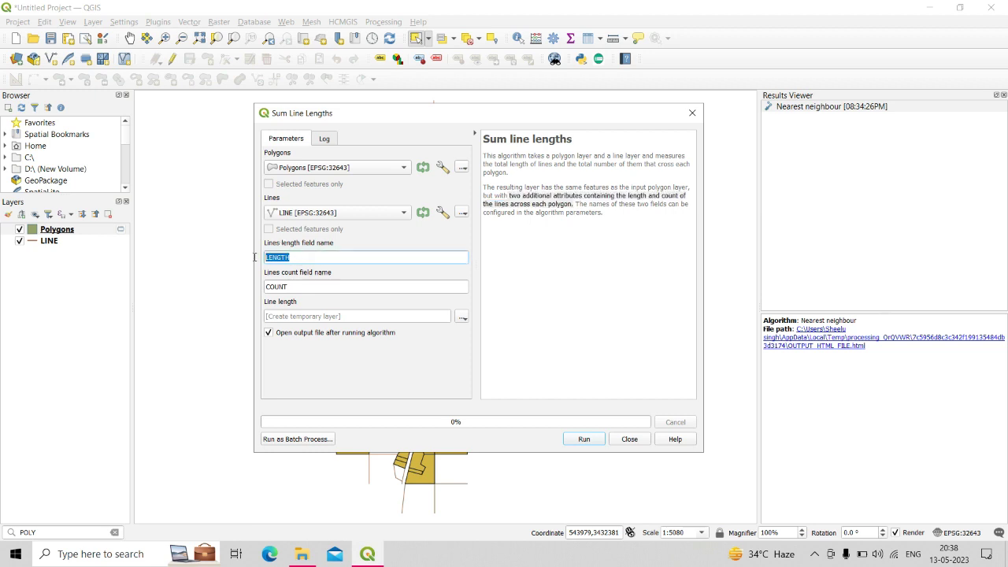
double_click(295, 288)
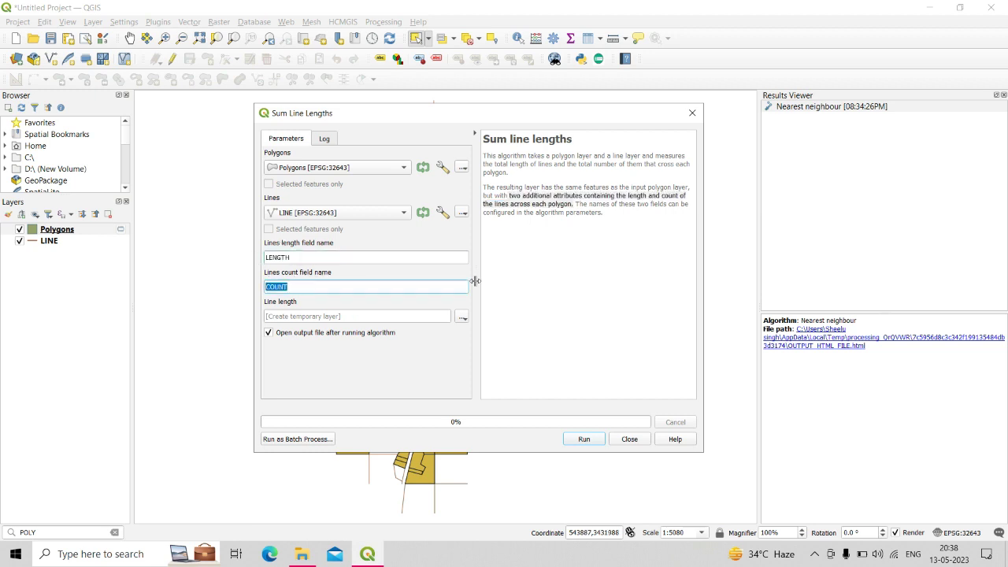
left_click(586, 438)
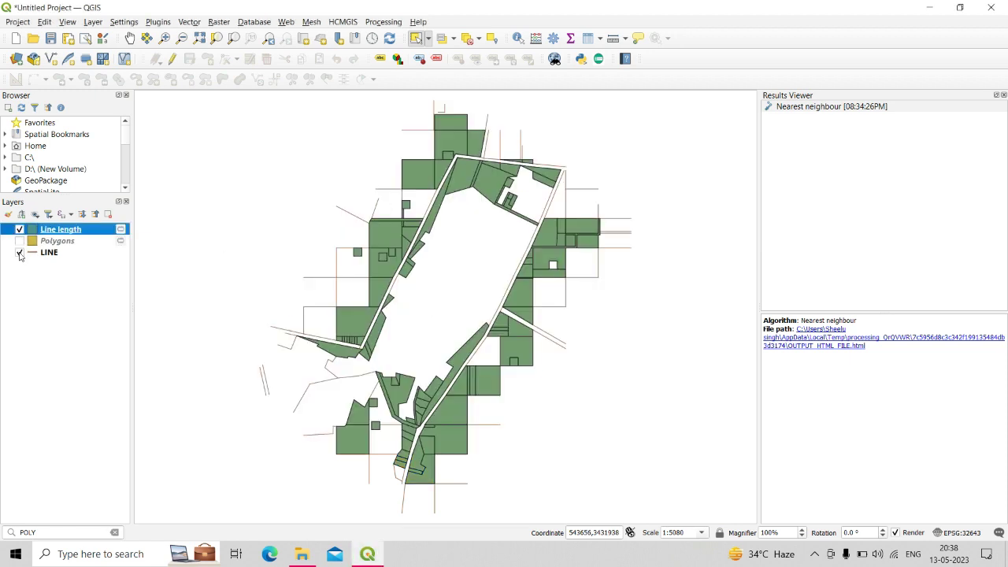
Hide the LINE and Polygons layers and open the attribute table of the Line length layer.
left_click(19, 252)
left_click(19, 240)
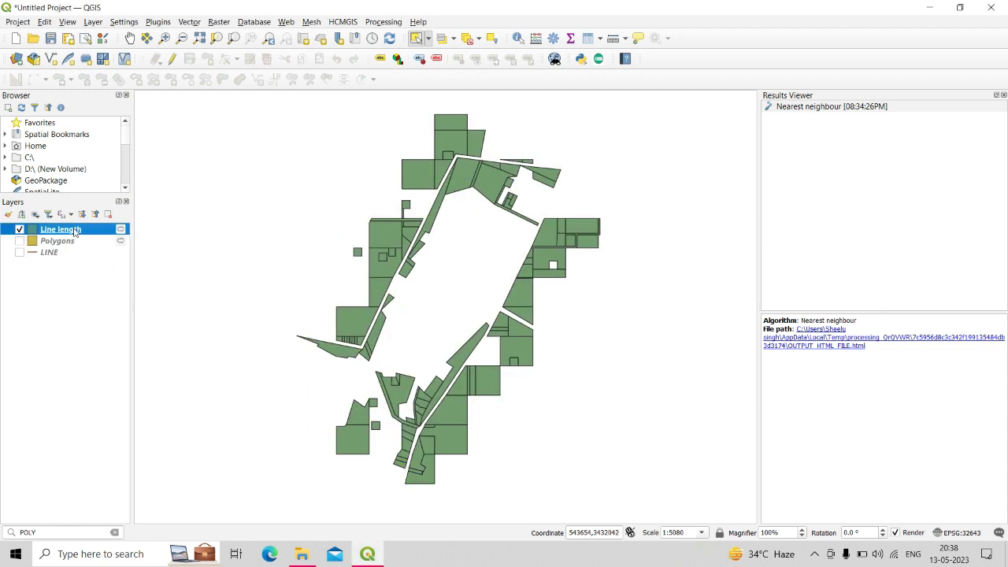
key("F6")
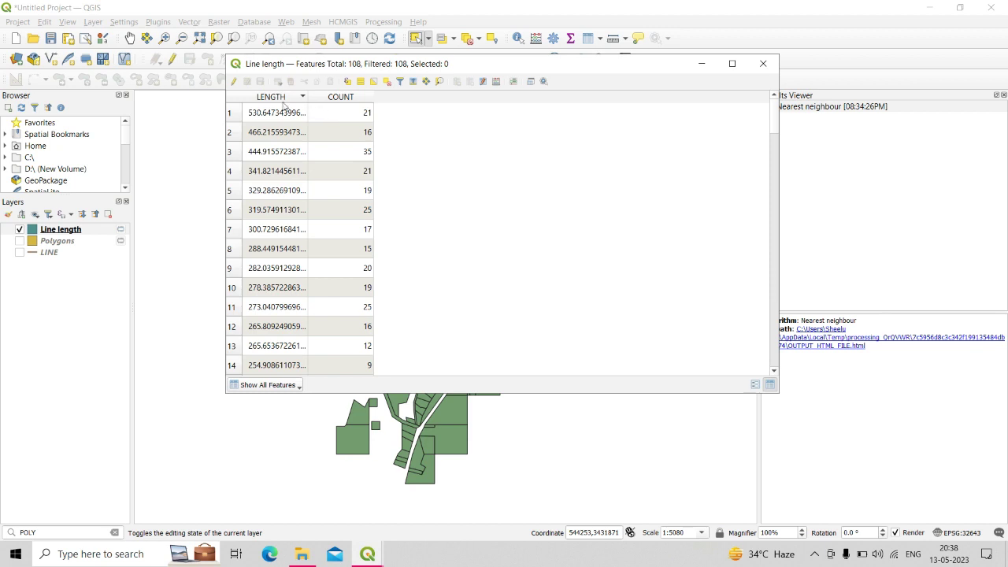
Sort the Line length table by LENGTH and by COUNT to examine the line totals per polygon.
left_click(283, 98)
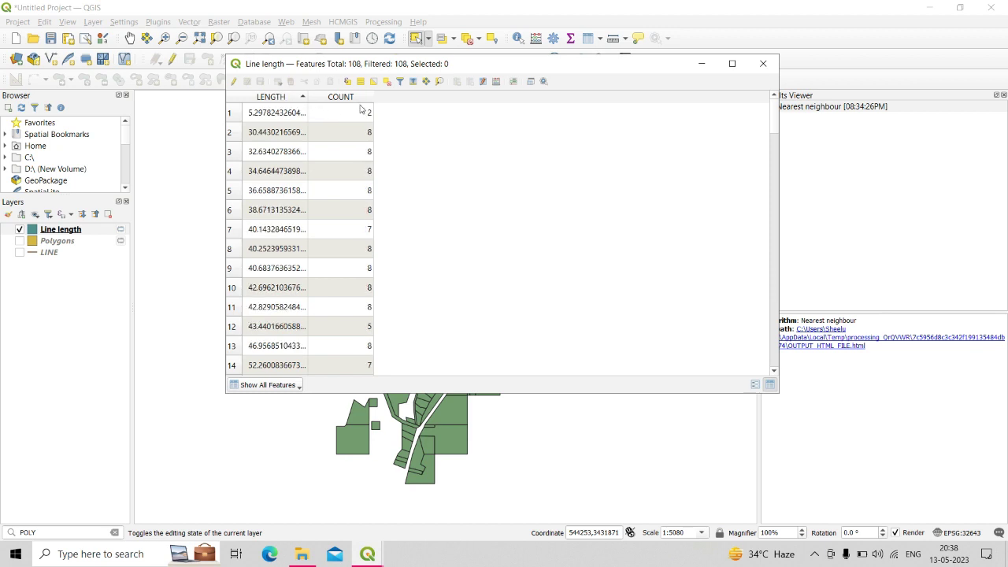
left_click(362, 98)
left_click(235, 115)
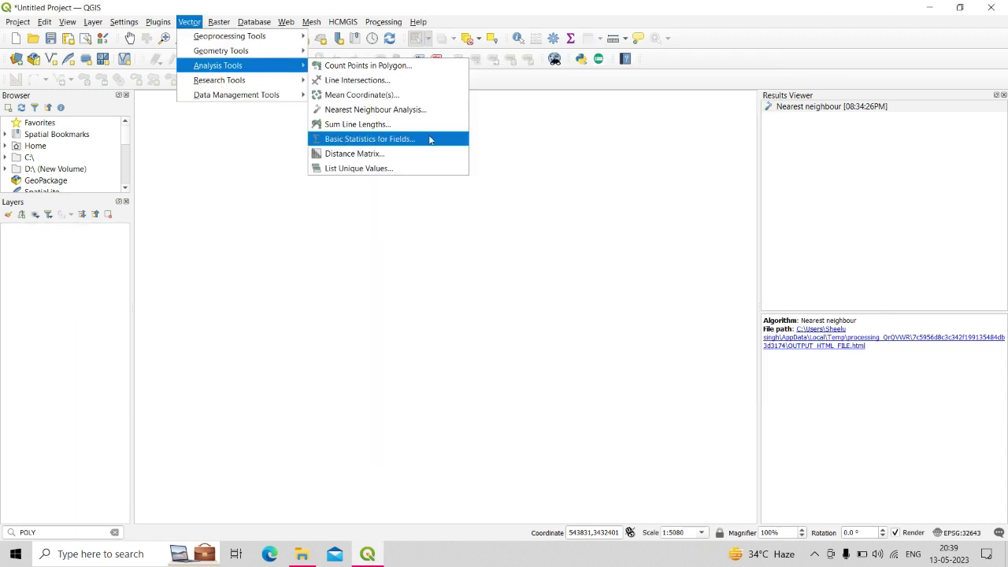
Open the Basic Statistics for Fields tool and read its description of supported field types and HTML output.
left_click(398, 139)
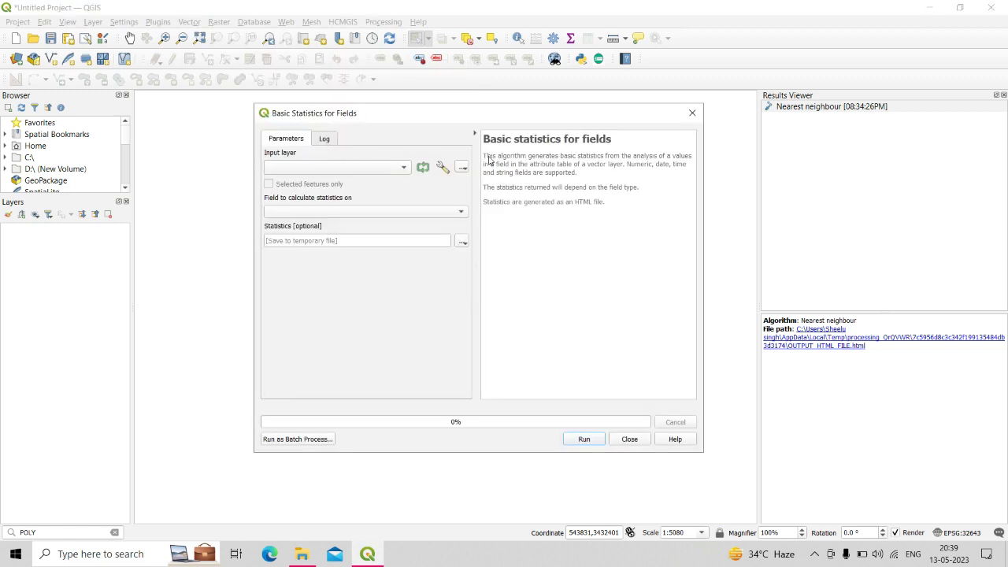
left_click_drag(487, 157, 624, 174)
left_click_drag(483, 187, 634, 195)
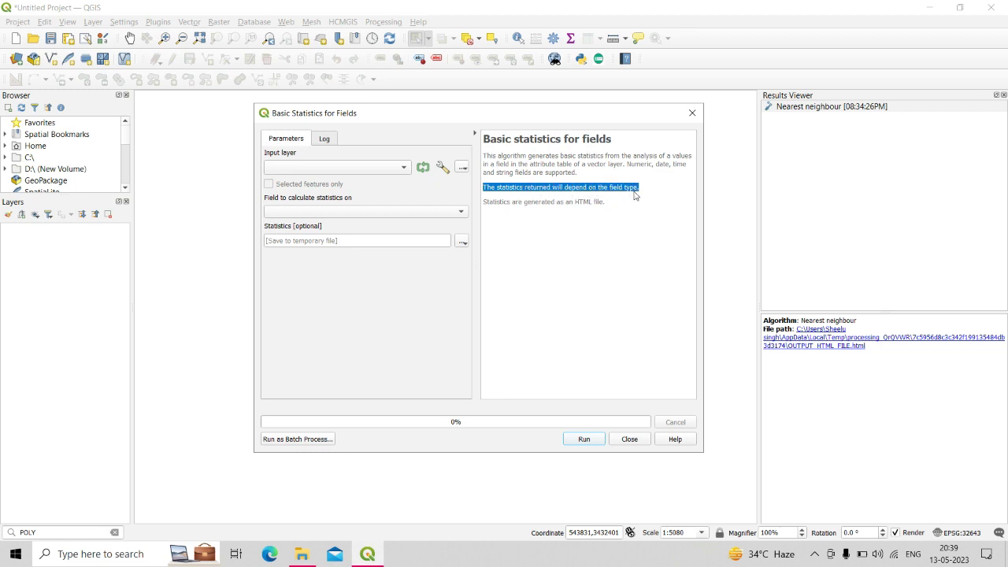
left_click(489, 210)
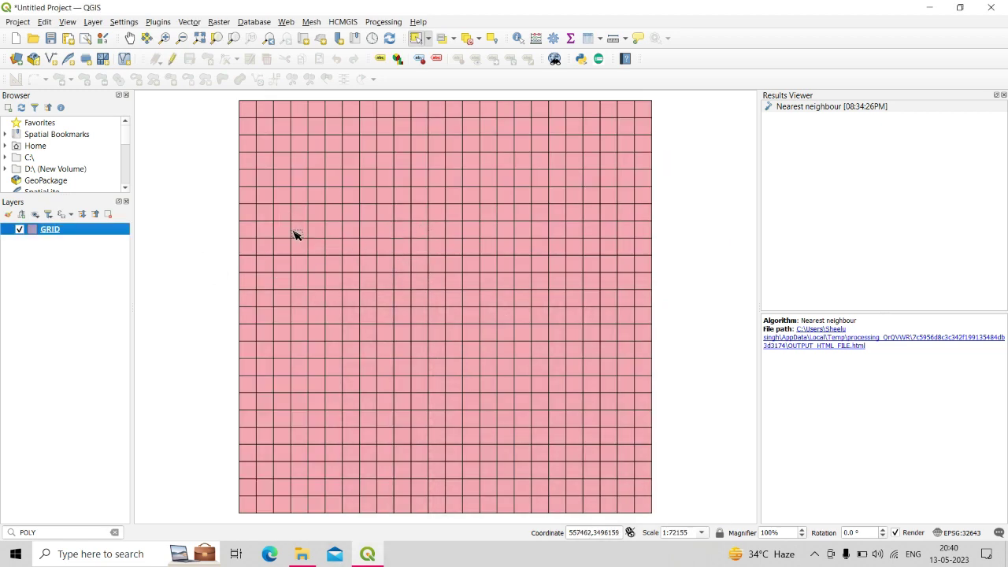
Run Basic Statistics for Fields on the id field of the GRID layer and close the tool.
left_click(190, 22)
mouse_move(218, 65)
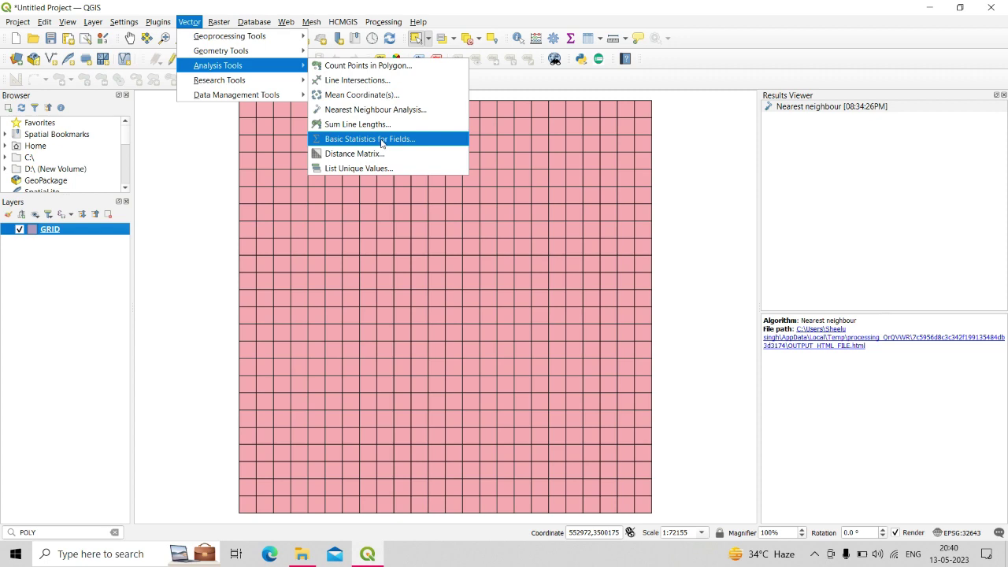
left_click(383, 140)
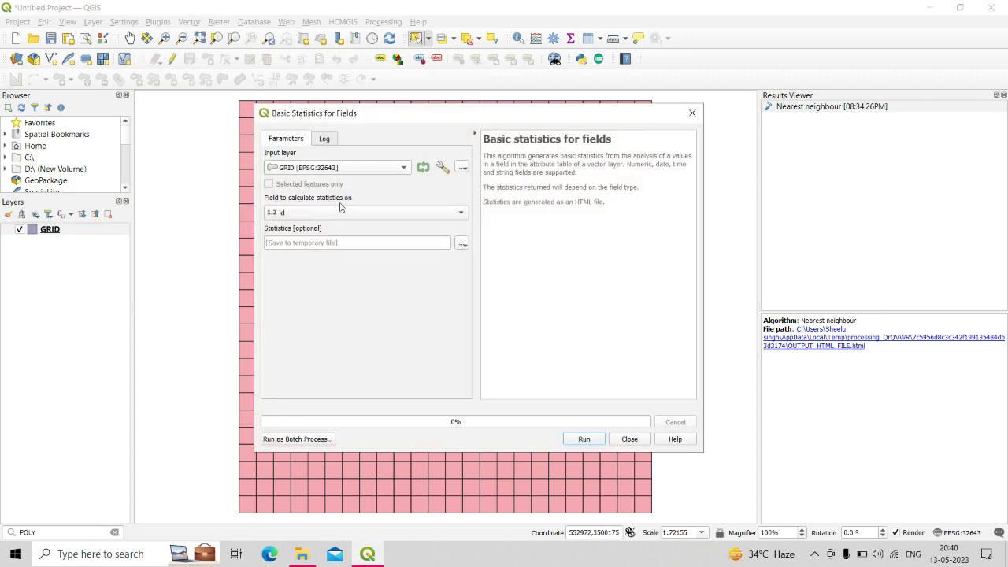
left_click(286, 212)
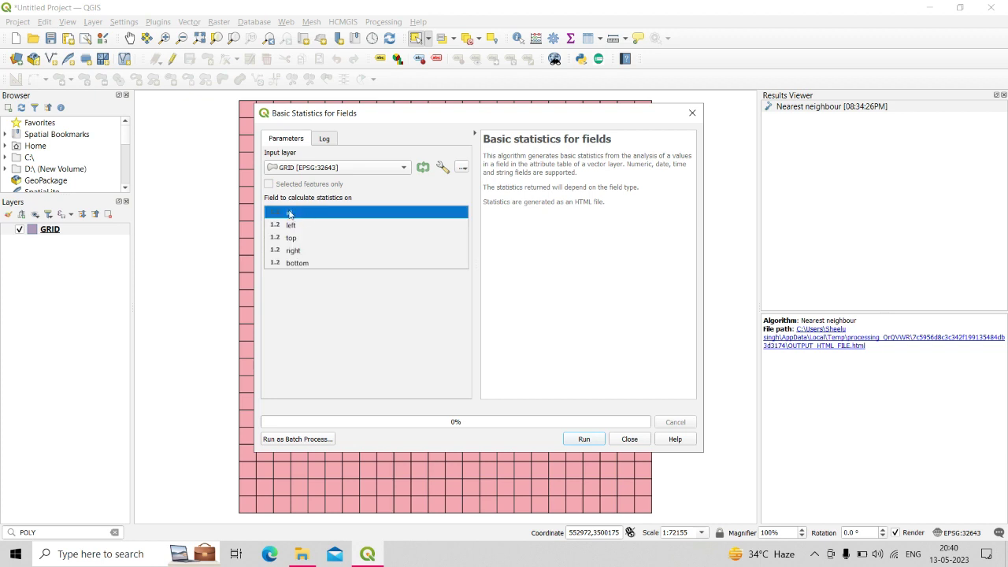
left_click(291, 213)
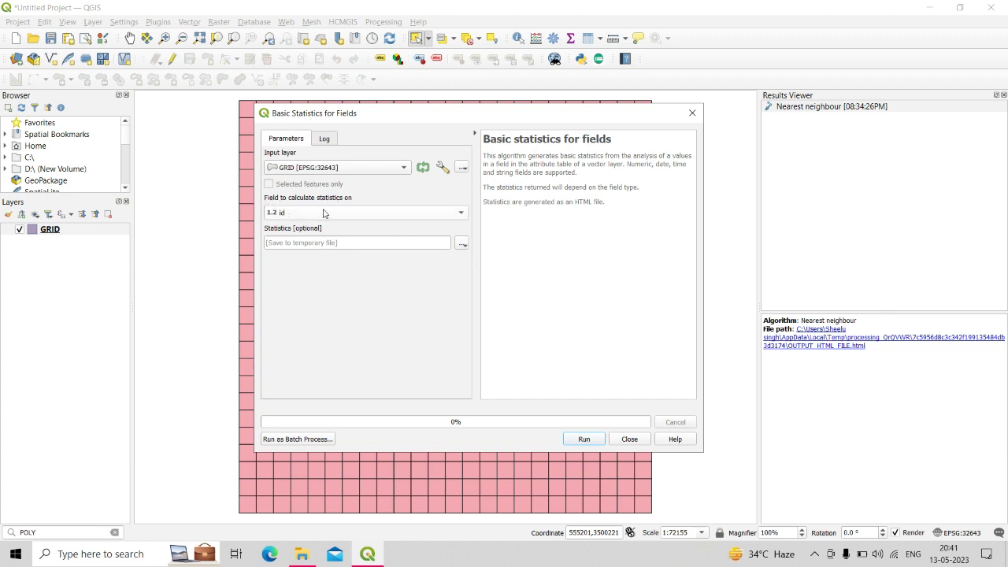
left_click(585, 439)
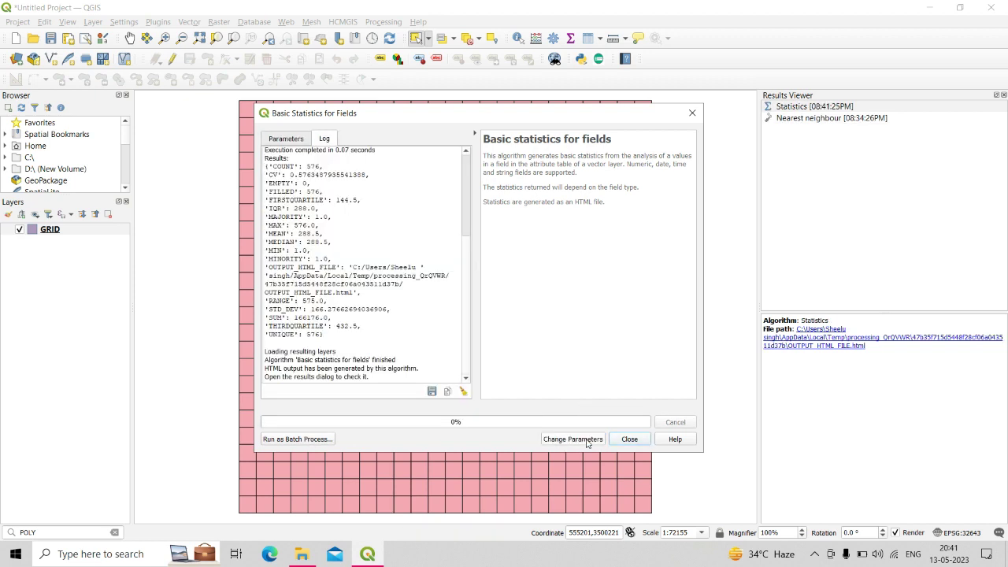
left_click(629, 439)
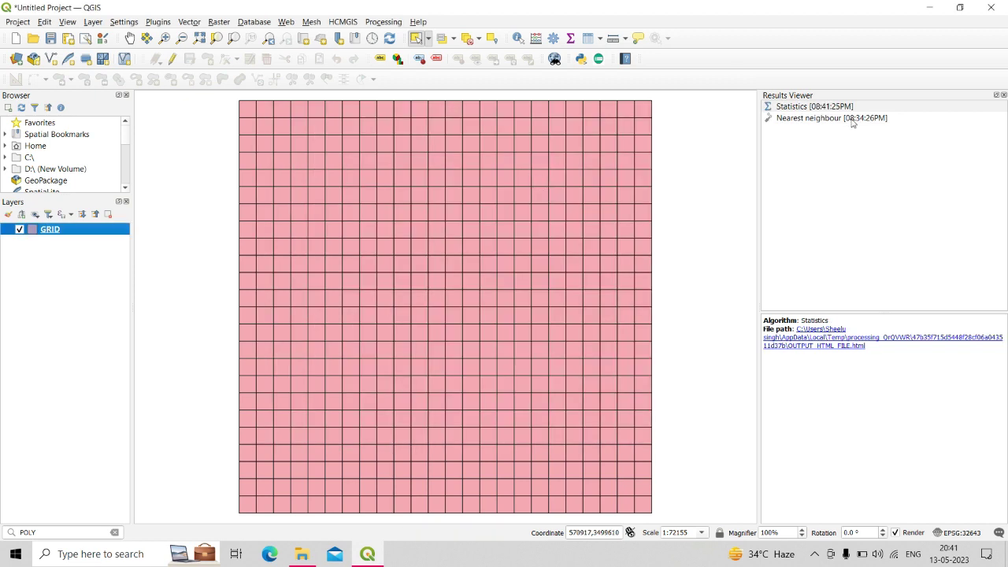
Open the Statistics result report and examine the id field's count, range, mean, median, standard deviation and quartiles.
left_click(794, 109)
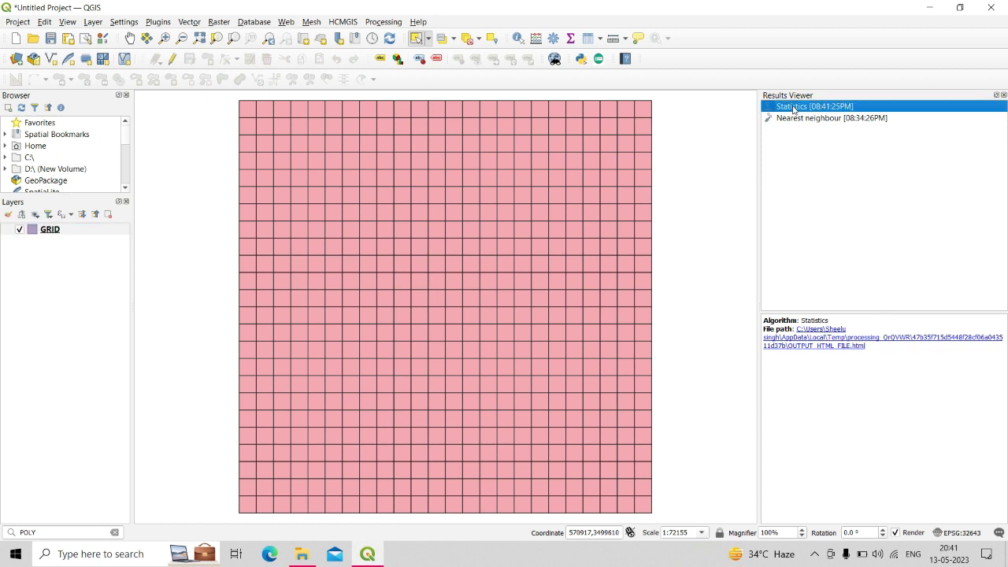
double_click(794, 109)
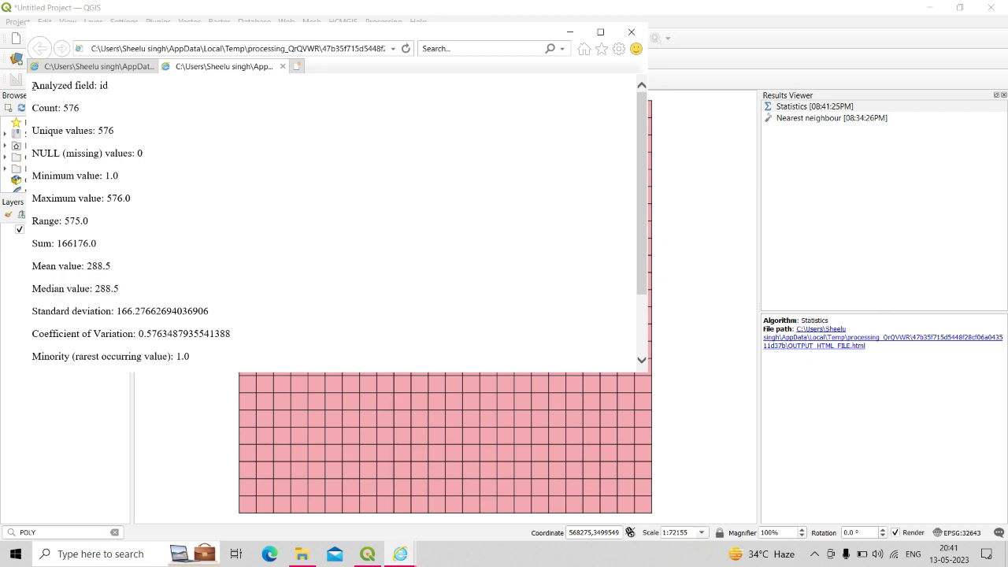
left_click_drag(34, 85, 111, 93)
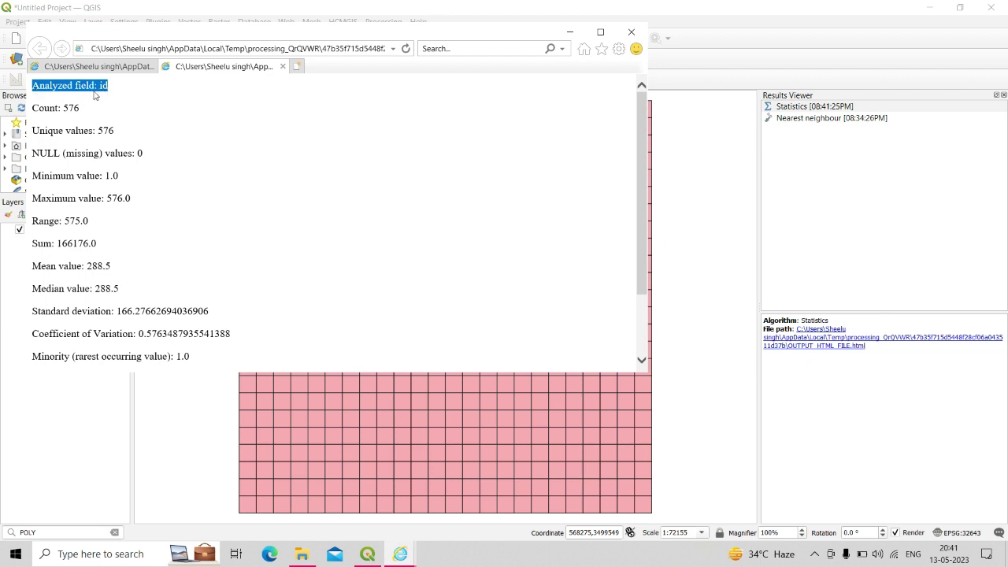
left_click_drag(32, 108, 59, 108)
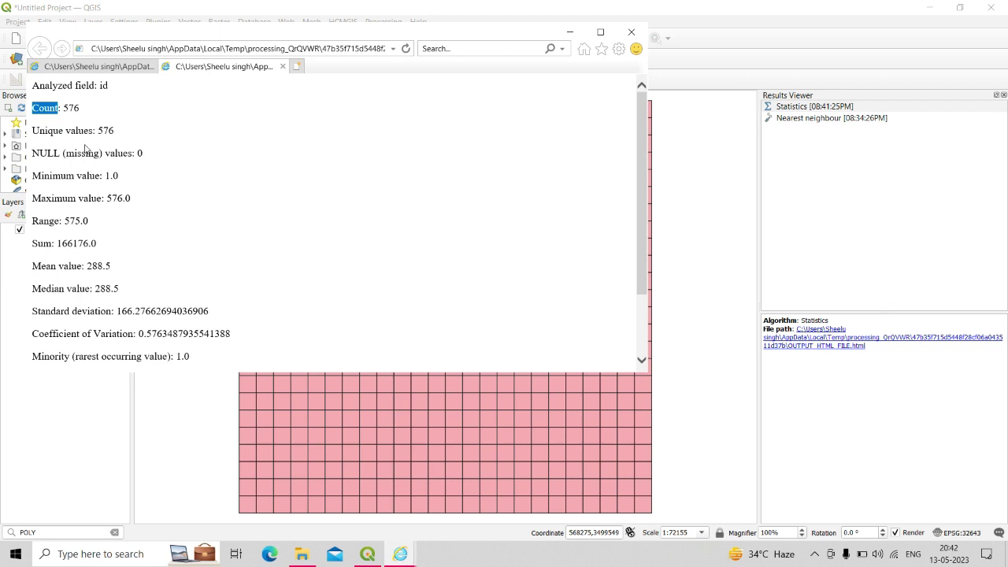
scroll(83, 144, "down", 1)
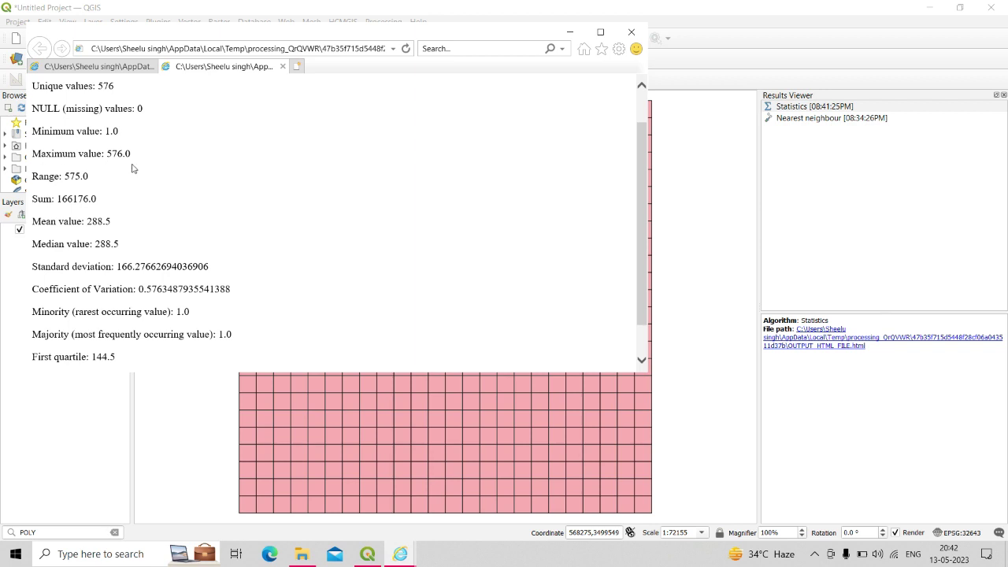
scroll(63, 144, "down", 1)
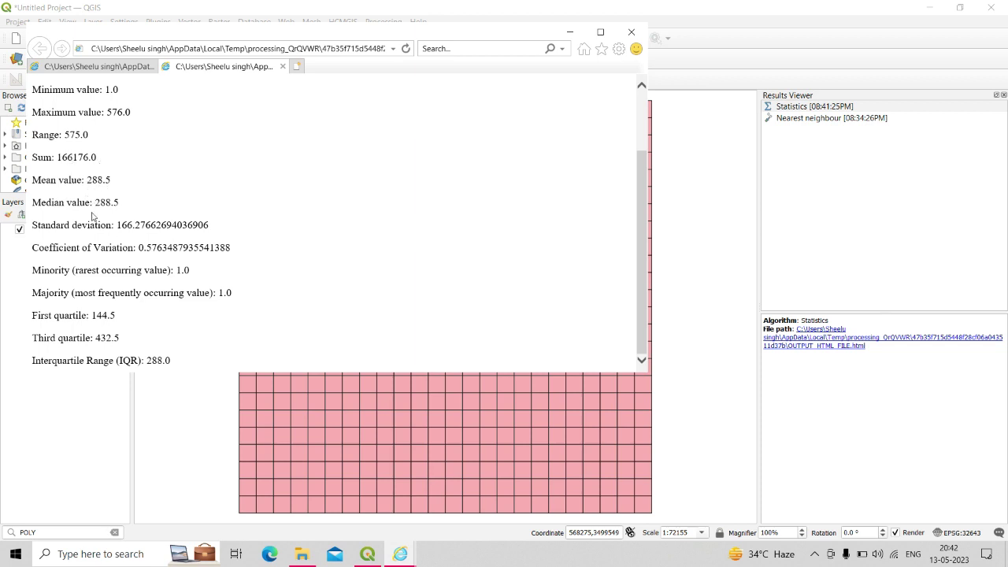
left_click_drag(96, 203, 133, 205)
left_click_drag(37, 226, 112, 226)
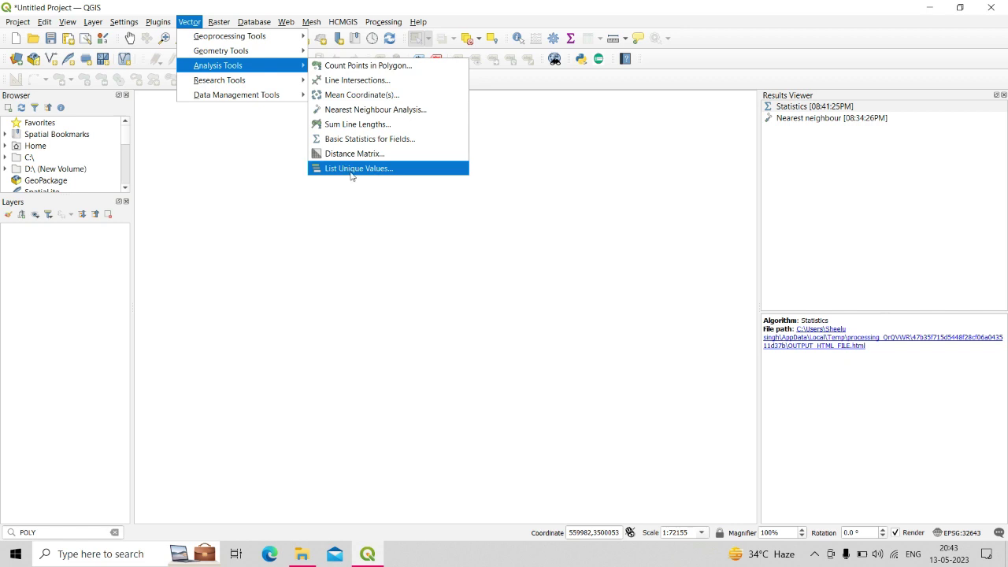
Open the List Unique Values tool and read its description.
left_click(352, 168)
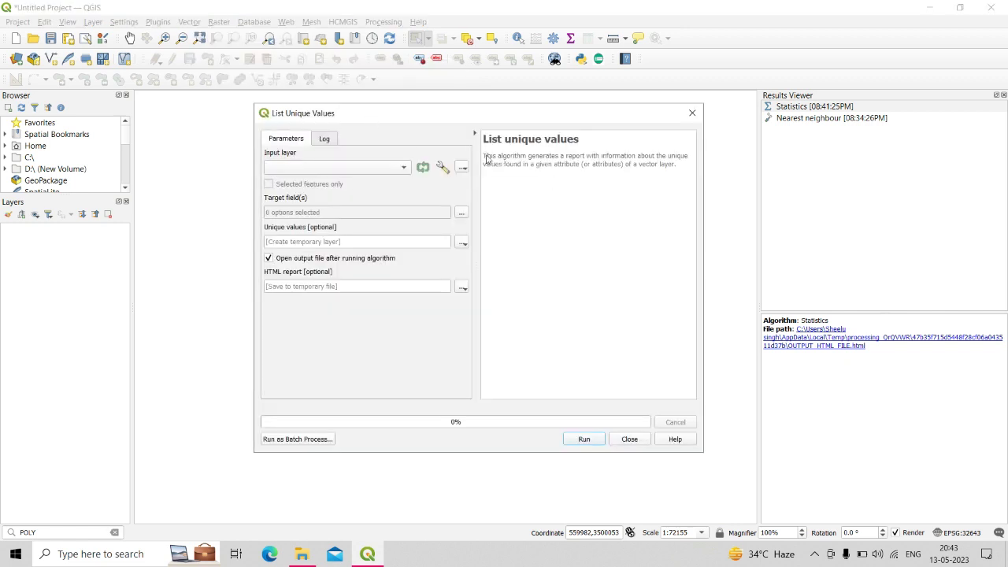
left_click_drag(486, 159, 676, 159)
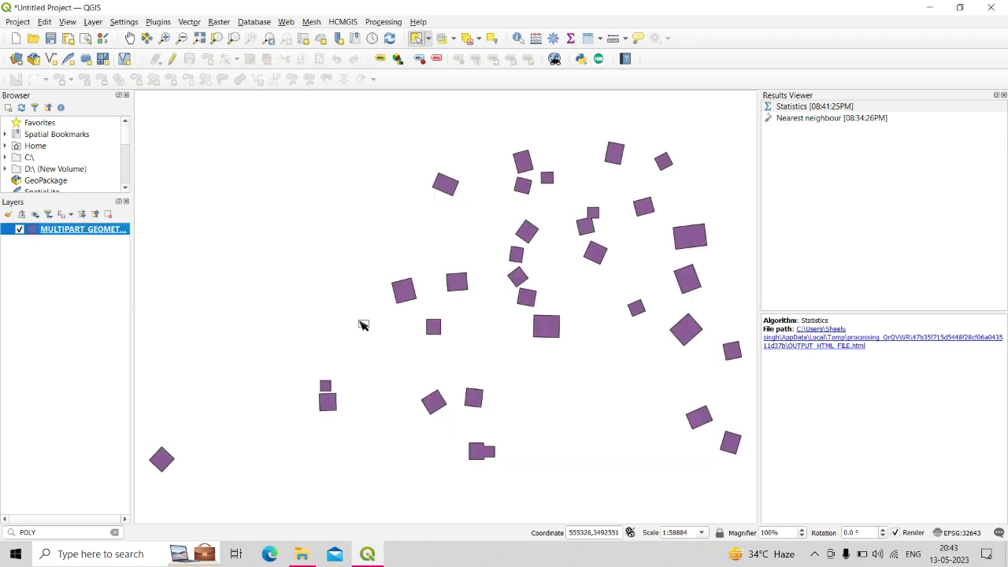
Inspect the MULTIPART_GEOMETRY attribute table sorted by VILLAGE_1 for repeated village names, and close it.
double_click(108, 233)
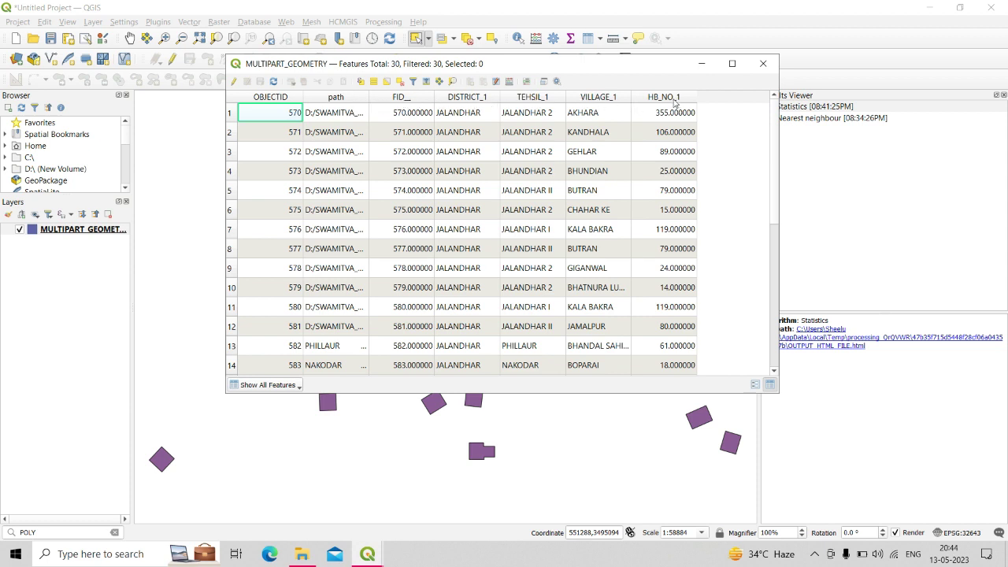
left_click(595, 97)
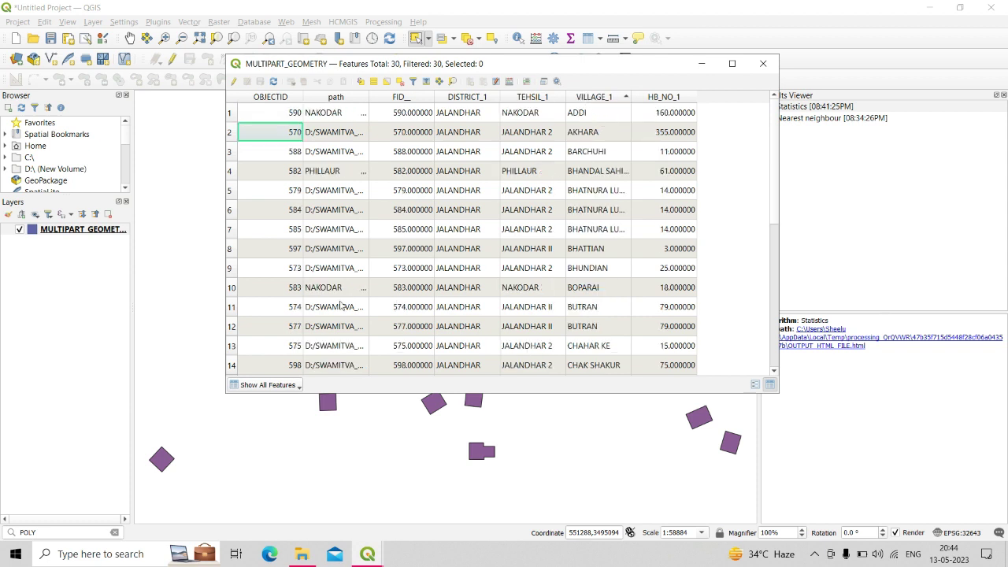
left_click(762, 63)
Run List Unique Values on the VILLAGE_1 field of the MULTIPART_GEOMETRY layer with temporary outputs.
left_click(189, 22)
mouse_move(217, 65)
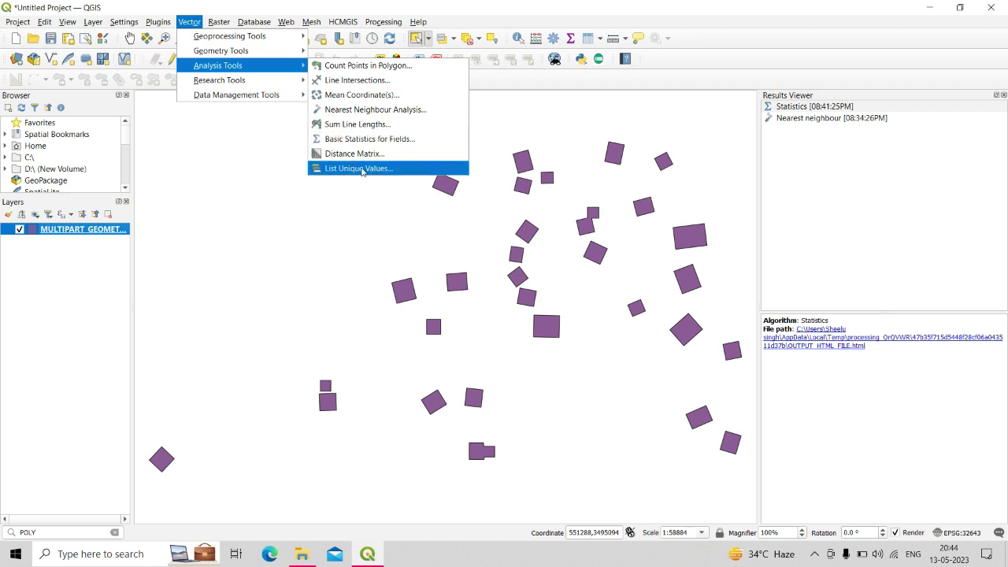
left_click(362, 168)
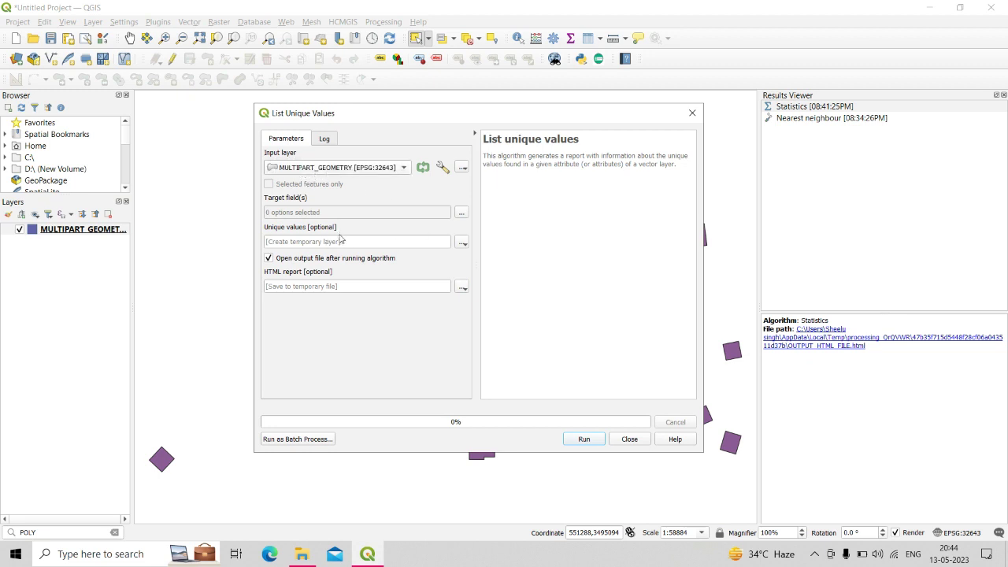
left_click(461, 213)
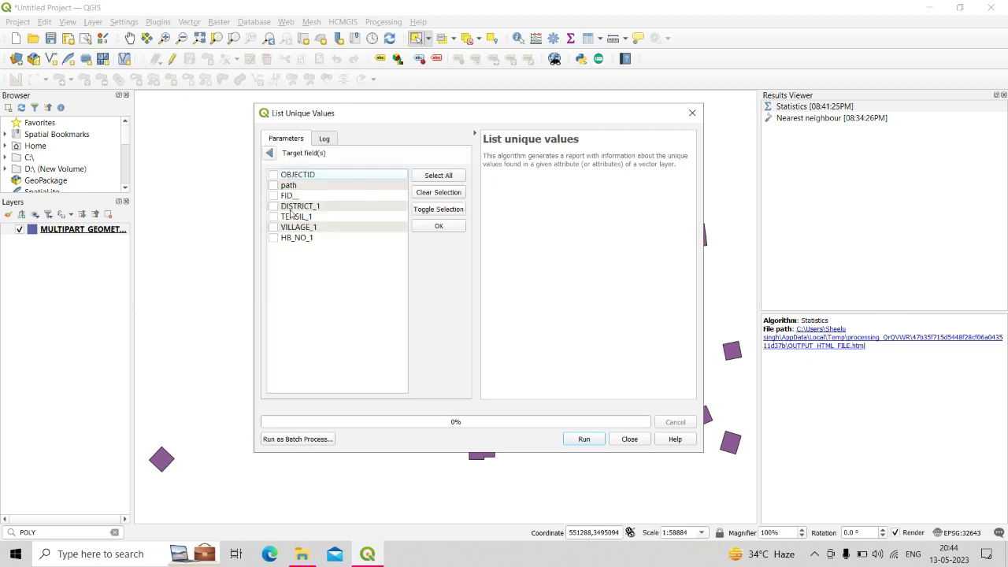
left_click(439, 226)
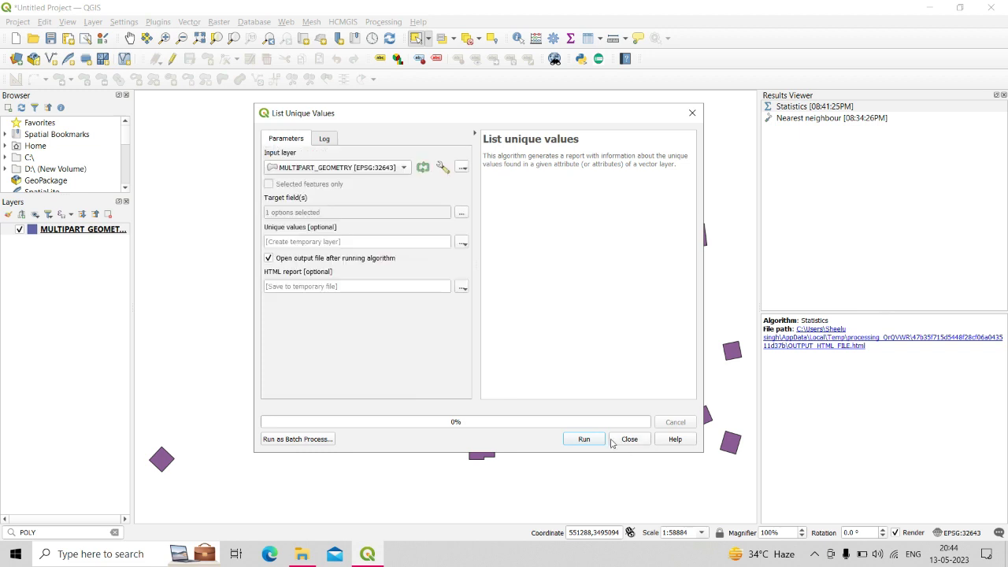
left_click(587, 440)
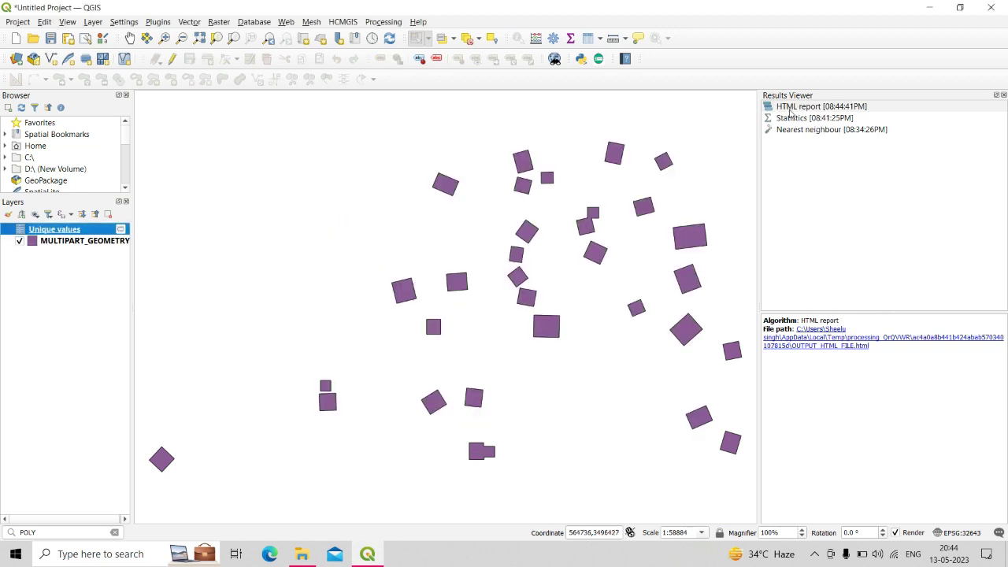
Open the List Unique Values HTML report, examine the listed village names and the total of unique values, and close it.
left_click(792, 109)
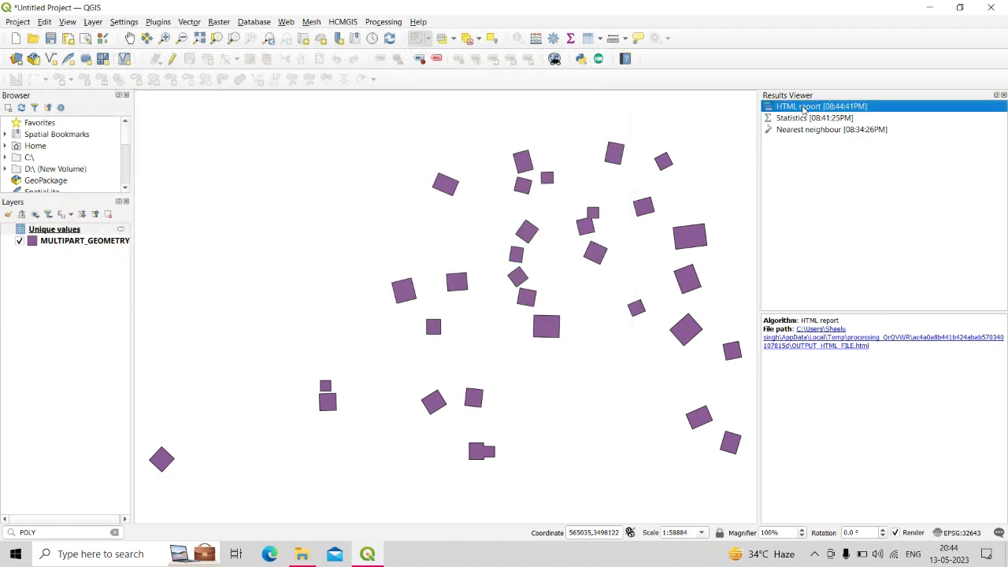
double_click(803, 110)
scroll(73, 173, "down", 1)
scroll(74, 173, "up", 1)
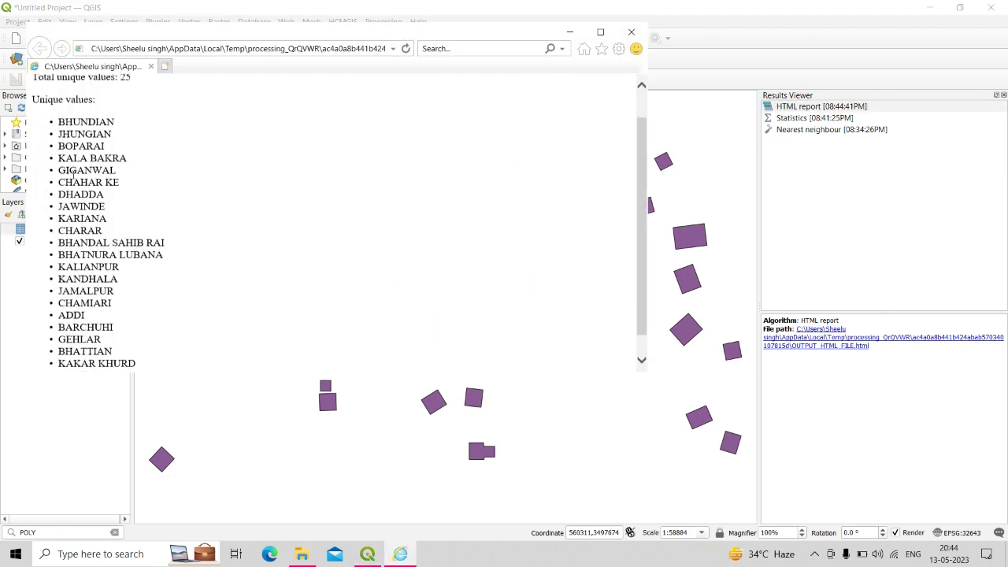
scroll(77, 166, "up", 1)
left_click_drag(55, 126, 144, 367)
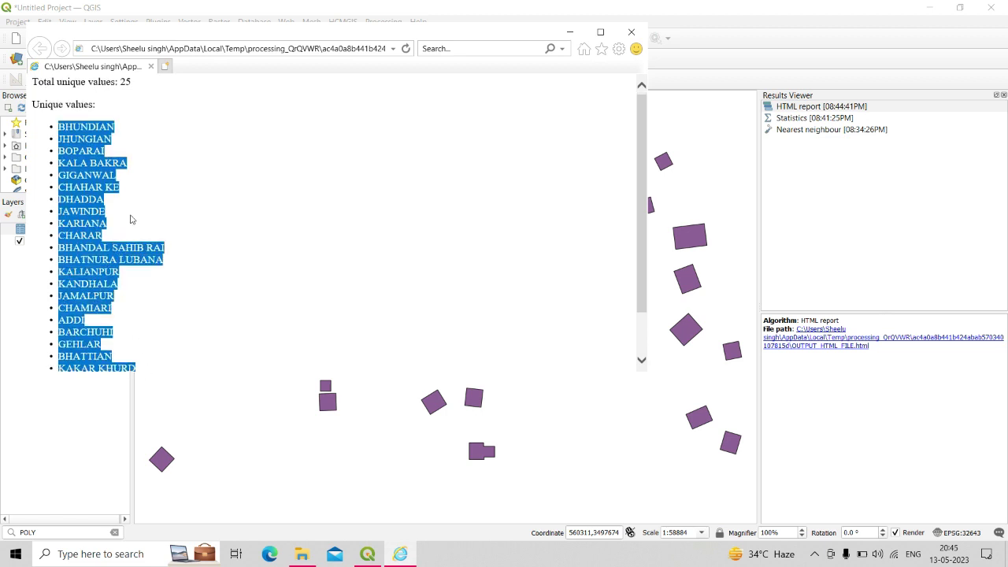
left_click_drag(34, 88, 164, 96)
key("alt+F4")
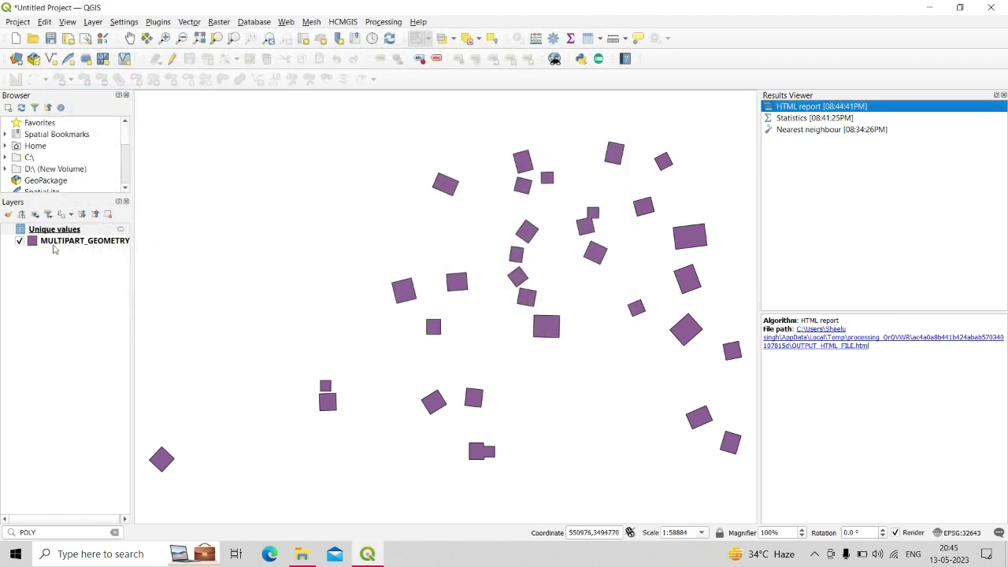
Compare the feature total in the MULTIPART_GEOMETRY attribute table with the total unique values in the reopened HTML report.
left_click(66, 241)
right_click(67, 242)
left_click(87, 363)
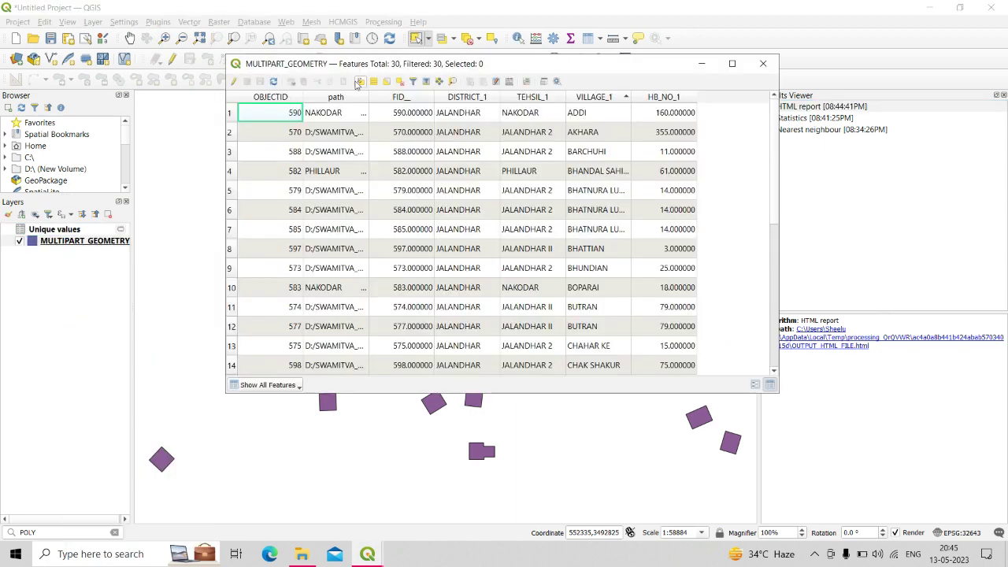
left_click_drag(434, 69, 443, 70)
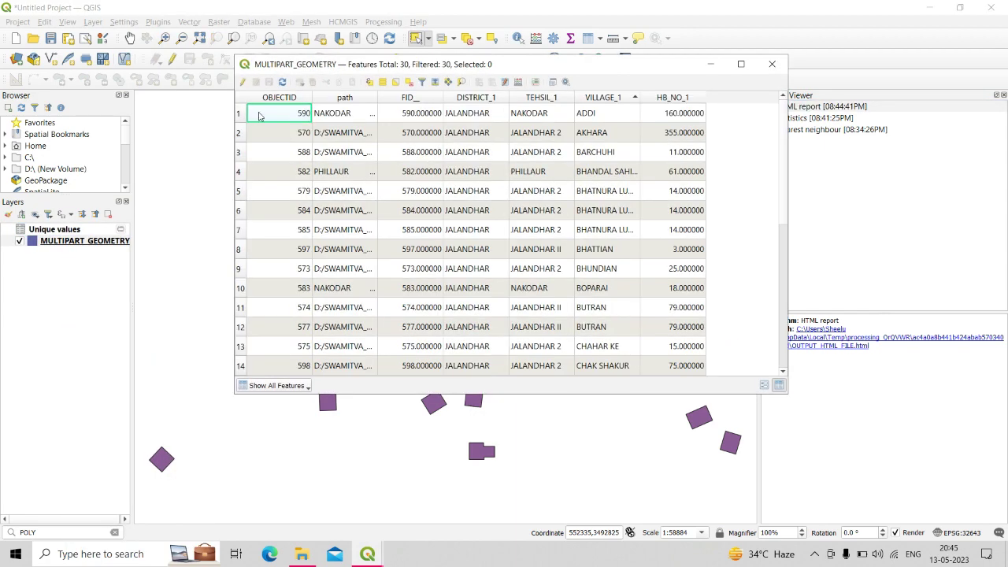
left_click(772, 63)
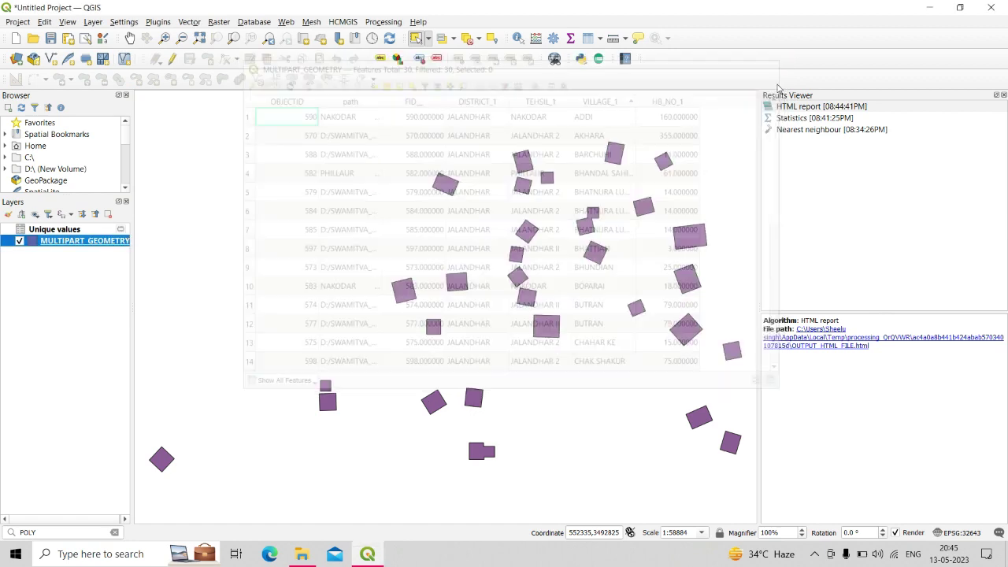
double_click(805, 108)
double_click(124, 85)
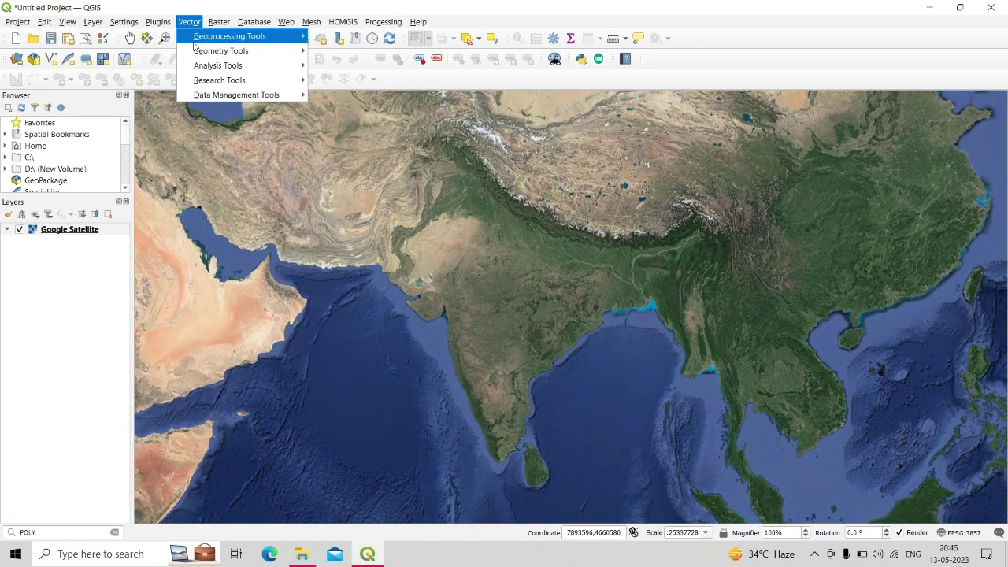
mouse_move(252, 66)
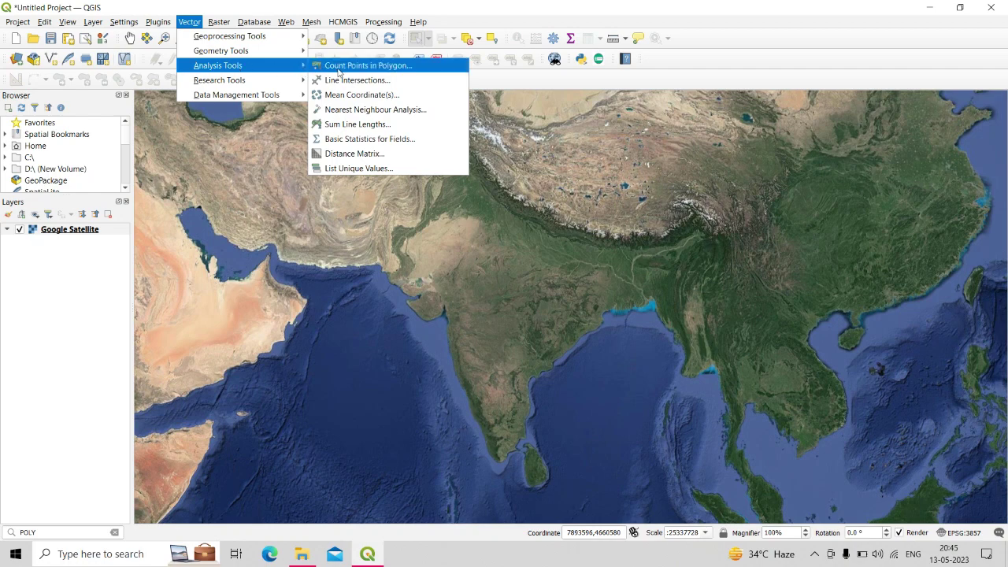